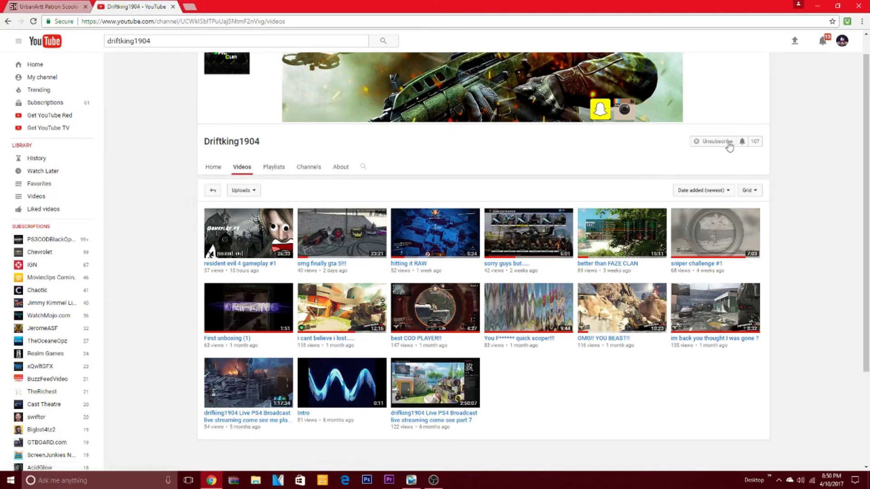
Step: Minimize the YouTube browser window and switch to the Vegas Pro 12 project
left_click(50, 6)
left_click(115, 6)
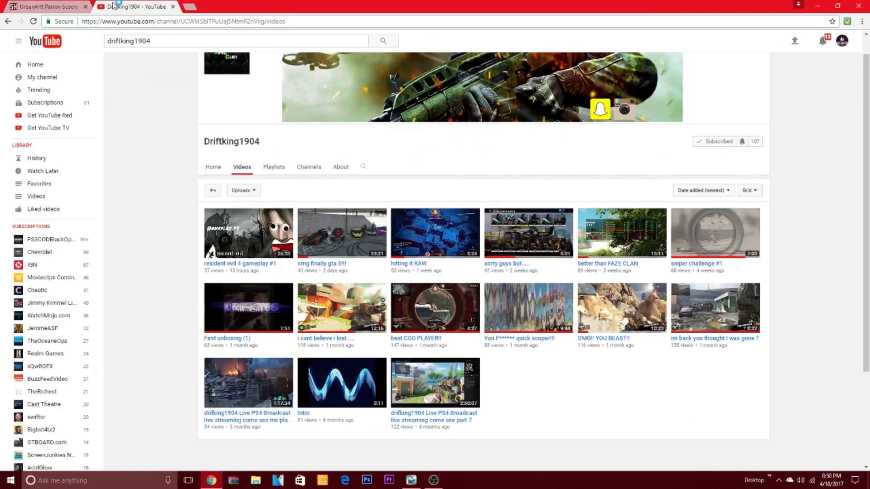
left_click(816, 5)
left_click(411, 479)
left_click_drag(323, 371, 159, 371)
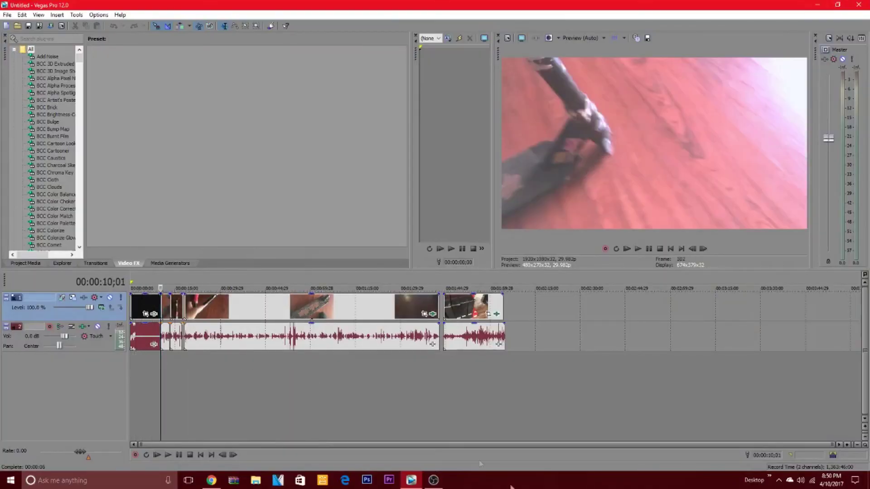
Step: Switch to VEGAS Pro 14 and open 200!.mp4 from Downloads, matching the project video settings to the media
left_click(434, 480)
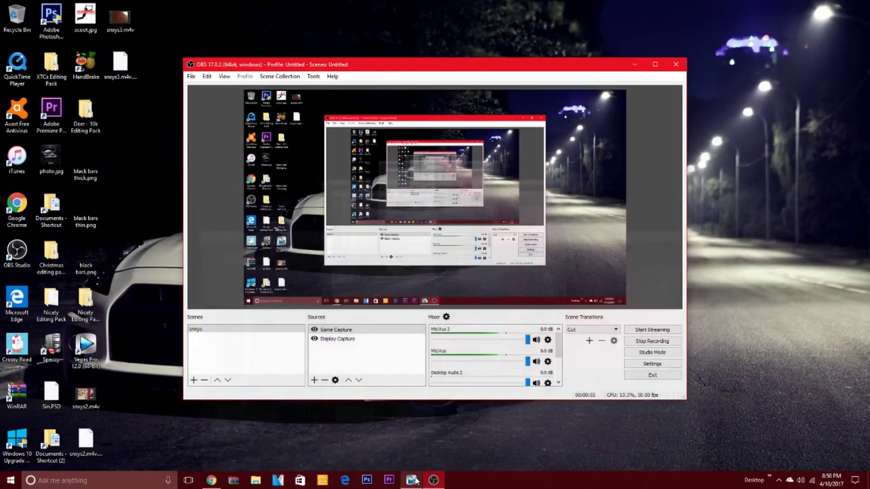
left_click(634, 64)
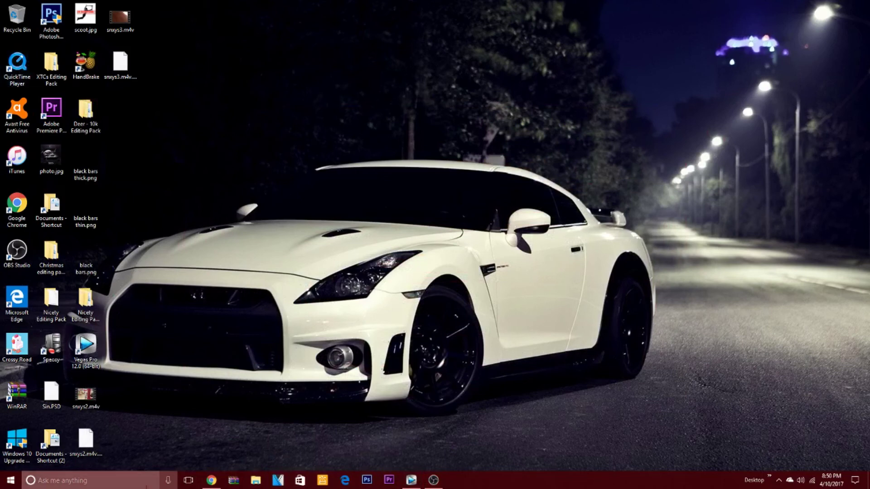
left_click(277, 480)
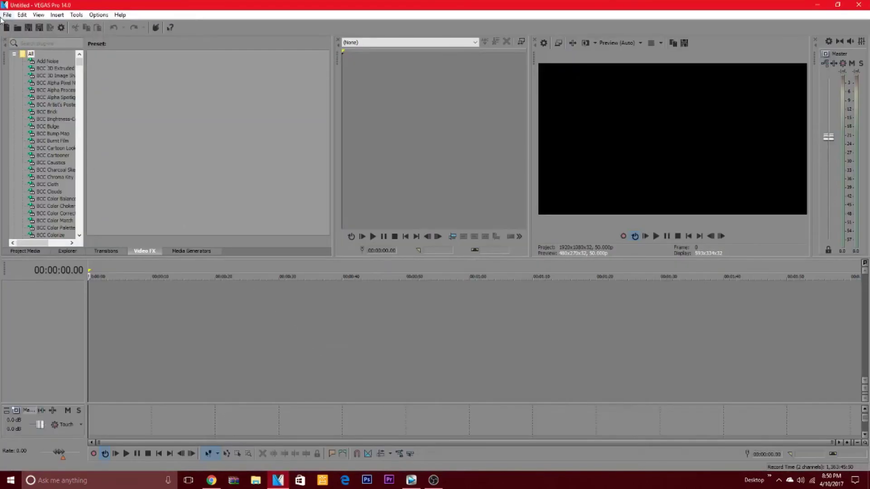
left_click(7, 14)
left_click(20, 33)
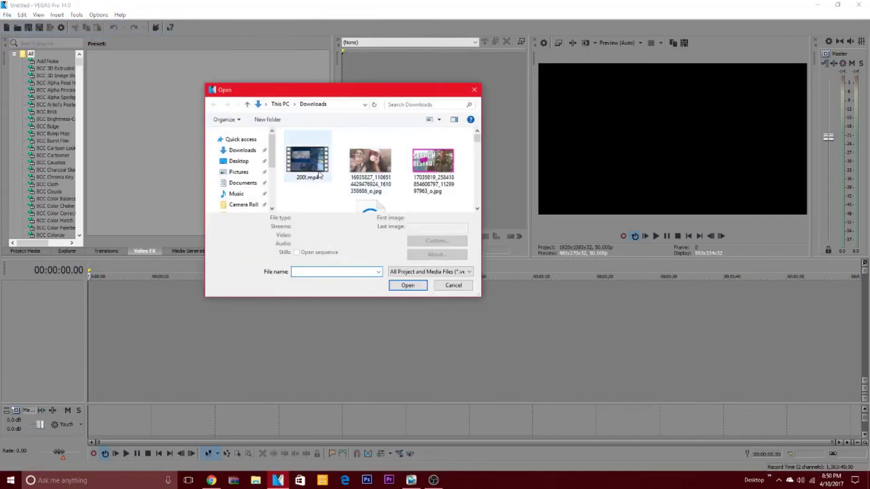
left_click(319, 176)
left_click(412, 296)
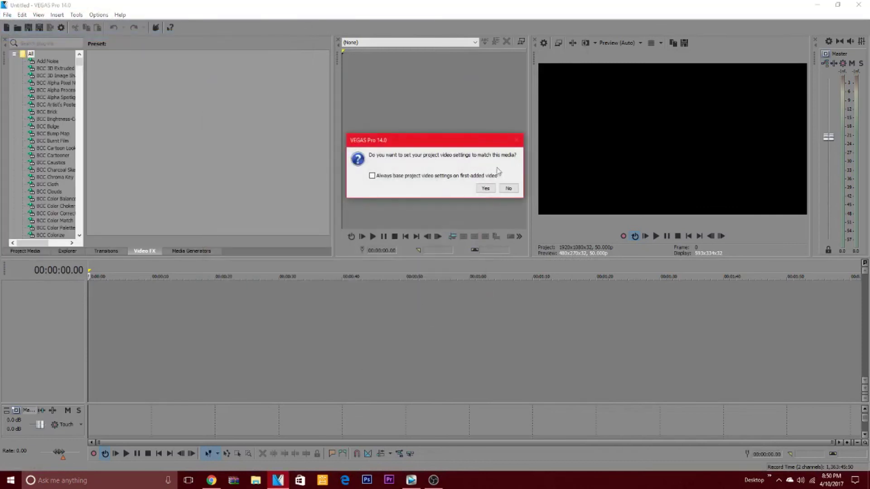
left_click(486, 186)
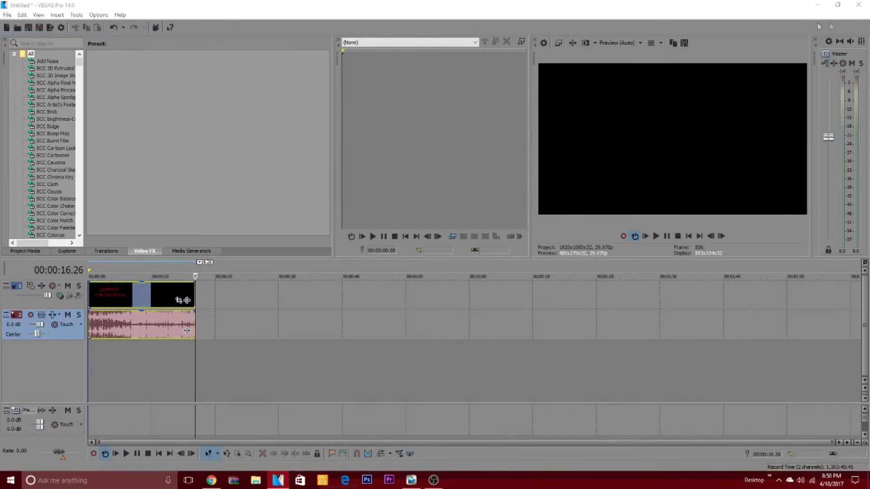
Step: Close VEGAS Pro 14 without saving the untitled project and return to Vegas Pro 12
left_click(859, 6)
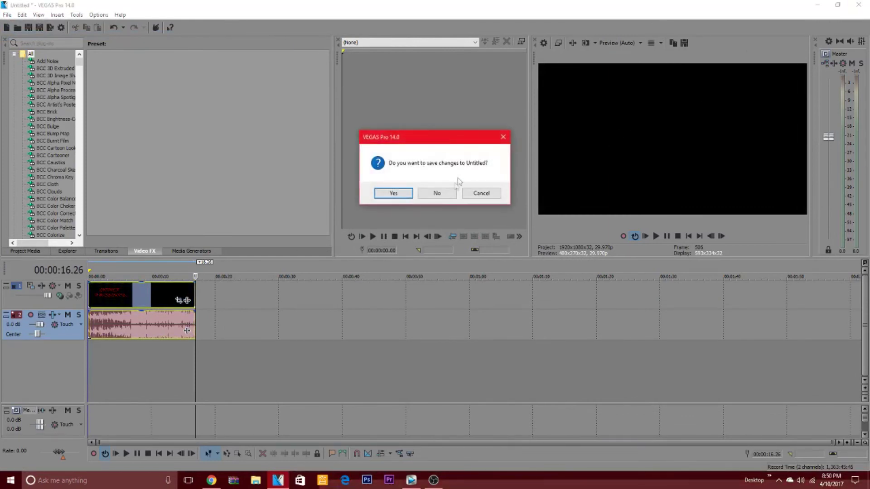
left_click(437, 193)
left_click(412, 480)
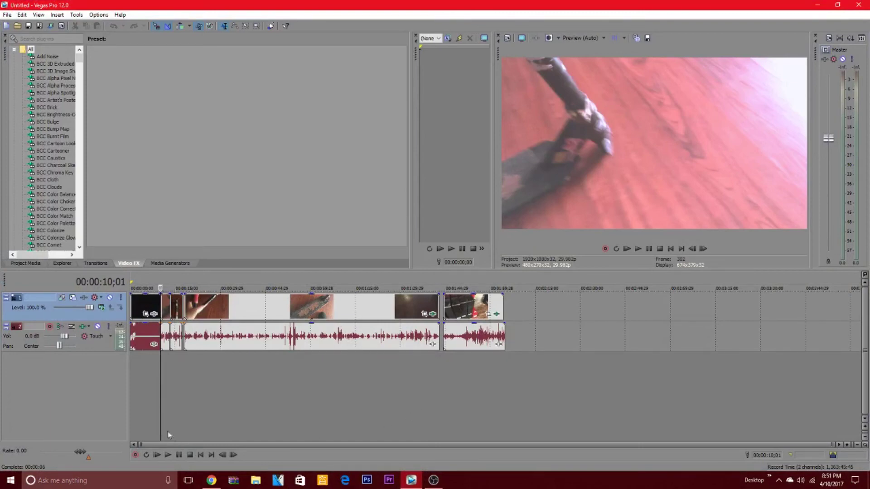
Step: Add the XXXTENTACION "Look At Me!" MP3 from Downloads to its own audio track at the start of the timeline
key("Home")
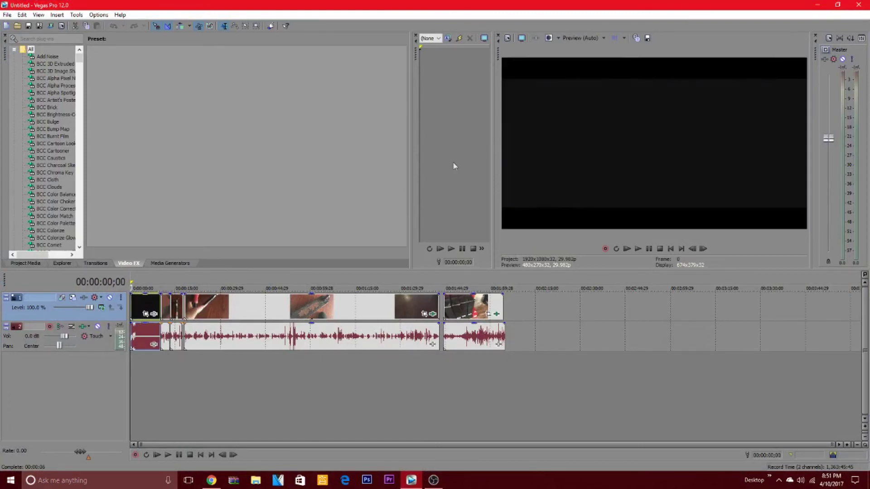
left_click(10, 16)
left_click(22, 35)
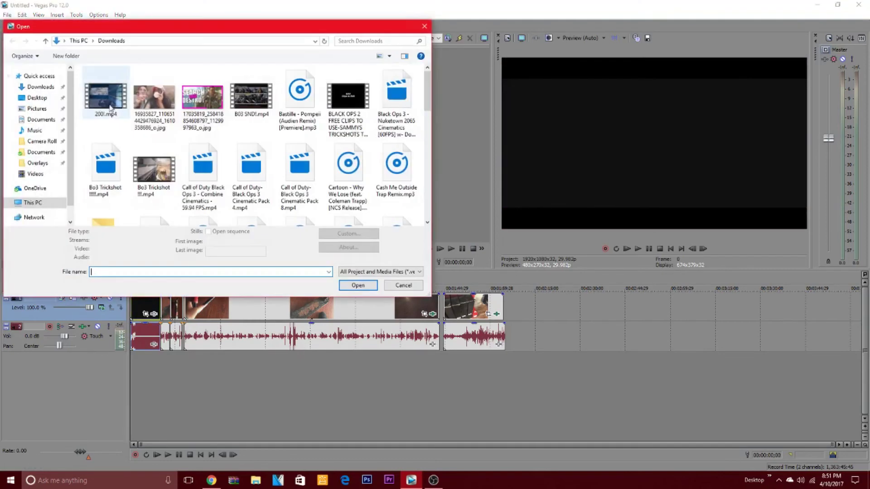
scroll(195, 194, "down", 5)
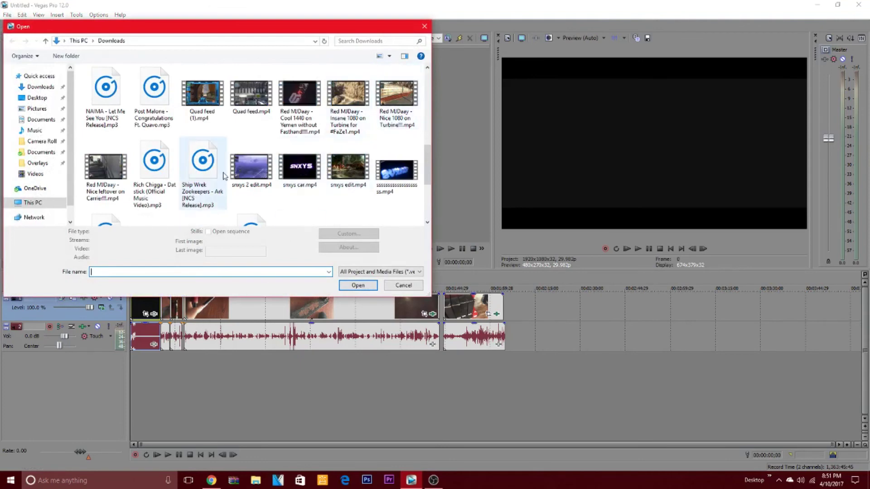
scroll(203, 181, "down", 3)
scroll(284, 192, "up", 3)
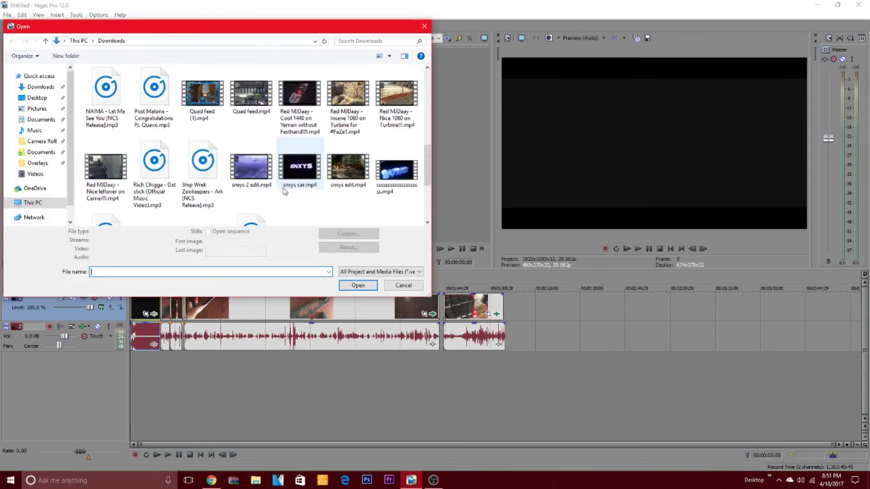
scroll(281, 190, "down", 2)
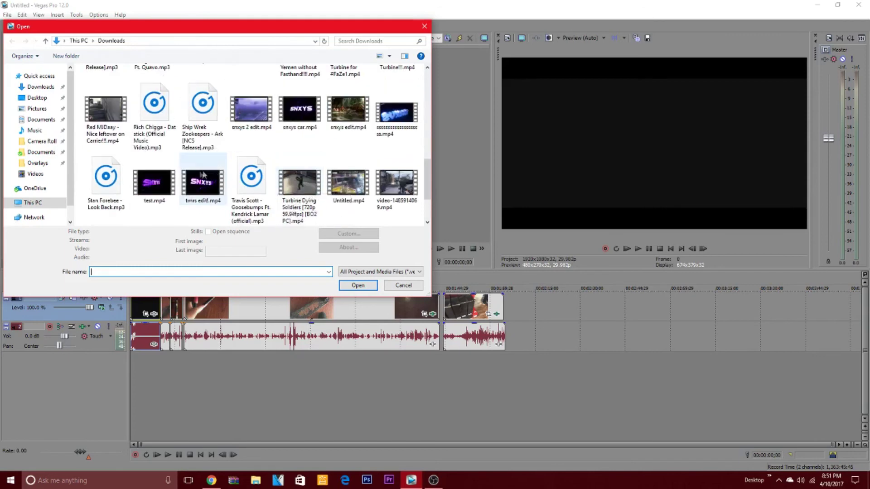
scroll(241, 128, "down", 1)
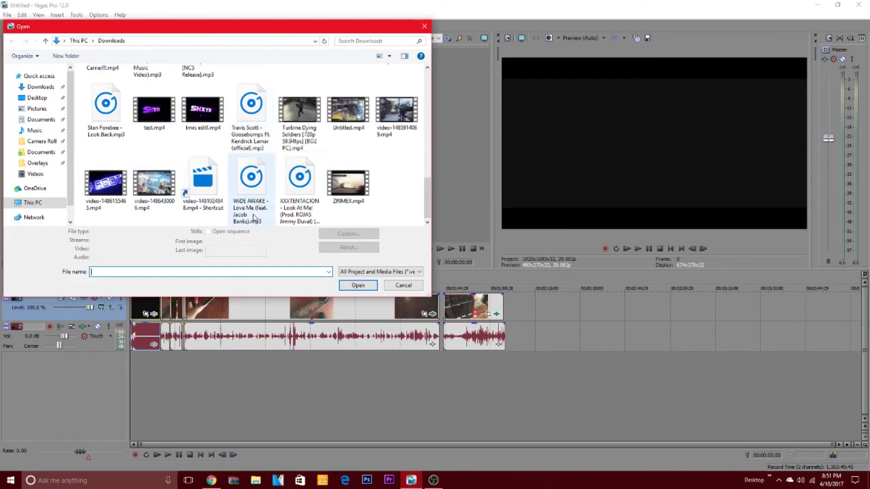
left_click(300, 179)
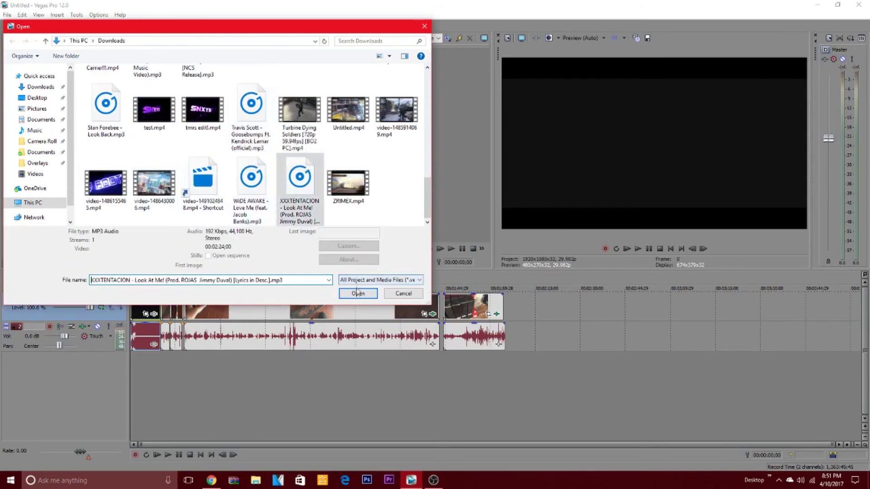
left_click(358, 285)
mouse_move(371, 348)
left_mouse_down()
mouse_move(375, 389)
mouse_move(365, 341)
left_mouse_up()
left_click_drag(361, 401, 328, 381)
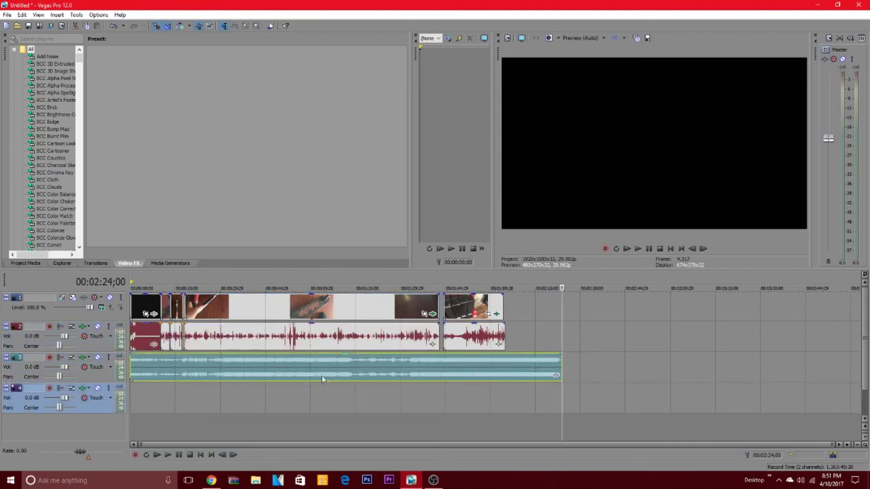
Step: Insert an empty video track above the existing clips and play the project from the start
right_click(90, 428)
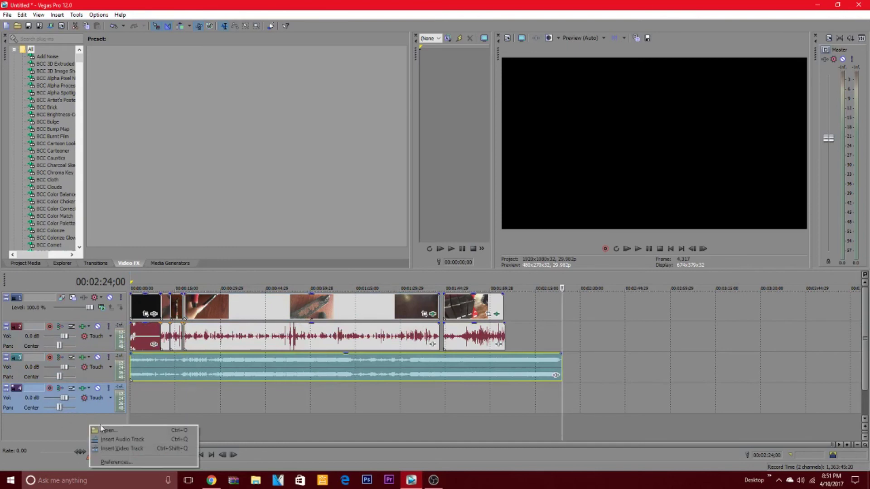
left_click(116, 448)
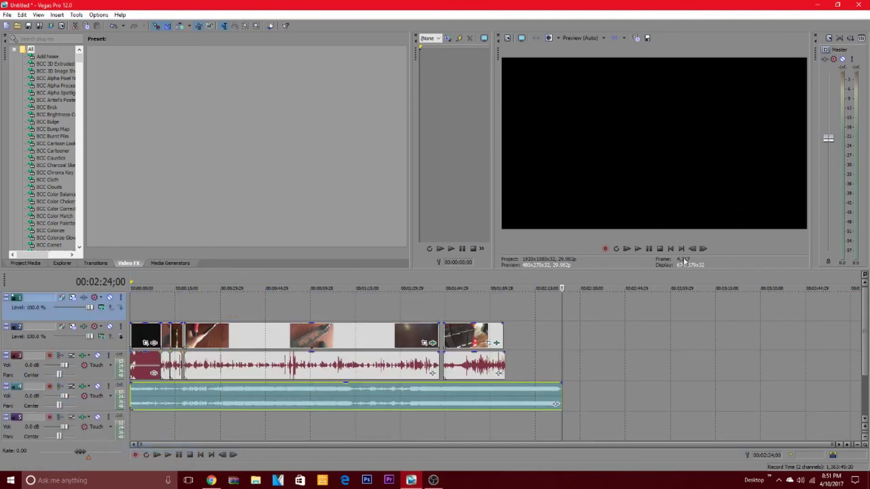
left_click(530, 340)
left_click(565, 357)
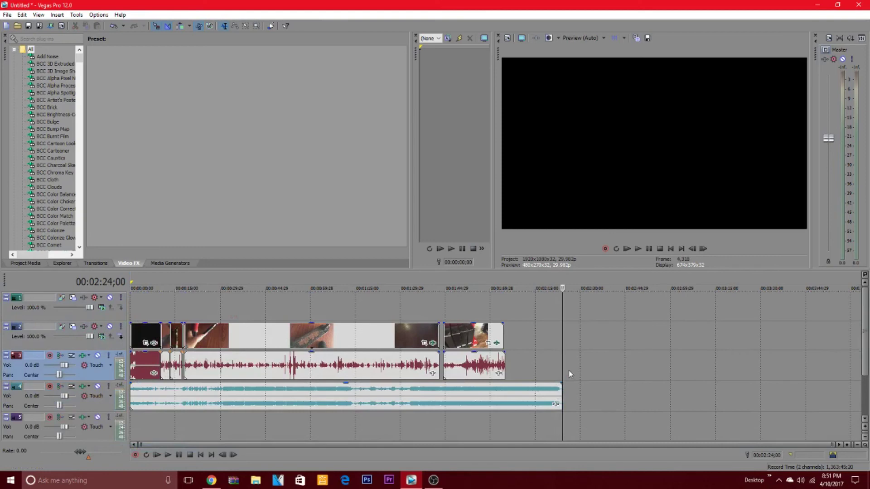
key("ctrl+Home")
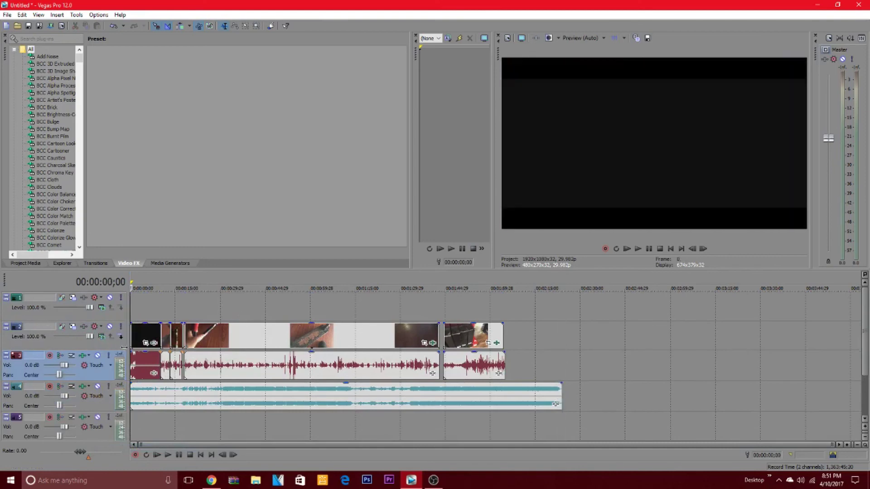
key("space")
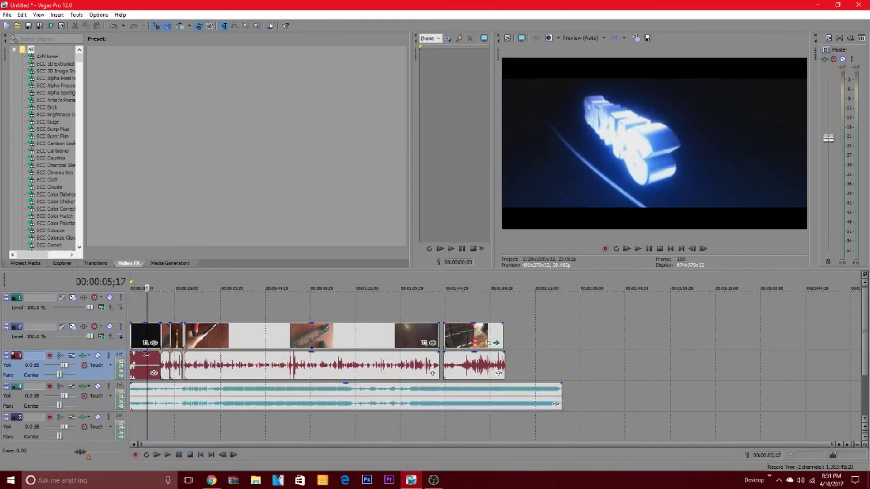
Step: Select the long main video clip and examine the available transitions and video effects
left_click(213, 336)
left_click(107, 264)
left_click(128, 263)
left_click(103, 264)
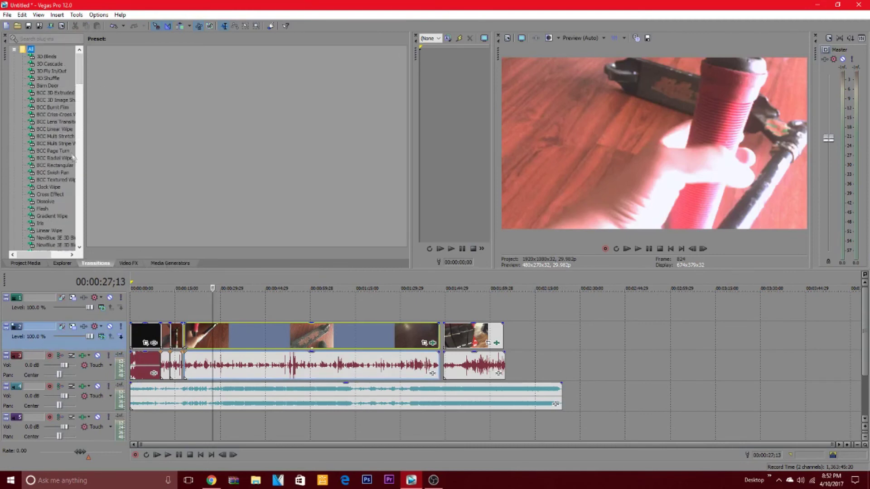
left_click(130, 262)
left_click(55, 78)
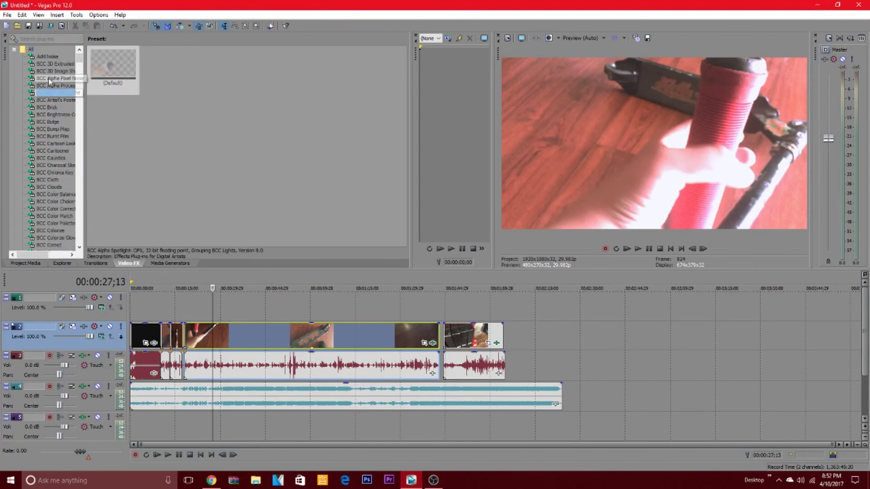
scroll(43, 123, "down", 2)
scroll(43, 122, "down", 3)
scroll(43, 126, "down", 10)
scroll(49, 129, "up", 10)
scroll(48, 115, "down", 5)
scroll(48, 113, "up", 9)
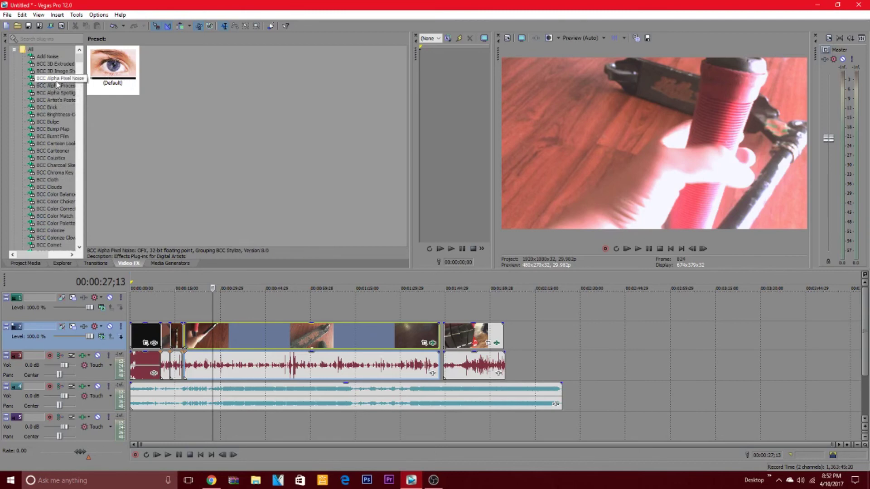
Step: Apply the default BCC Brightness-Contrast effect to the long main clip with brightness at -2.04
left_click(61, 115)
left_click_drag(112, 81, 261, 285)
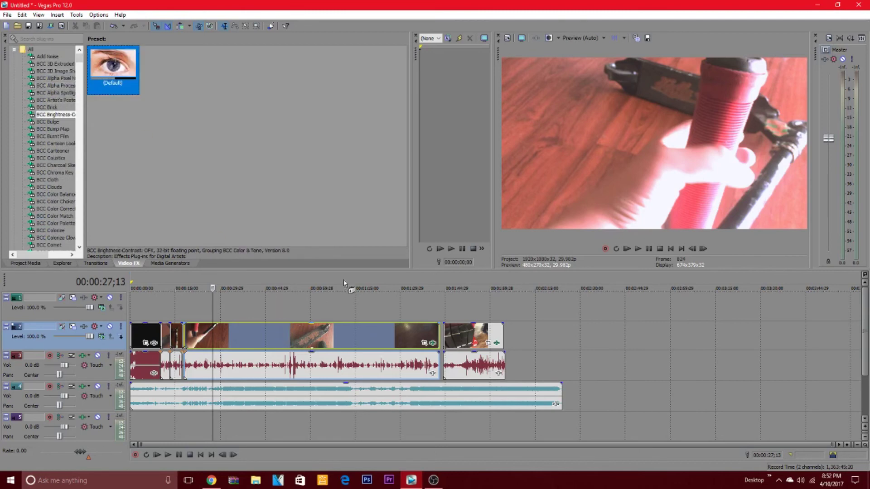
left_click_drag(316, 301, 317, 335)
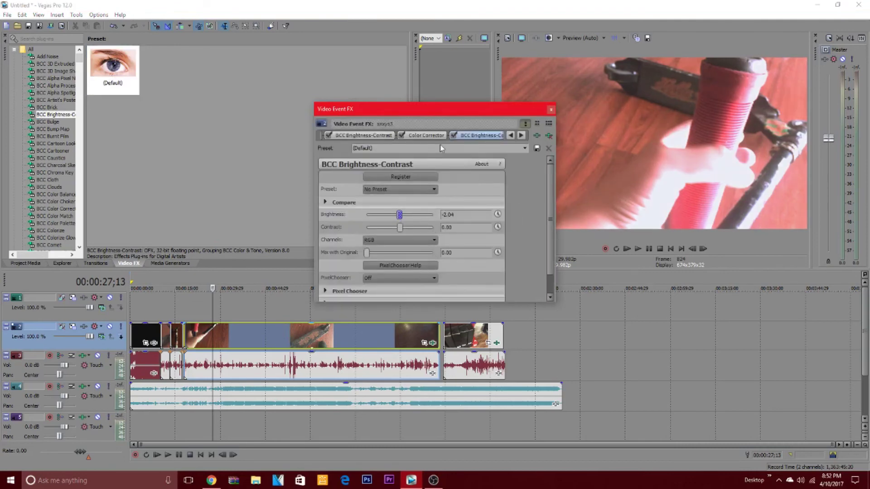
left_click(551, 109)
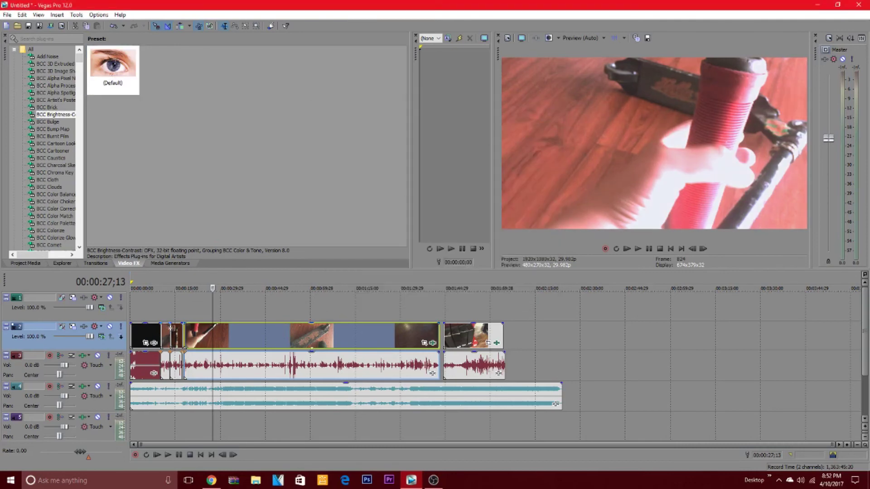
Step: Set the volume of the audio track belonging to the video clips to 1.1 dB
left_click(140, 358)
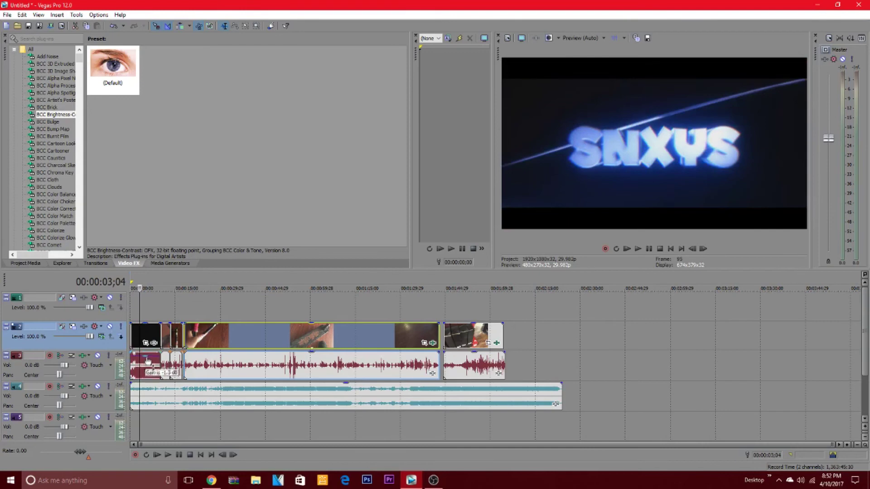
left_click_drag(149, 357, 156, 354)
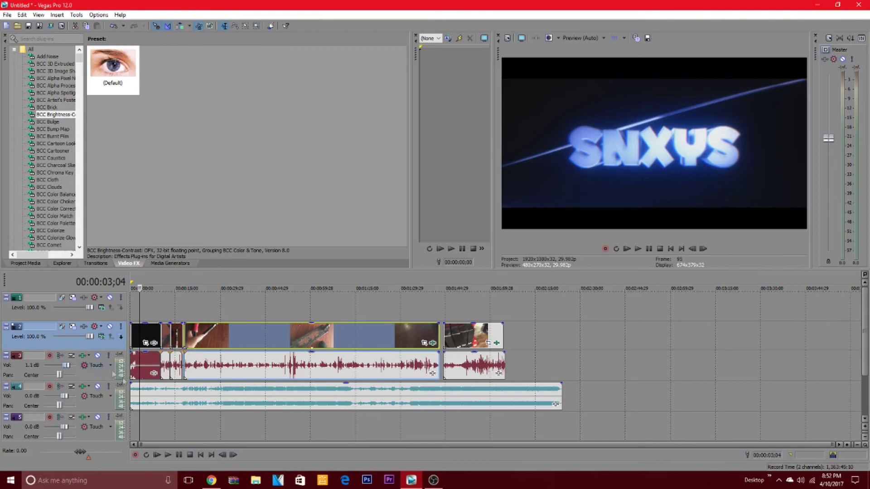
left_click(312, 368)
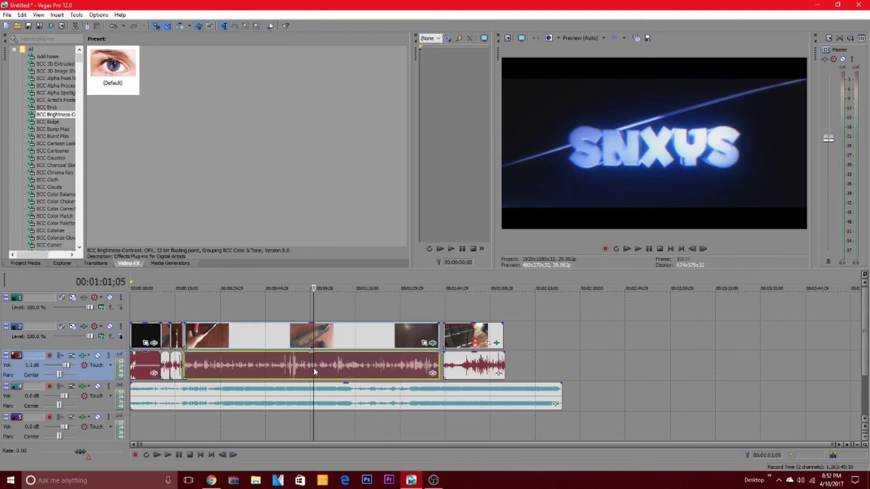
left_click_drag(313, 288, 139, 288)
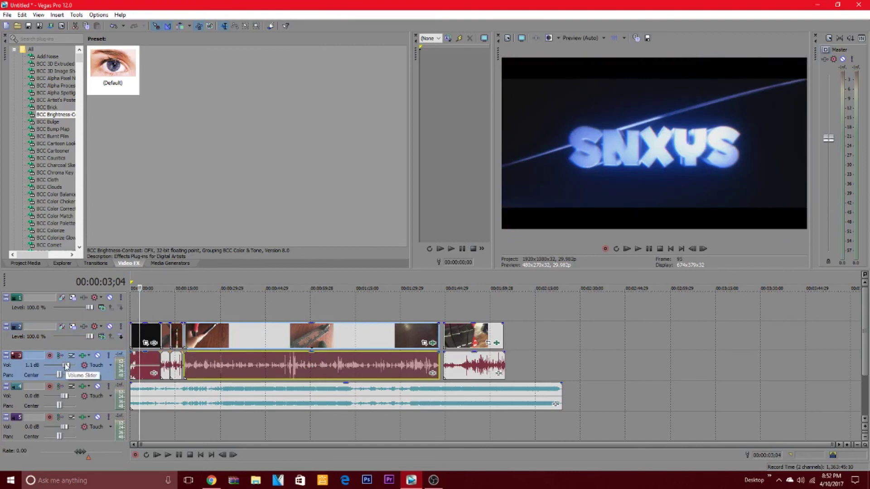
Step: Lower the intro clip's audio gain until its waveform is flat, and play the project from the start
left_click_drag(145, 356, 154, 373)
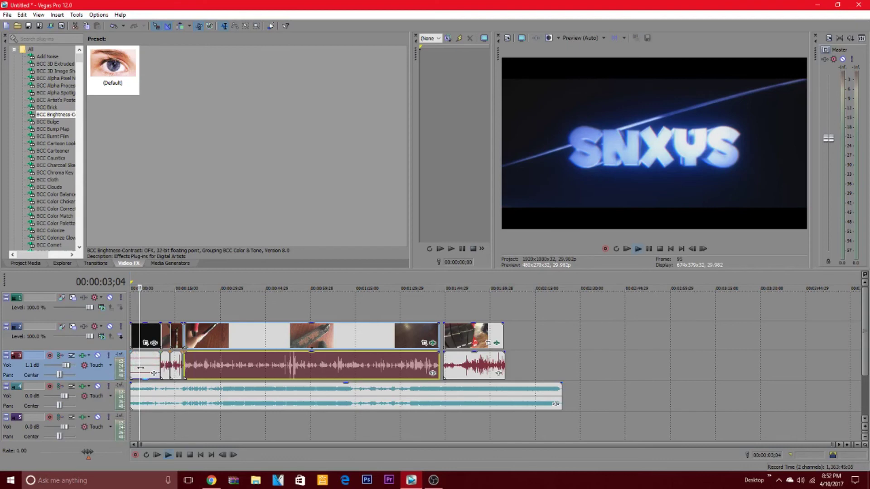
key("space")
key("Home")
mouse_move(141, 373)
left_mouse_down()
mouse_move(144, 345)
mouse_move(140, 384)
mouse_move(149, 387)
left_mouse_up()
key("space")
key("space")
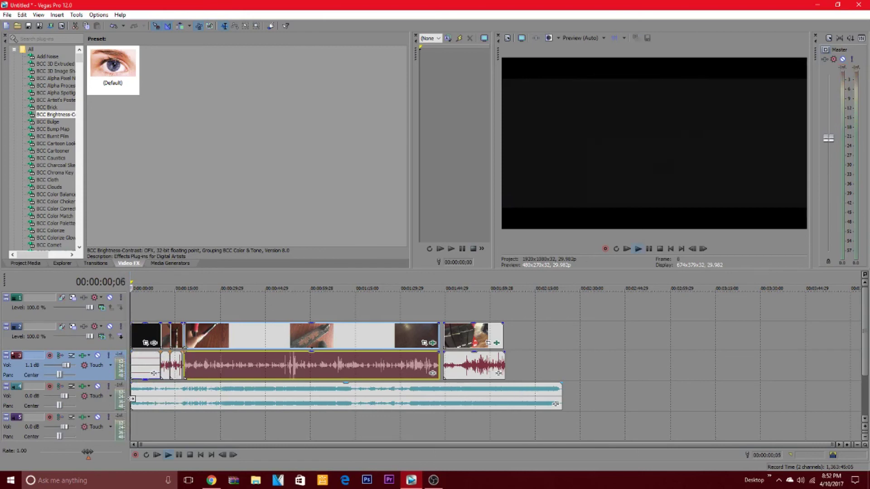
Step: Trim the opening of the background music clip, shift it along the start of the project and play it against the intro
mouse_move(135, 405)
left_mouse_down()
mouse_move(227, 397)
mouse_move(139, 394)
mouse_move(157, 399)
mouse_move(144, 403)
mouse_move(171, 403)
mouse_move(123, 410)
left_mouse_up()
key("space")
key("space")
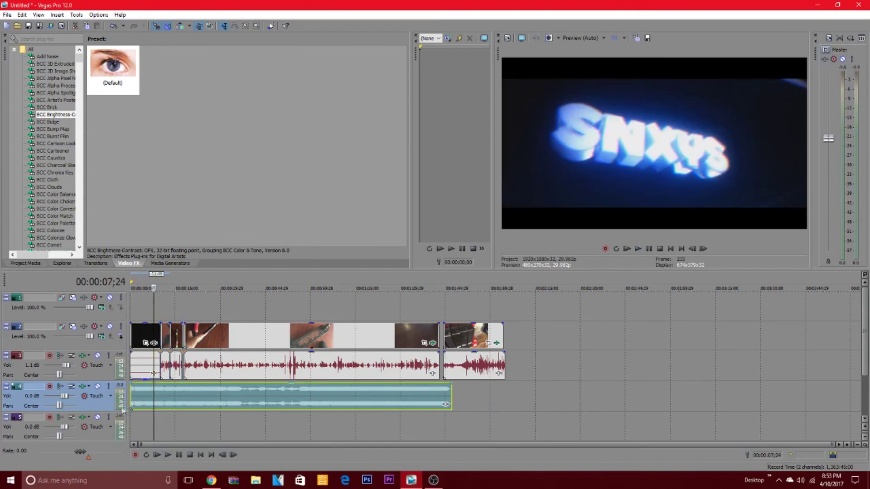
left_click(162, 400)
left_click_drag(134, 401, 173, 400)
key("space")
key("space")
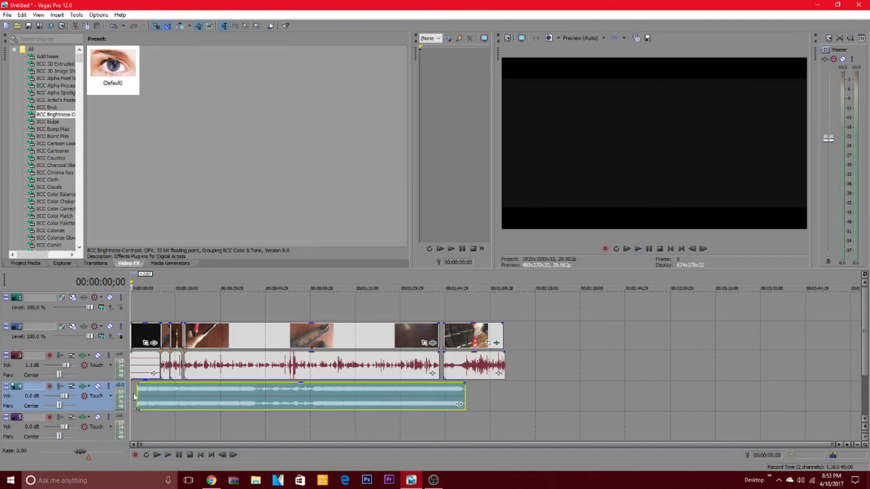
Step: Fine-tune the music clip's start at the beginning of the project, checking its timing with the intro by playback
key("space")
key("space")
mouse_move(145, 402)
left_mouse_down()
mouse_move(152, 402)
mouse_move(135, 408)
left_mouse_up()
key("space")
key("space")
key("space")
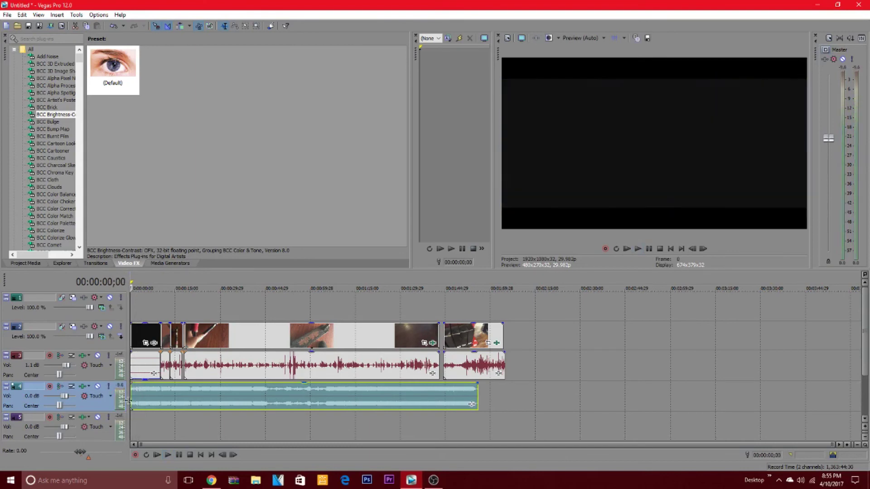
left_click_drag(472, 404, 468, 404)
key("space")
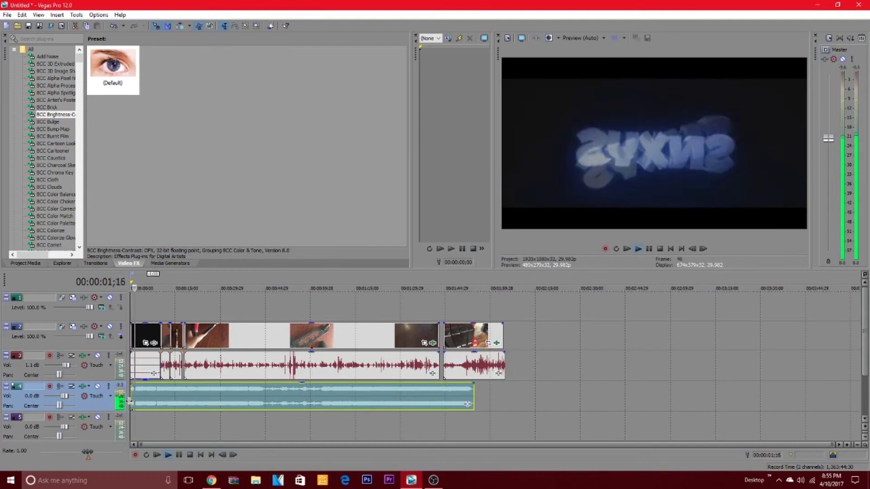
key("space")
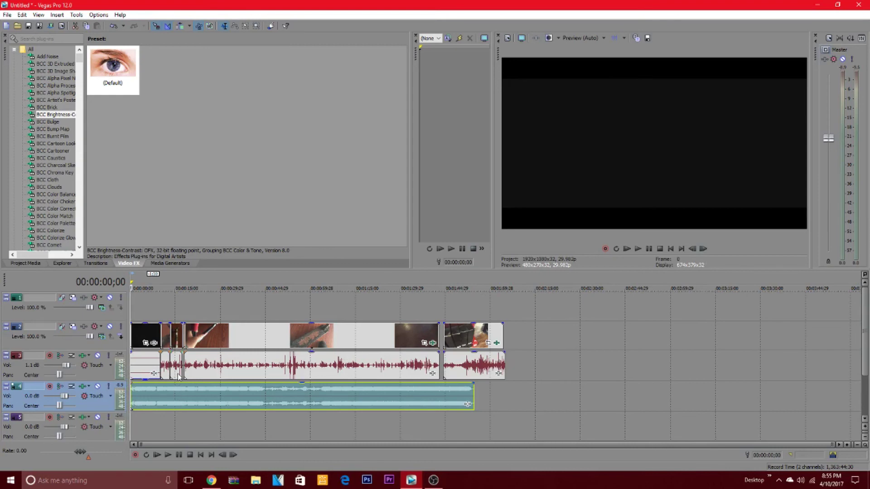
Step: Trim the end of the background music clip to the end of the intro clip at 00:00:10;01
key("space")
key("space")
left_click(161, 397)
left_click_drag(473, 397, 161, 384)
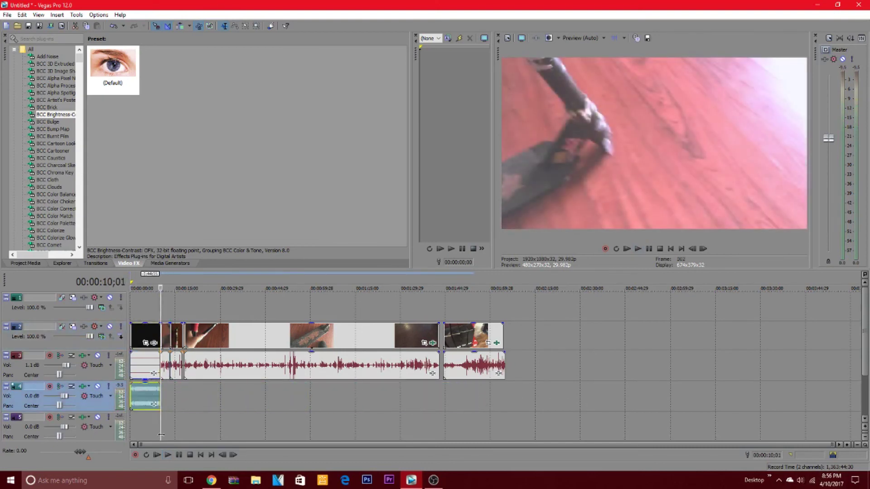
Step: Play the intro with its music from the project start and check the cut into the first scooter clip
key("Home")
key("space")
key("space")
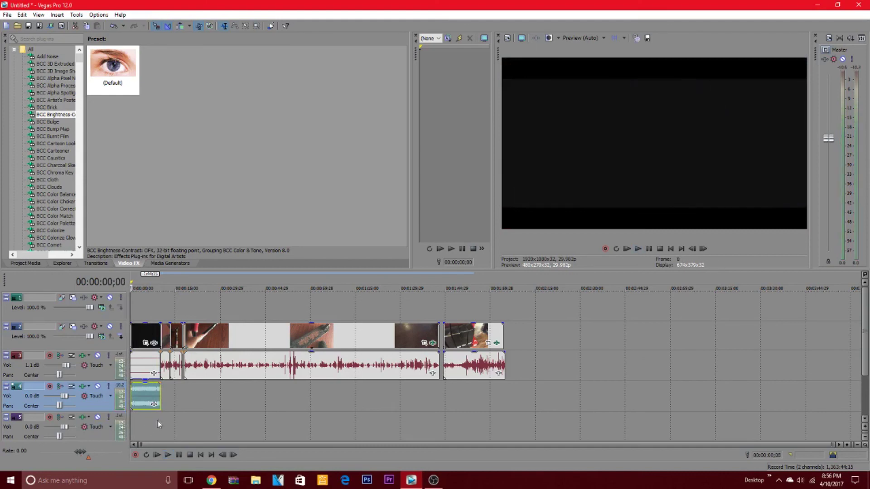
key("space")
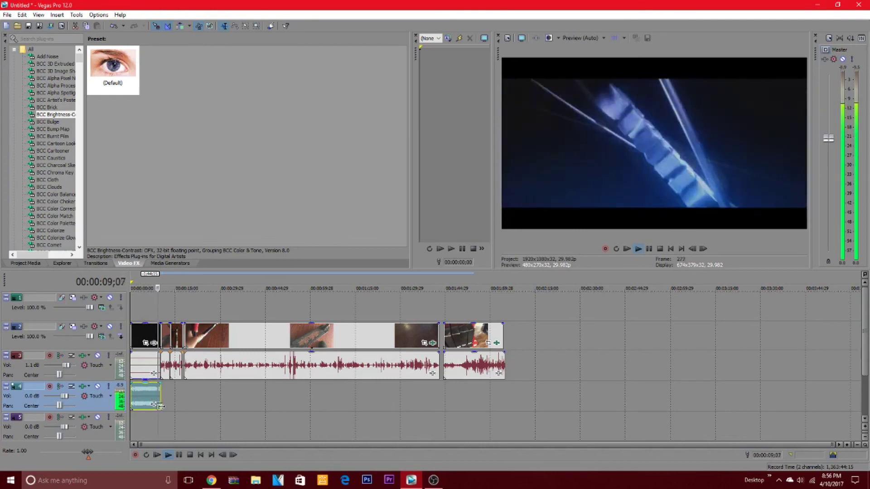
key("space")
left_click(165, 417)
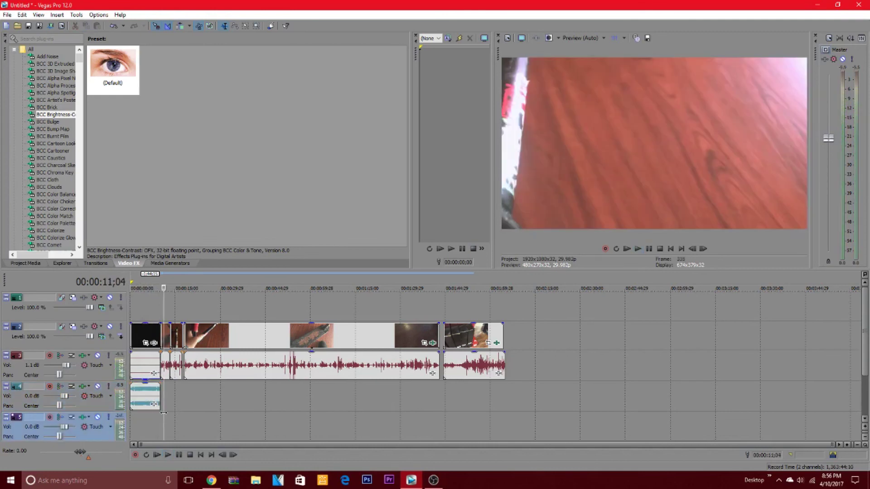
key("space")
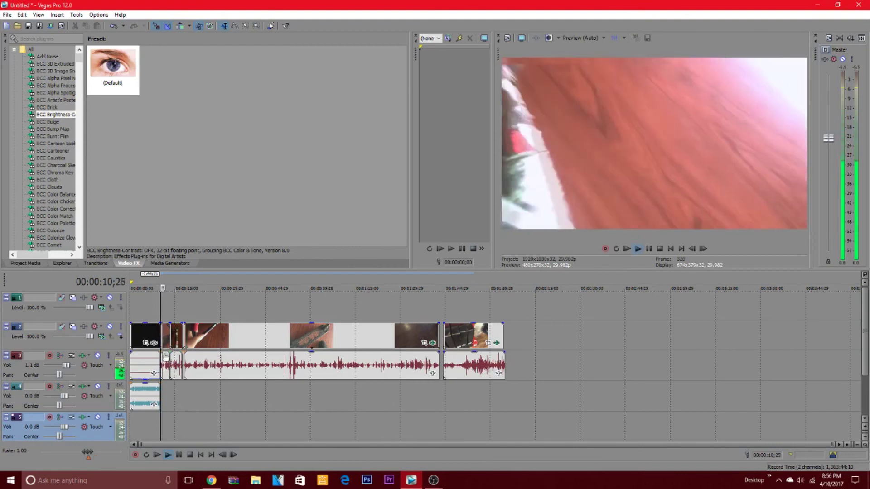
key("space")
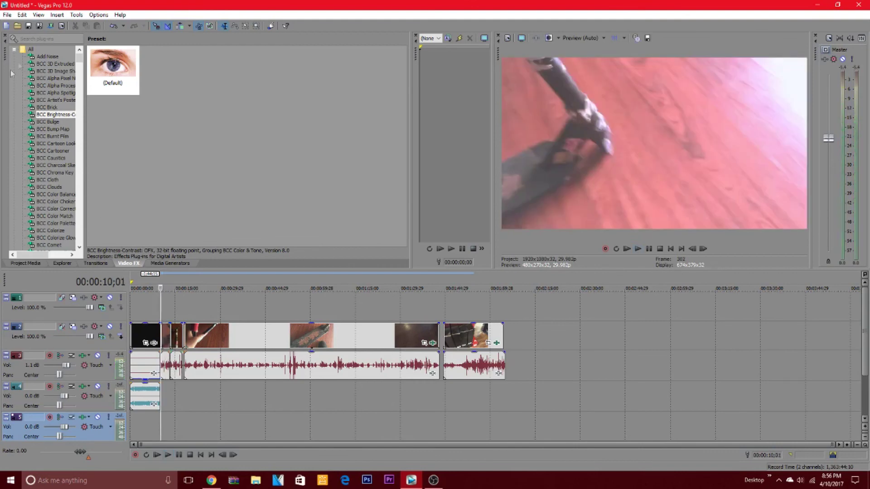
Step: Add "fitzroy - Swimmin.mp3" from the Downloads folder to the music track at 00:00:10;01, directly after the intro music
left_click(6, 14)
left_click(18, 39)
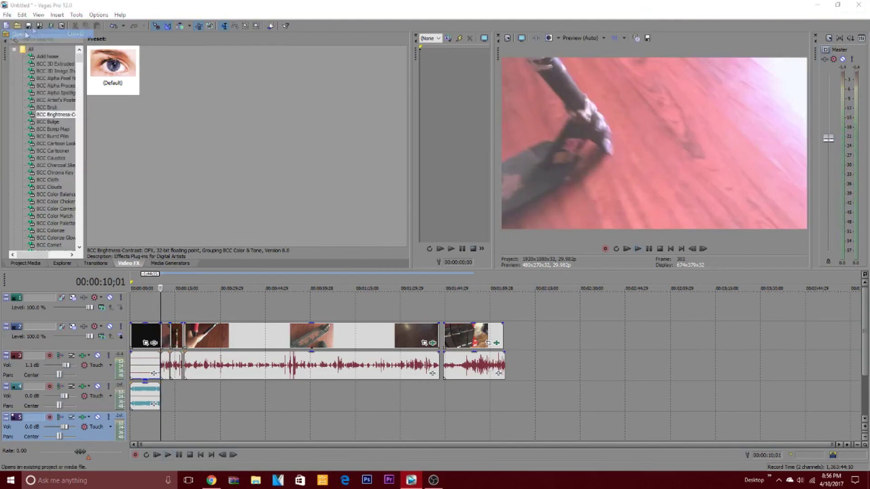
scroll(272, 145, "down", 1)
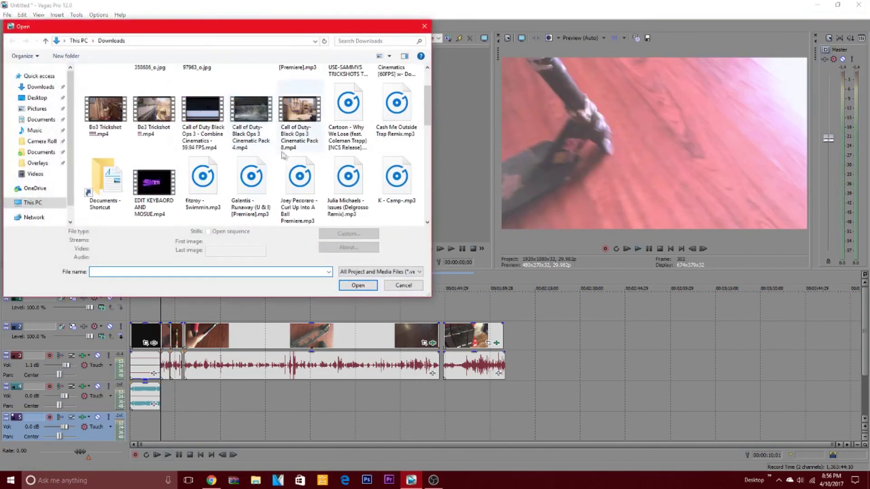
left_click(345, 149)
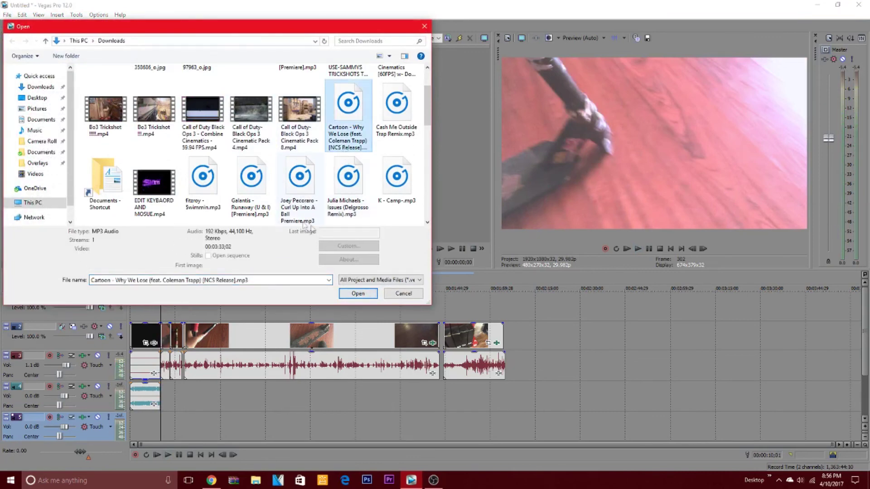
left_click(203, 186)
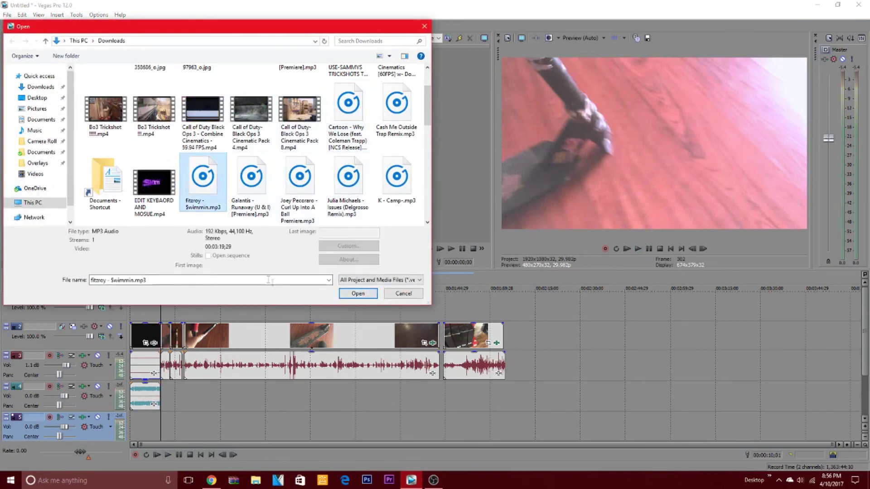
left_click(358, 294)
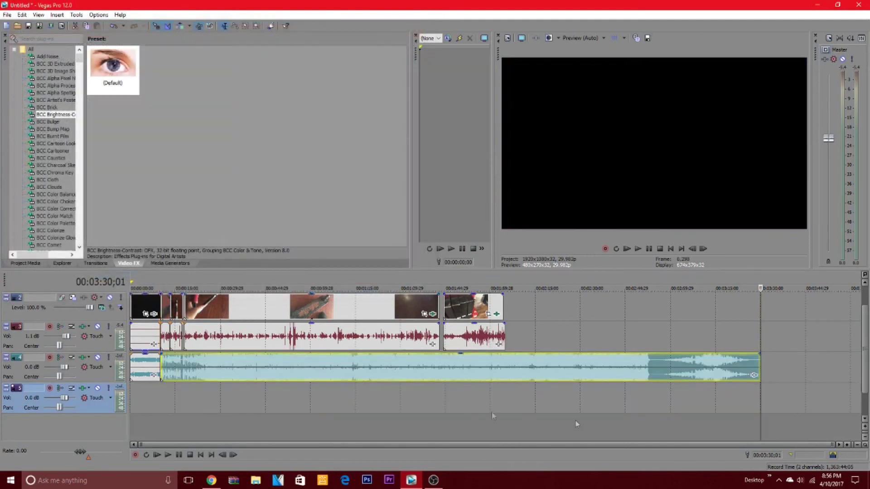
Step: Trim the end of the second music clip to the end of the last video clip and play it from the intro's end
left_click_drag(760, 365, 508, 383)
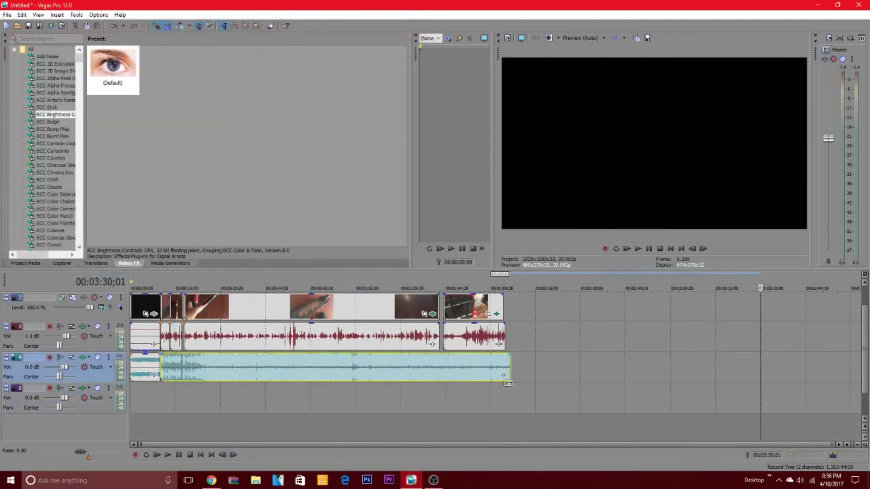
scroll(865, 379, "up", 1)
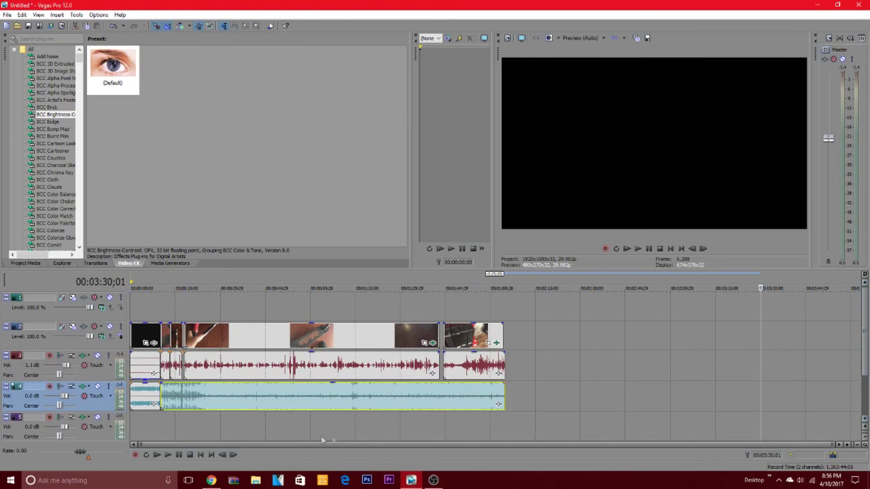
left_click(160, 422)
key("space")
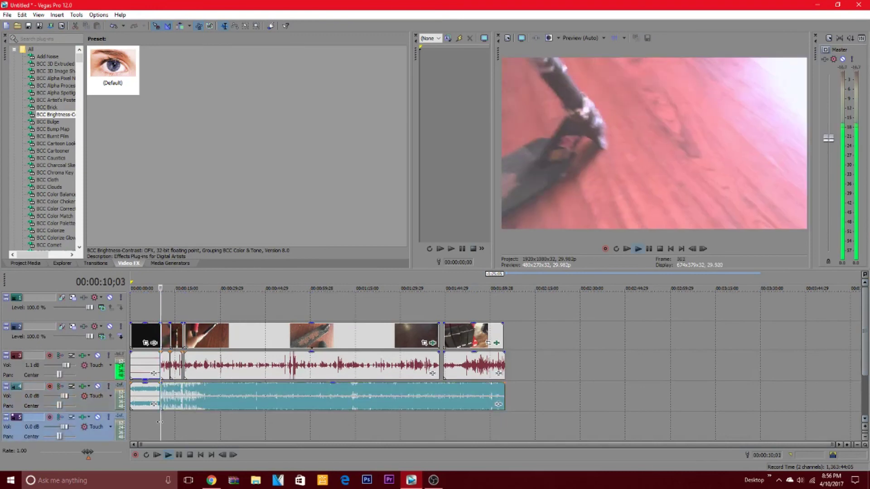
key("space")
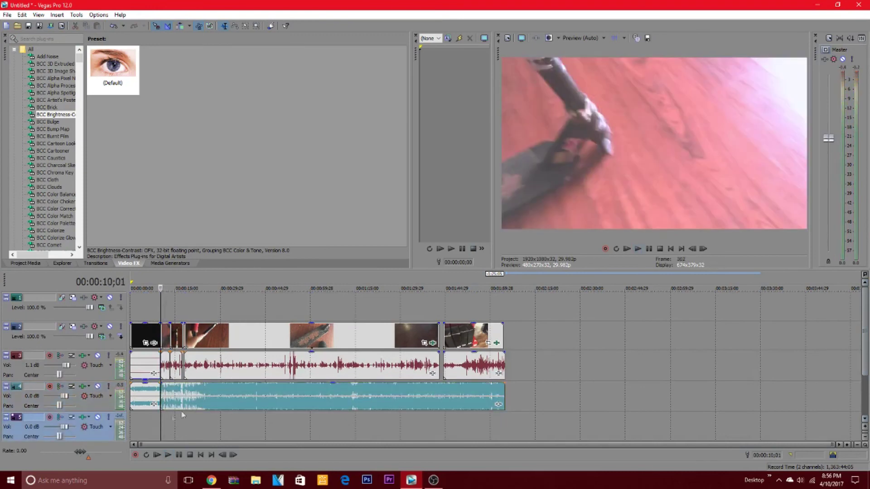
Step: Try the second music clip at a gain of -15.7 dB during playback, and delete it from the music track
left_click_drag(335, 386, 334, 411)
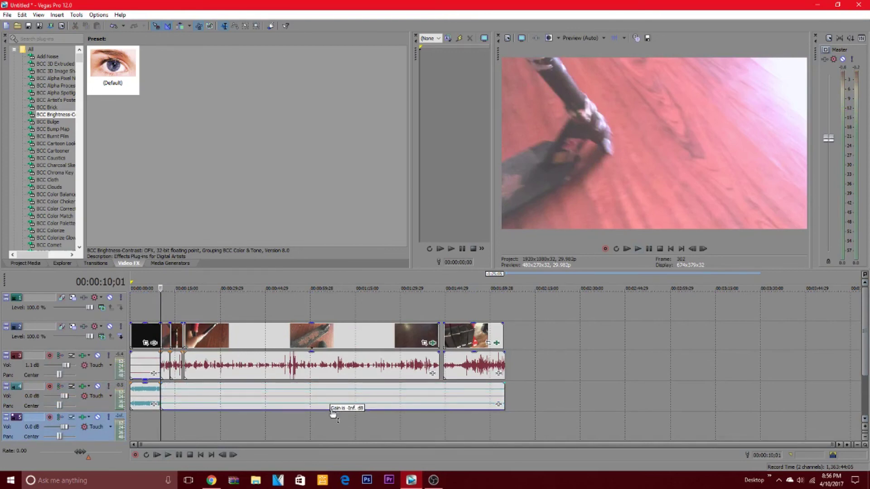
left_click_drag(333, 412, 333, 409)
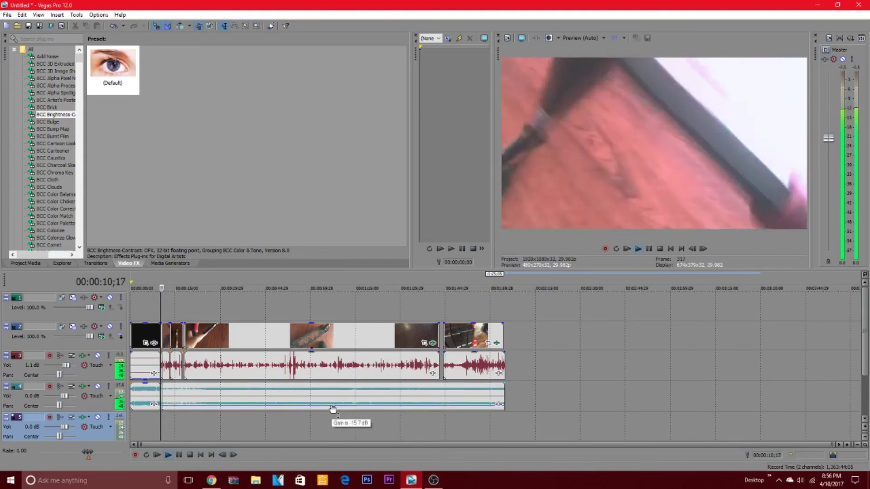
right_click(214, 399)
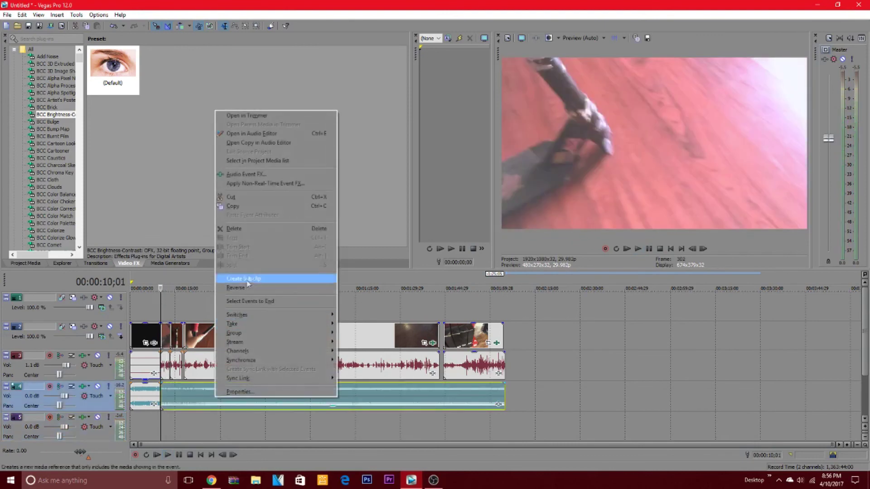
left_click(249, 228)
Step: Add "love - lockdown.mp3" from Downloads after the intro music and trim its end to the end of the last video clip
left_click(5, 16)
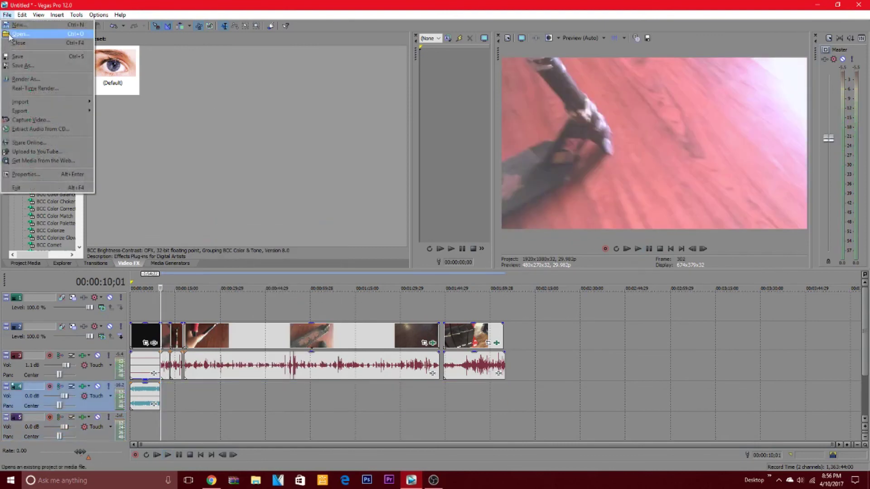
left_click(19, 34)
scroll(259, 180, "down", 5)
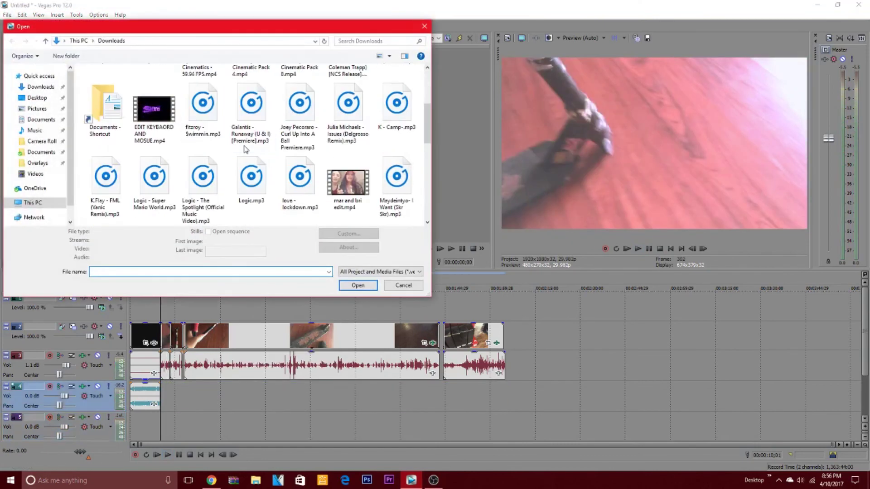
left_click(297, 196)
left_click(357, 294)
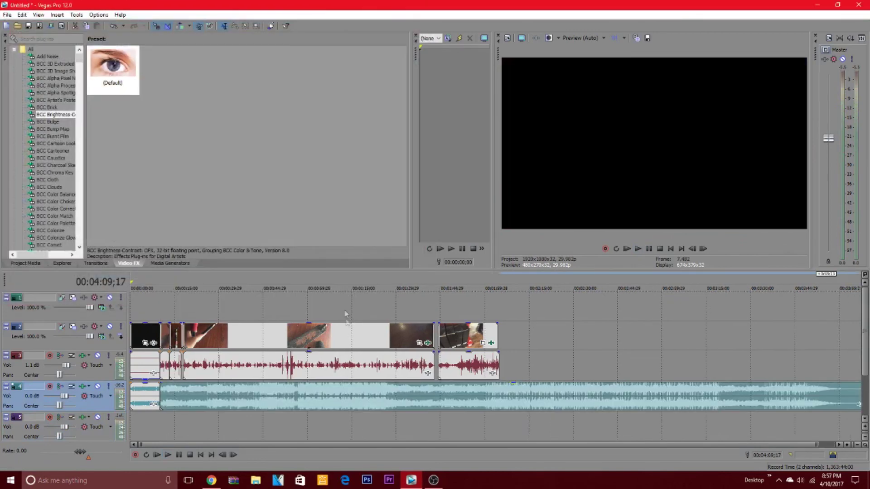
left_click_drag(852, 399, 490, 399)
Step: Lower the new music clip's gain to -23.6 dB while playing from the intro
left_click_drag(325, 384, 323, 410)
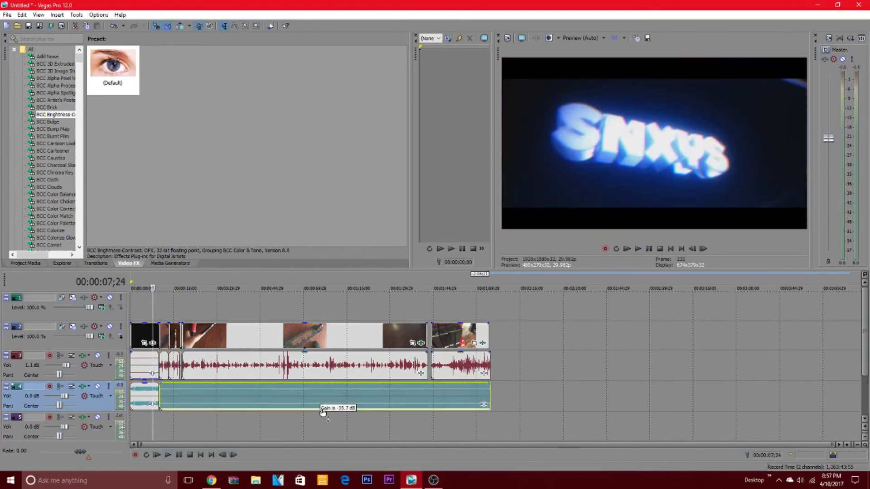
key("space")
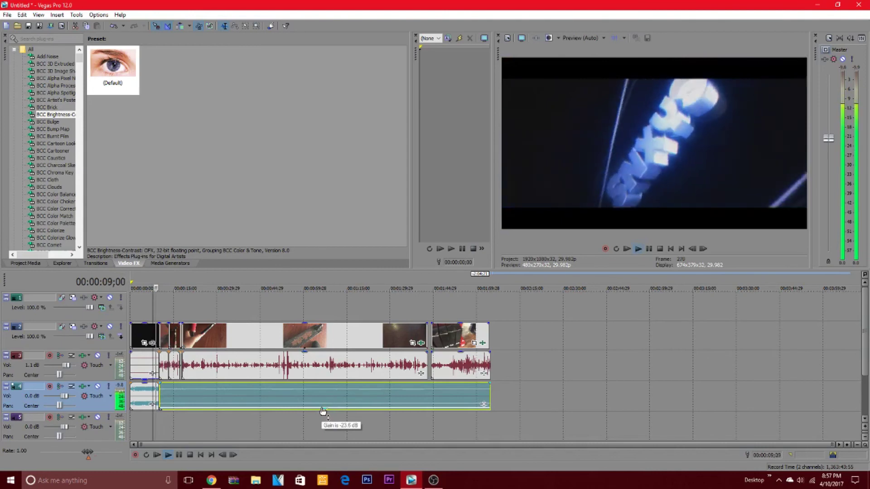
key("space")
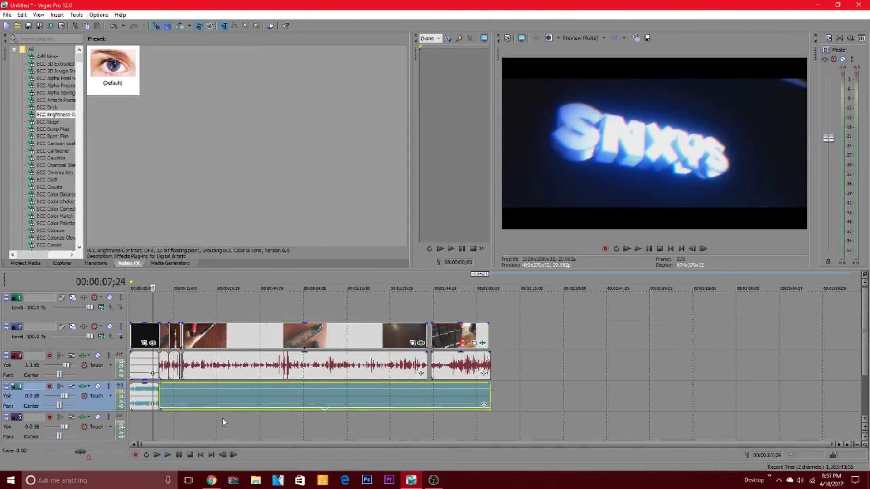
Step: Play from just before the intro's end to check the music level under the first scooter clips
left_click(157, 431)
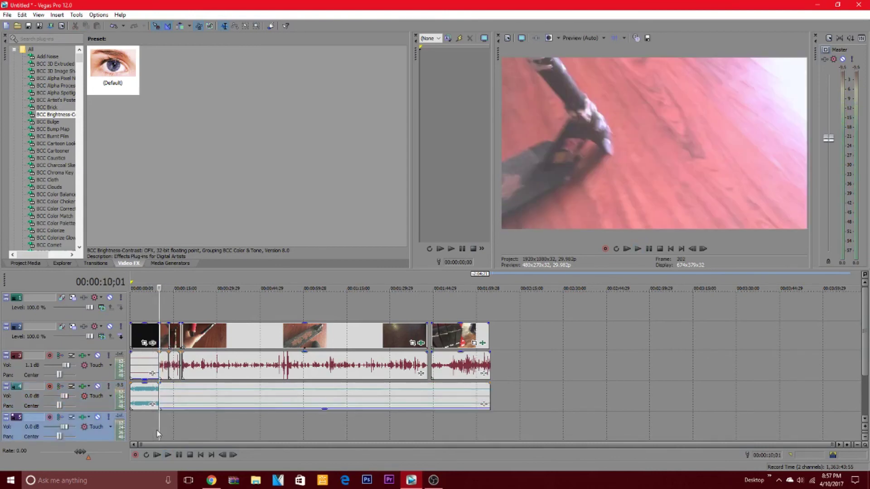
left_click(183, 423)
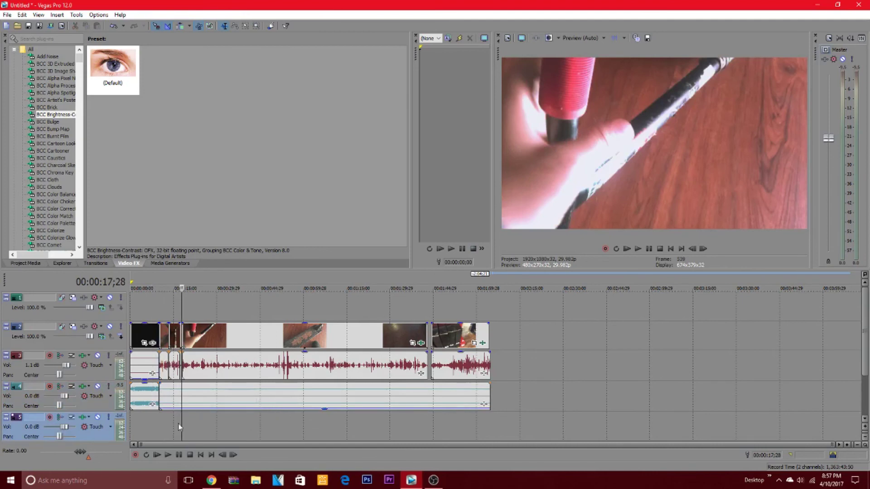
left_click_drag(178, 424, 154, 422)
key("space")
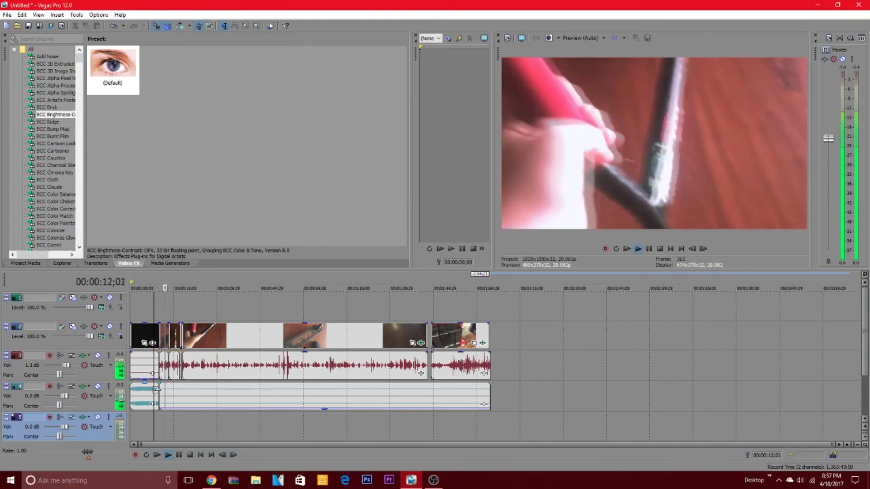
key("space")
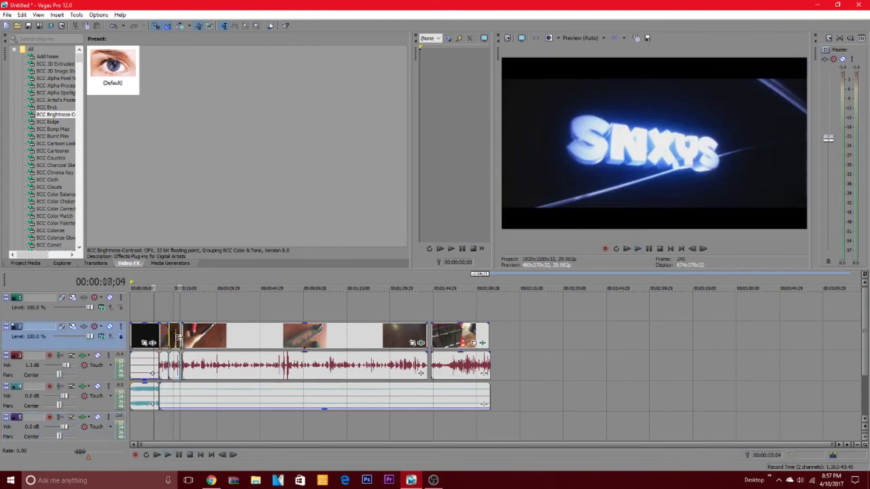
Step: Select the time range of the long main clip and place the playhead at 00:00:24;09
left_click(179, 337)
double_click(188, 340)
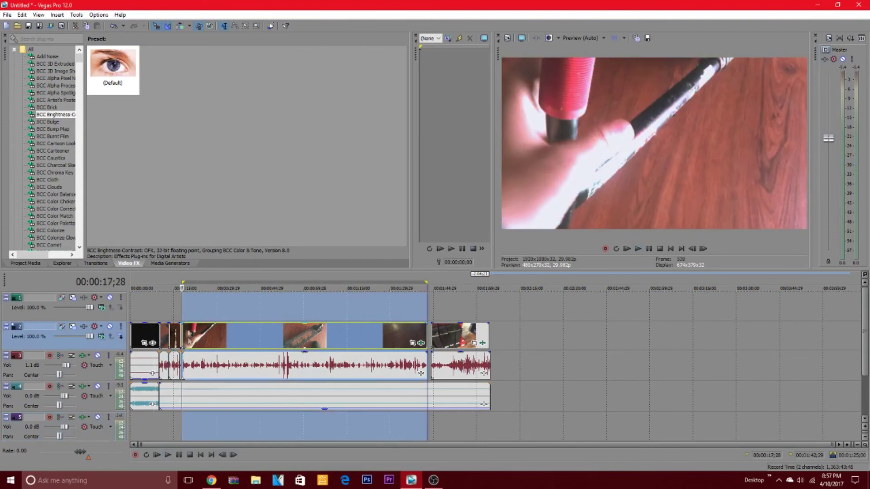
left_click(199, 340)
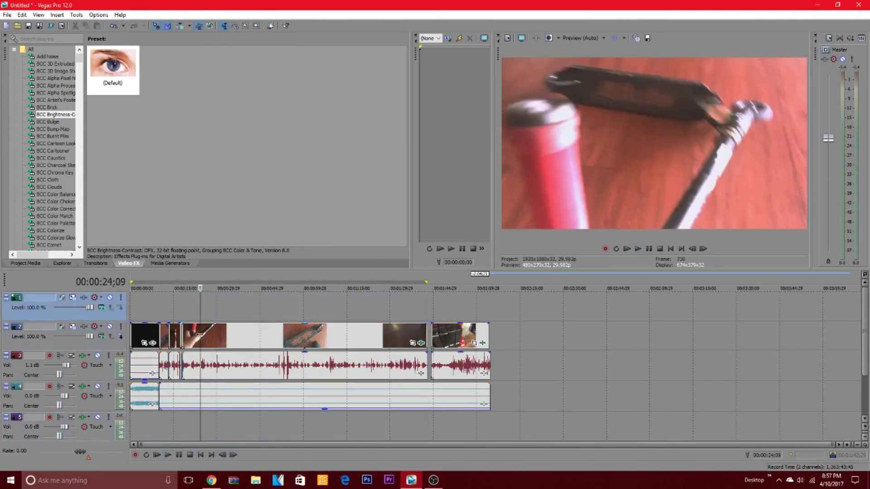
Step: Play the long main clip from 00:00:20;25 to look for a place to cut
left_click(190, 337)
left_click(191, 337)
left_click(190, 336)
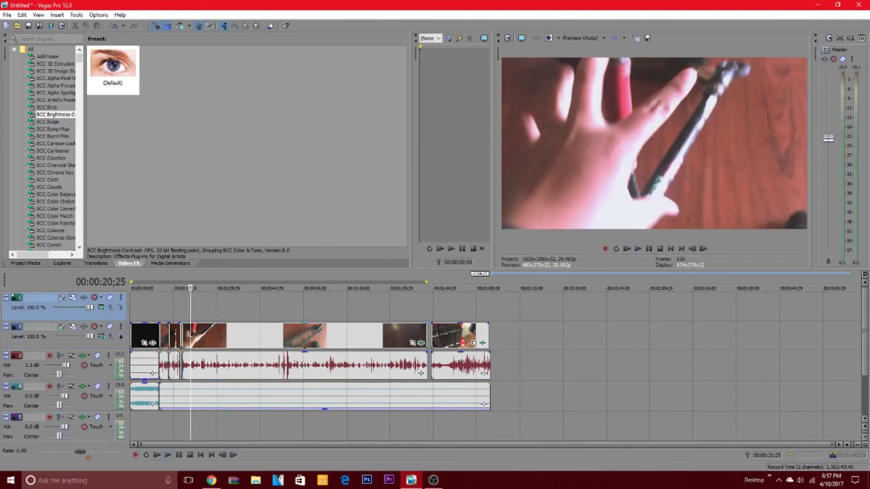
key("space")
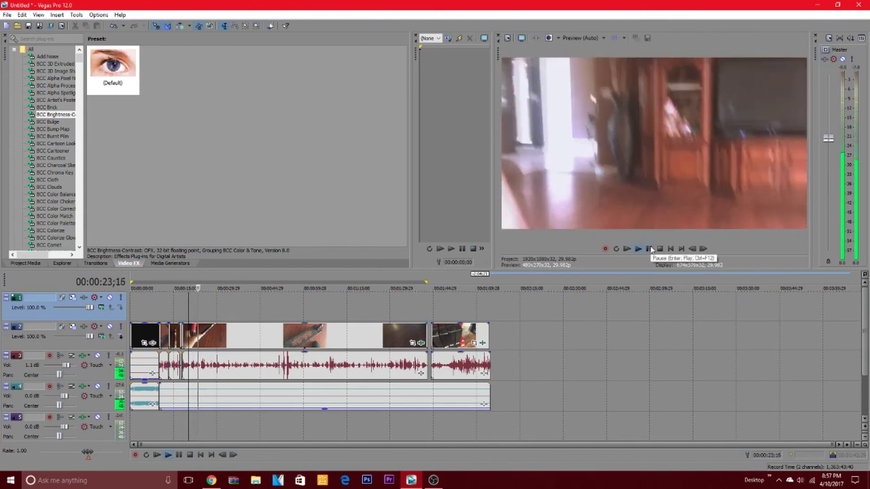
left_click(650, 249)
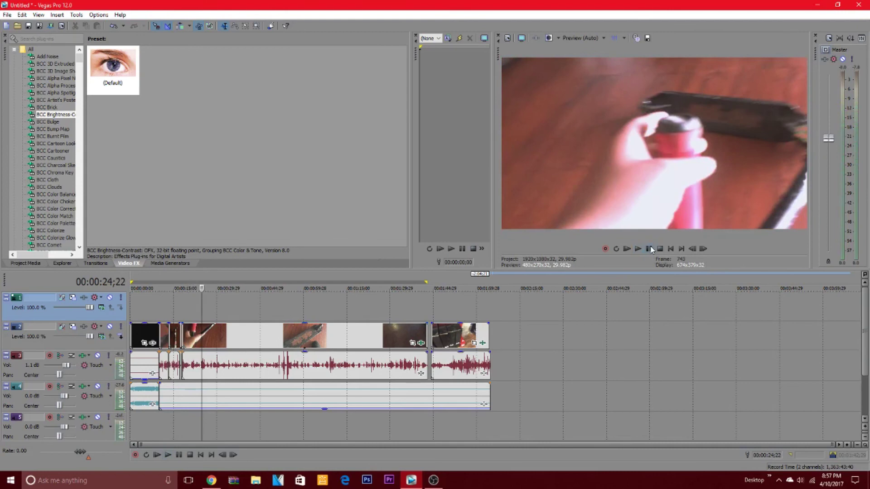
left_click(649, 249)
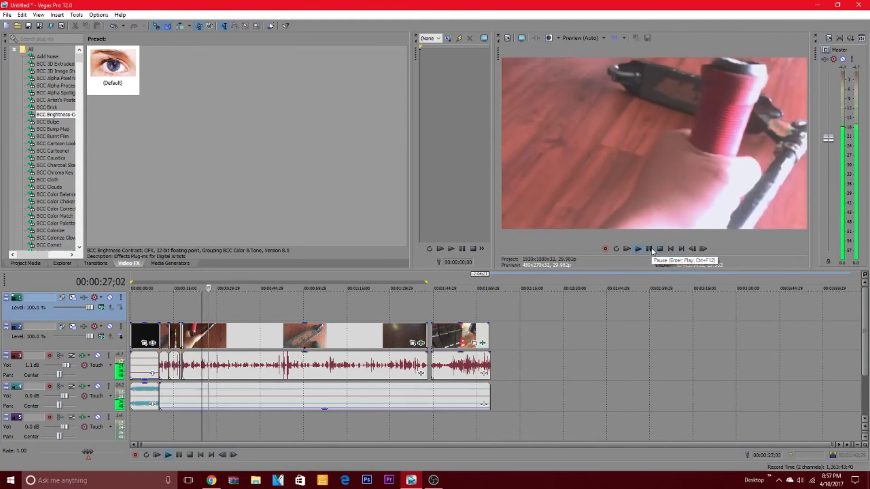
left_click(649, 248)
Step: Play on through the main clip and split the video, its audio and the background music at 00:00:30;15
left_click(692, 248)
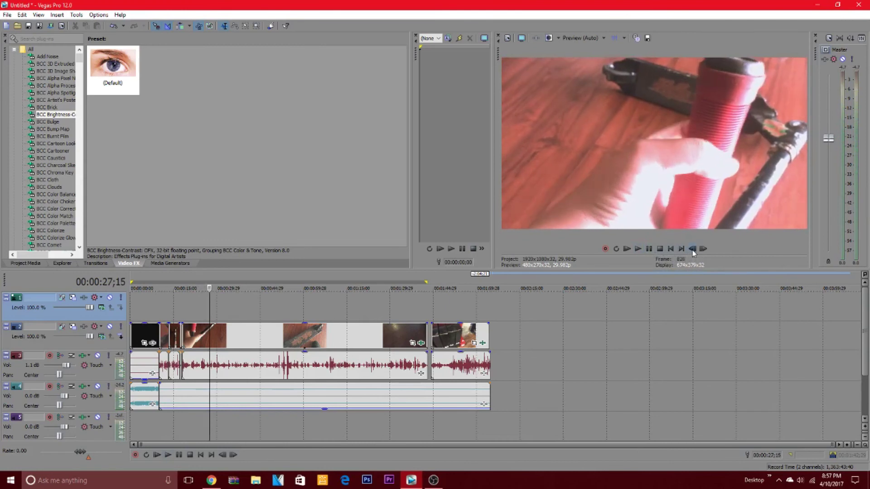
left_click(693, 249)
left_click(692, 249)
left_click(692, 249)
left_click(649, 249)
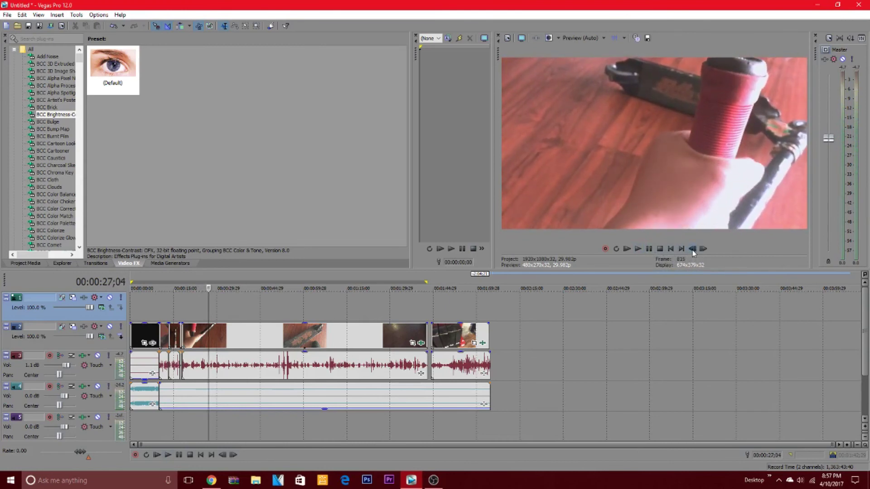
left_click(649, 249)
left_click(649, 248)
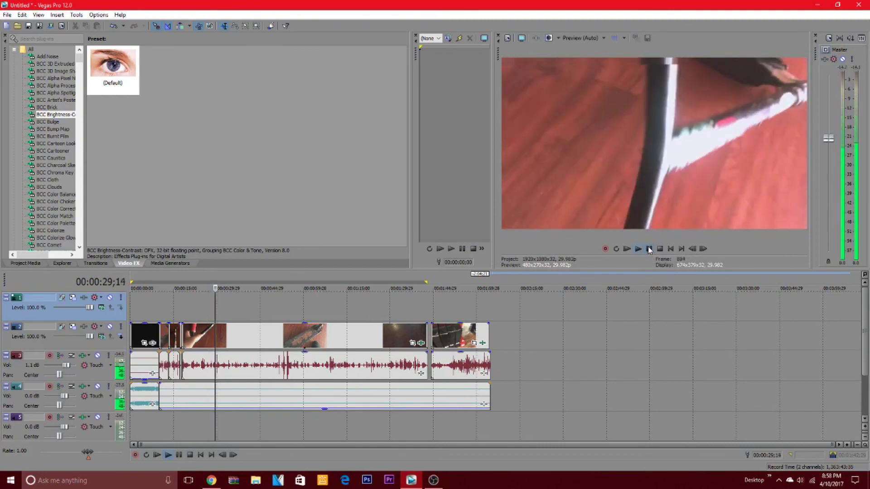
left_click(649, 249)
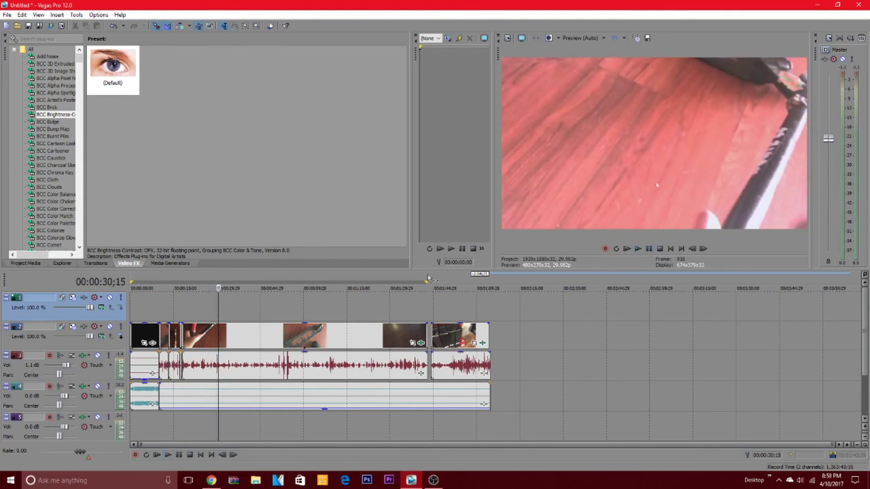
key("s")
Step: Play across the new split to look for the next section to cut
key("space")
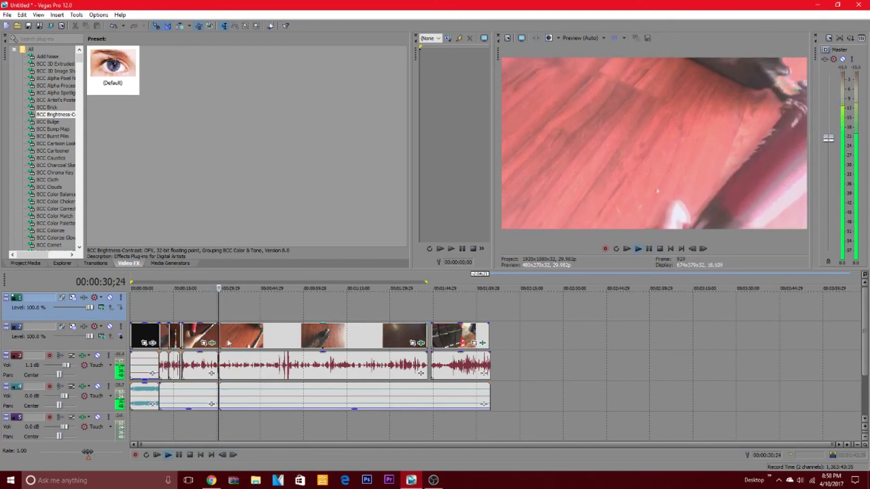
key("space")
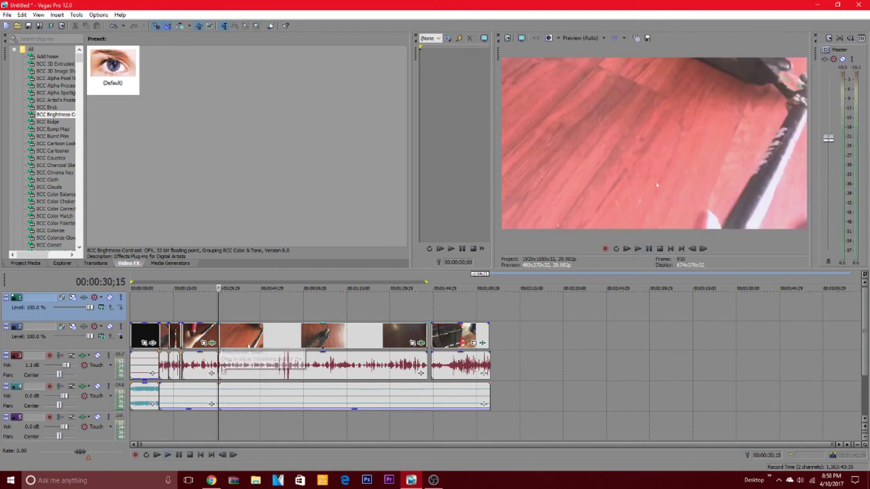
key("space")
left_click(211, 420)
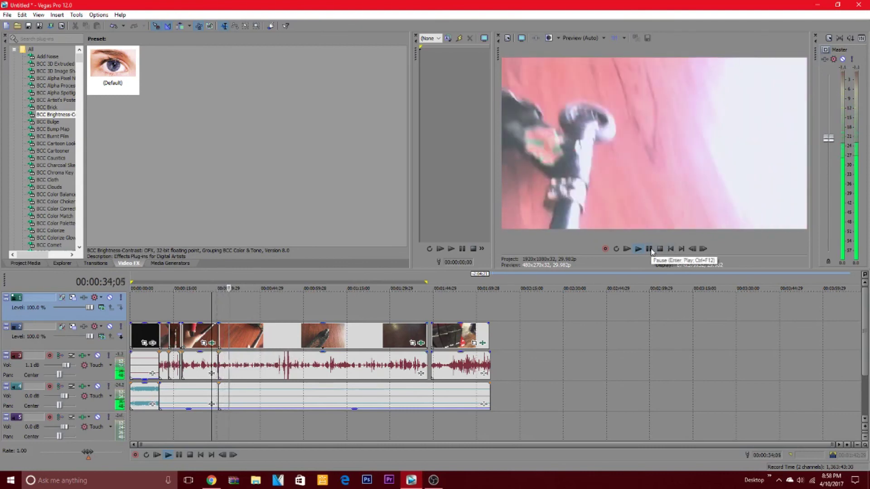
left_click(650, 249)
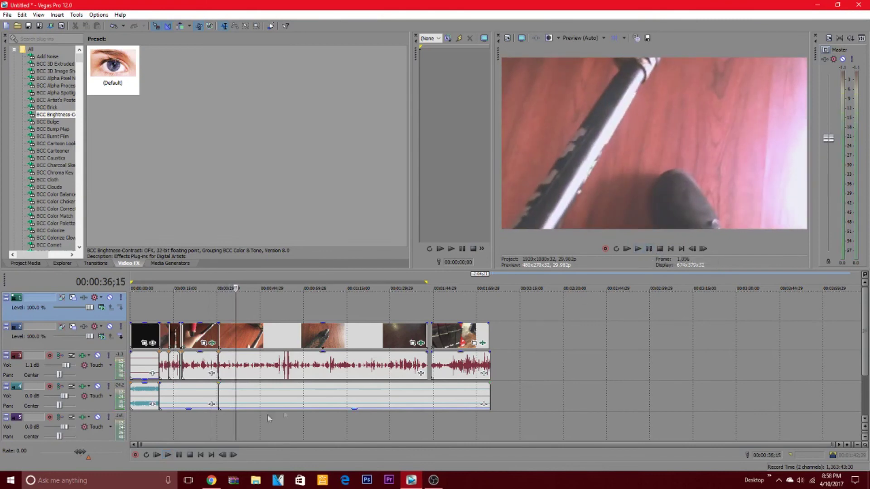
Step: Cut a short section out of the long clip at about 00:00:35, close the gap and play across it from 00:00:33;17
left_click(649, 249)
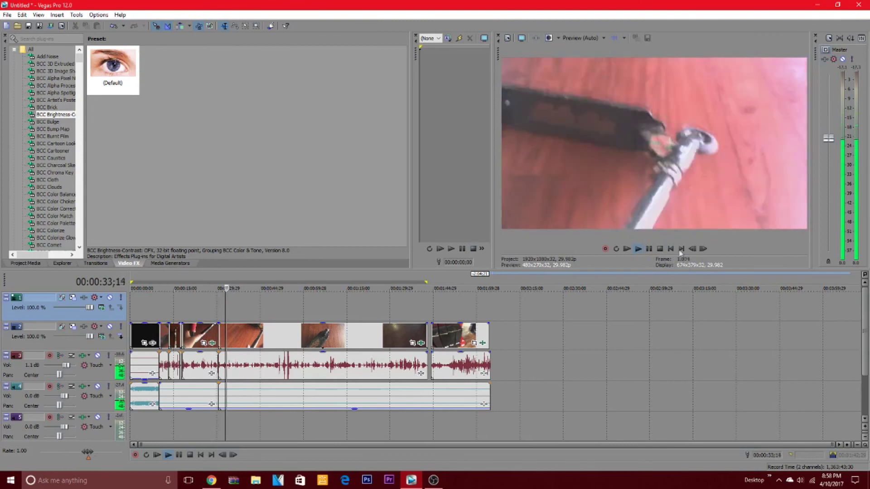
left_click(649, 250)
left_click_drag(692, 250, 693, 249)
left_click(660, 249)
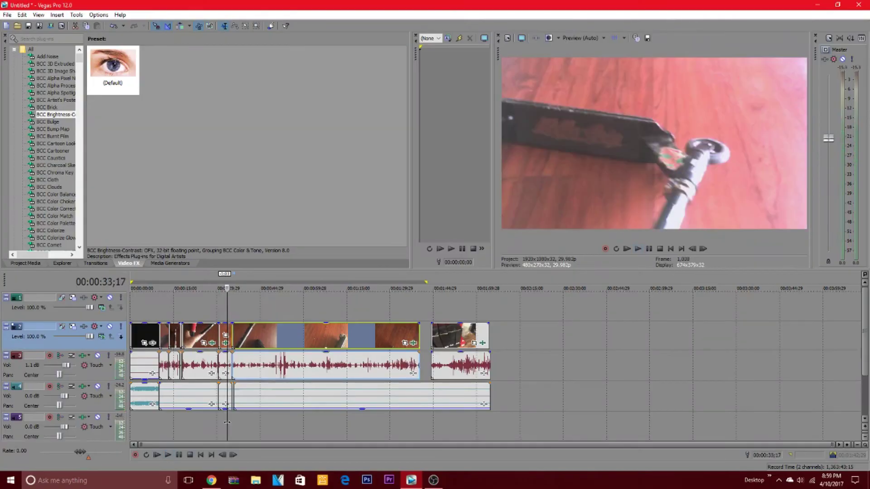
key("space")
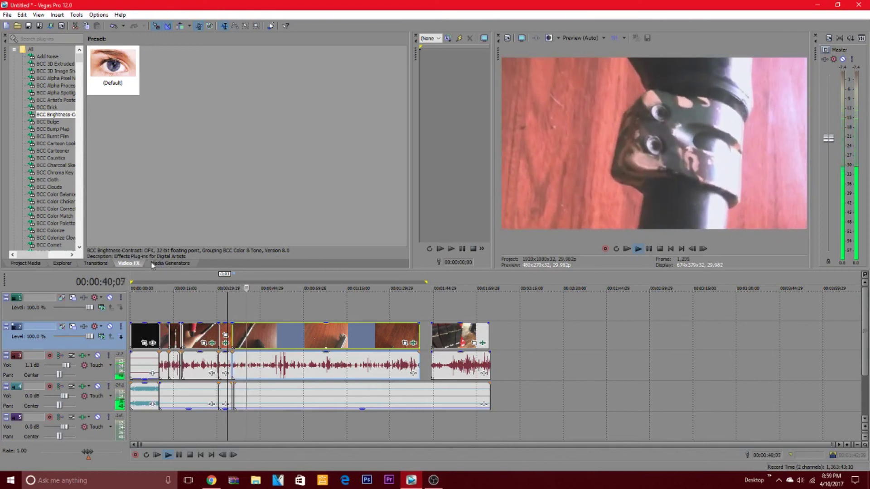
key("space")
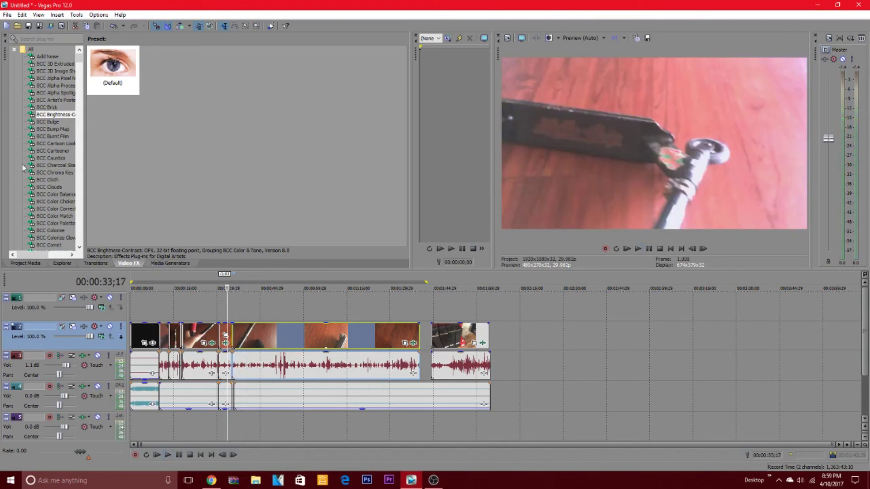
Step: Apply the Color Curves effect with the Cool Colors preset to the short clip starting at 00:00:30;15
scroll(27, 167, "down", 15)
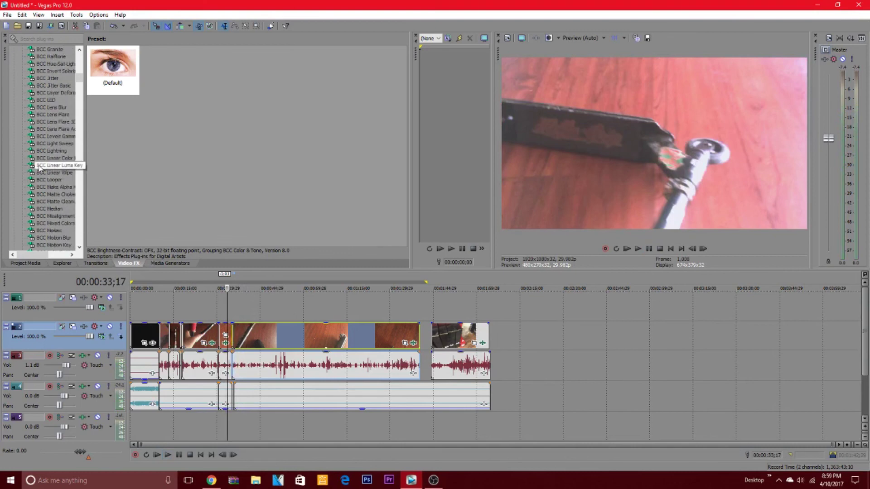
scroll(37, 168, "down", 1)
left_click(45, 144)
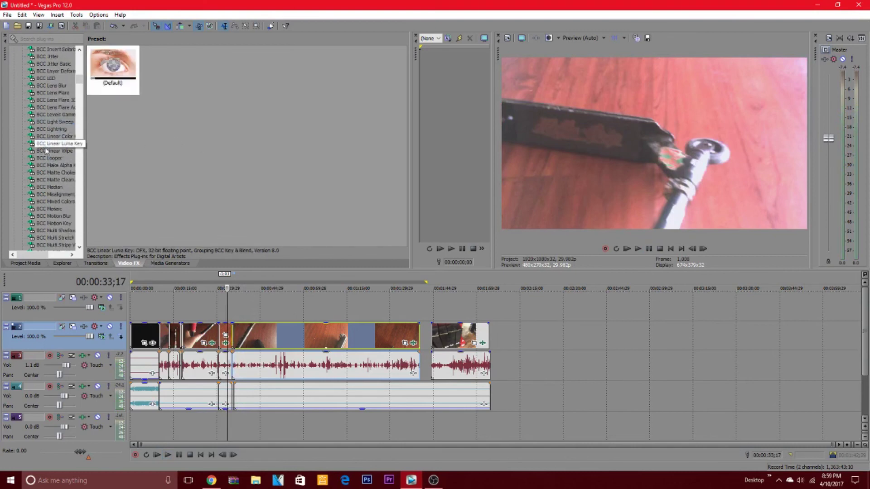
scroll(45, 172, "down", 12)
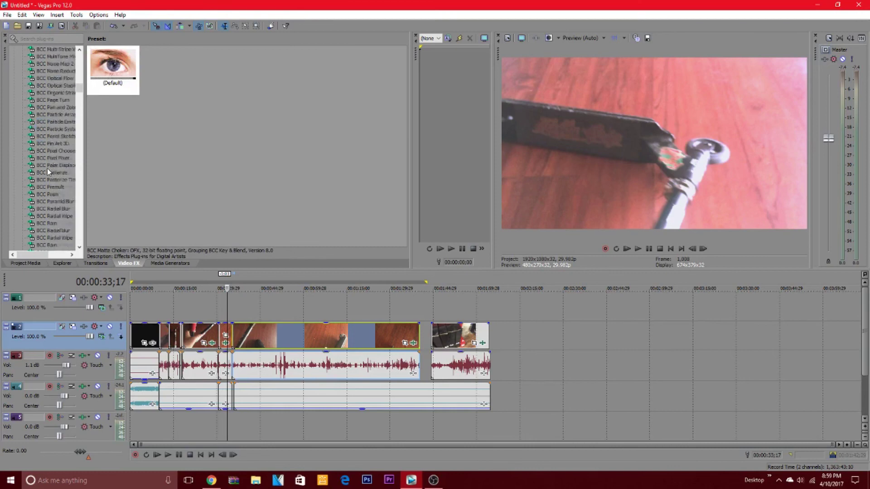
scroll(47, 170, "down", 15)
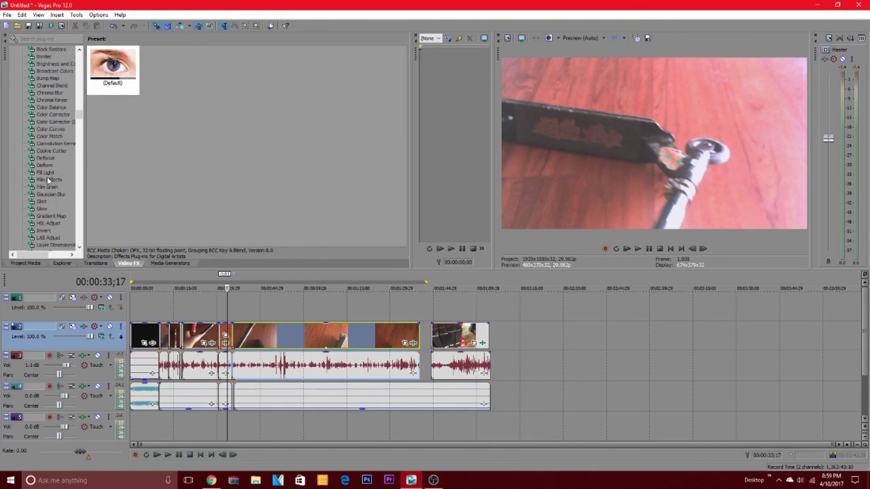
left_click(61, 129)
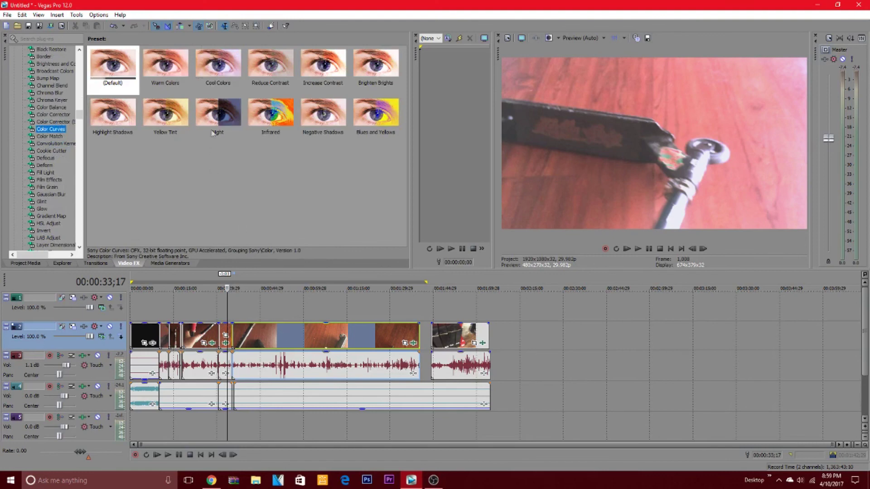
left_click_drag(218, 67, 243, 318)
left_click_drag(233, 348, 233, 349)
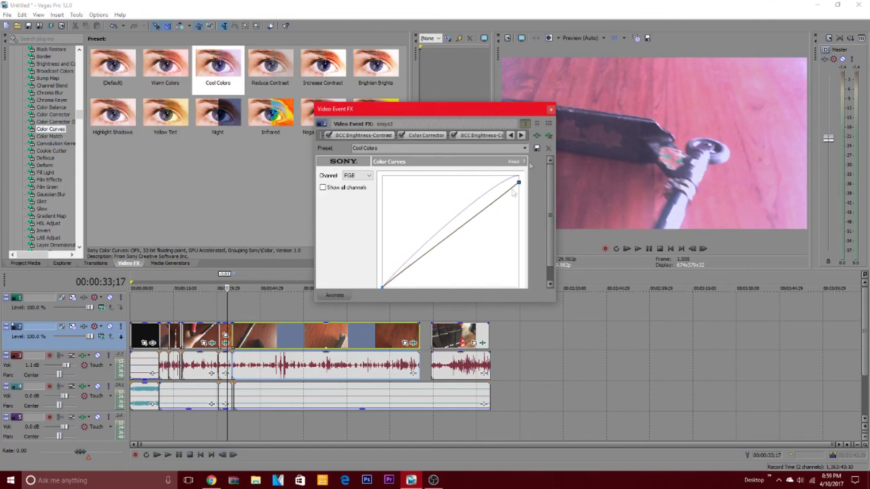
left_click(551, 109)
Step: Apply the Color Curves effect with the Cool Colors preset to the long clip, with the playhead at 00:00:57;22
left_click(298, 343)
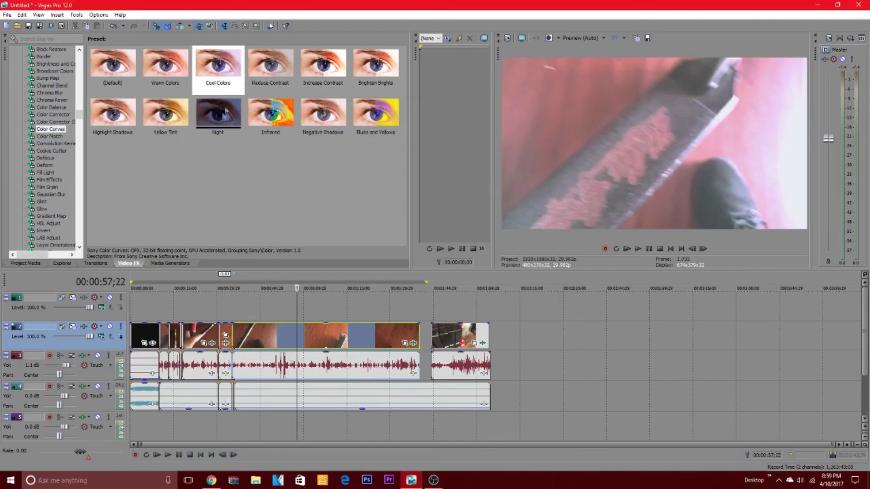
left_click_drag(218, 68, 258, 190)
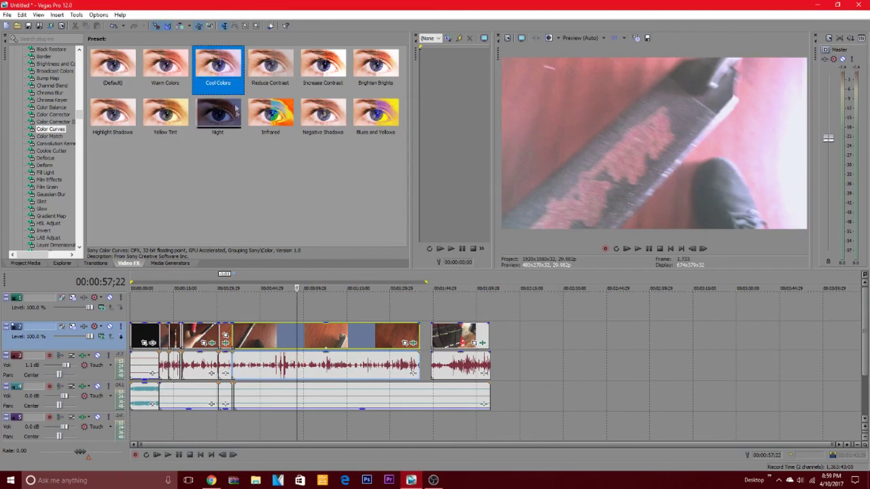
left_click_drag(268, 314, 271, 335)
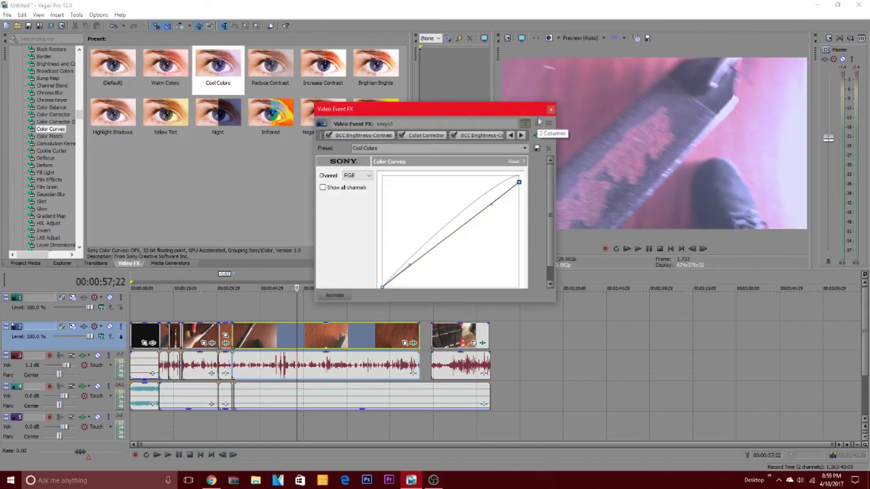
left_click(551, 111)
Step: Remove the Color Corrector from the long clip's event effects
left_click(413, 344)
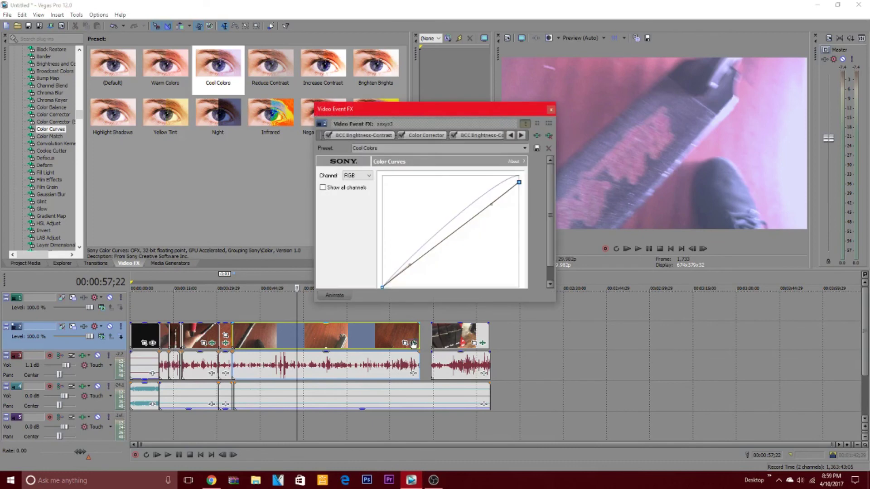
left_click(366, 136)
left_click(425, 135)
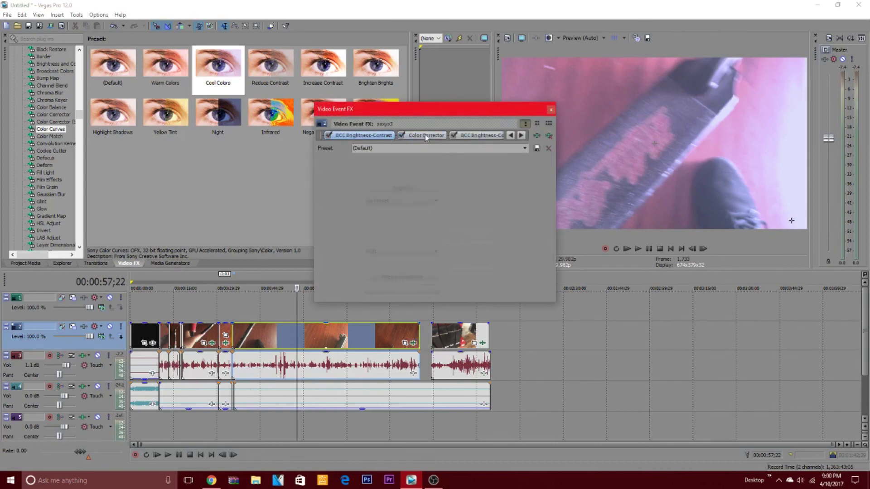
left_click(548, 136)
left_click(551, 109)
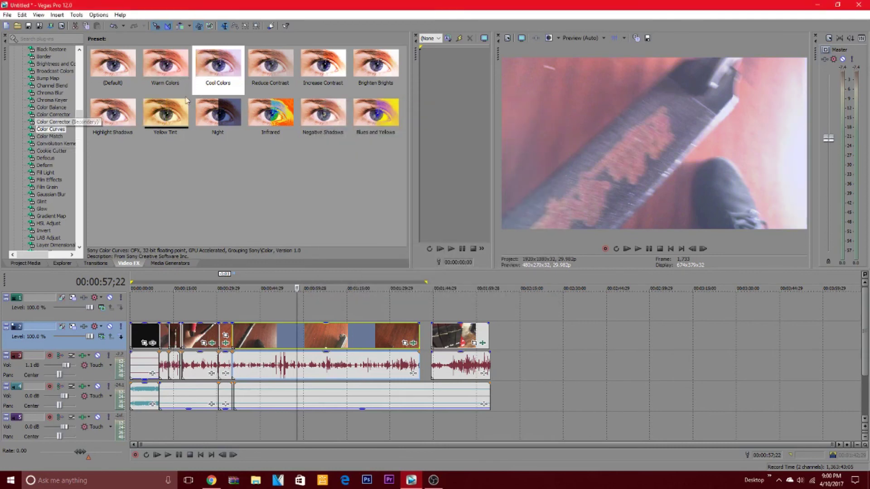
Step: Add a second Color Curves effect with the Cool Colors preset to the long clip
left_click_drag(217, 68, 260, 270)
left_click_drag(305, 353, 283, 333)
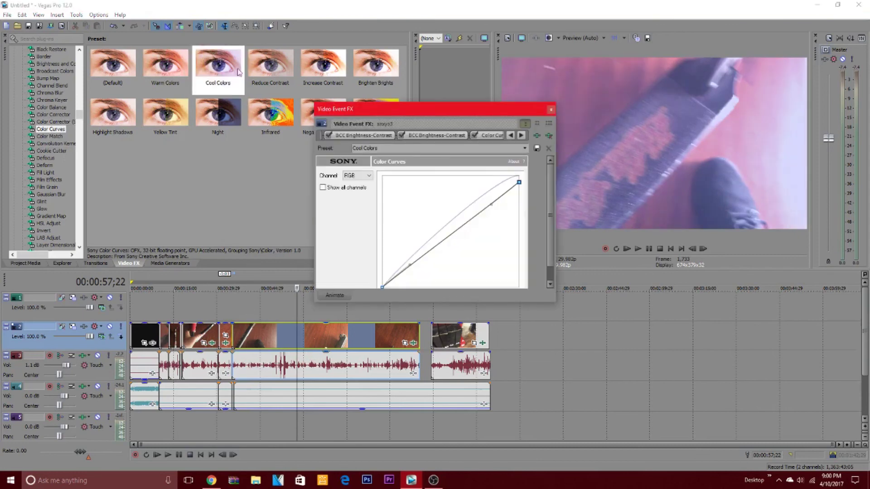
left_click(551, 110)
Step: Browse the video effects for another look, examining the presets of the NewBlue color, touch-up and pixelation effects and Linear Blur
scroll(32, 181, "down", 15)
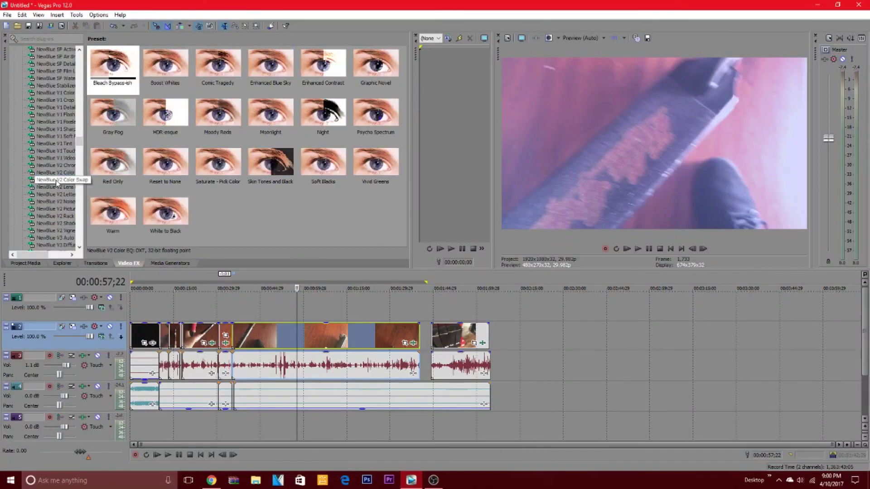
left_click(55, 180)
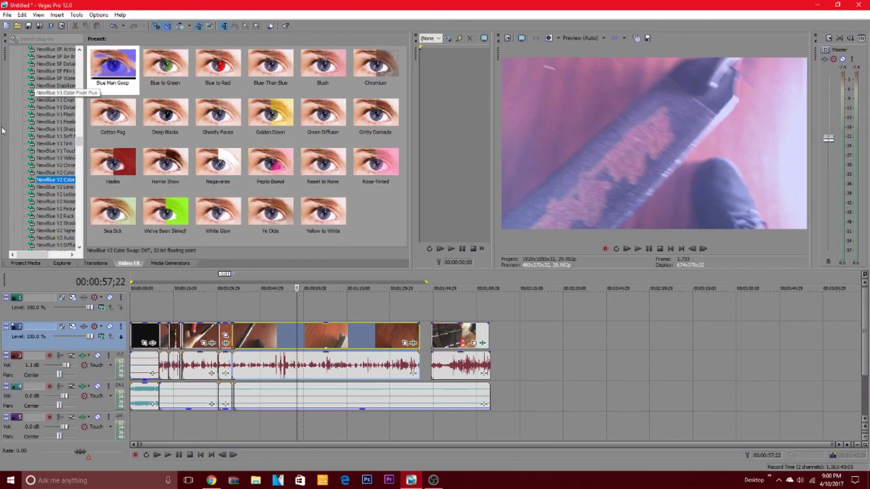
left_click(56, 173)
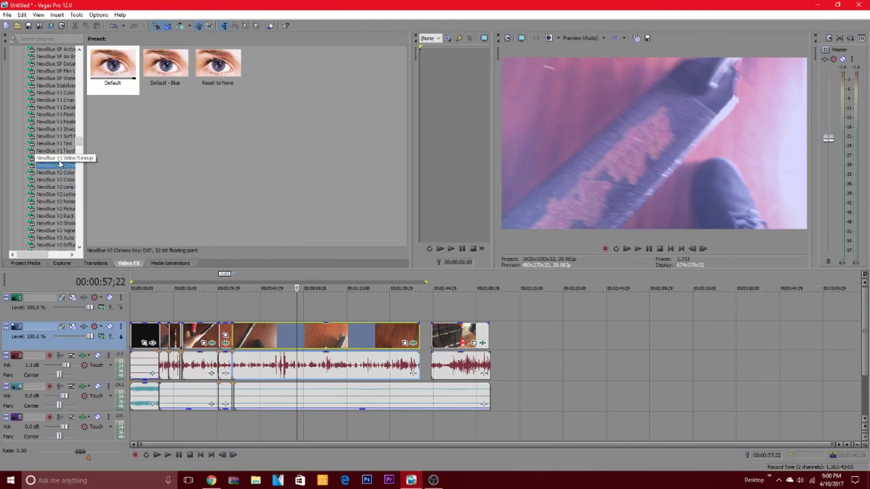
left_click(60, 160)
left_click(62, 152)
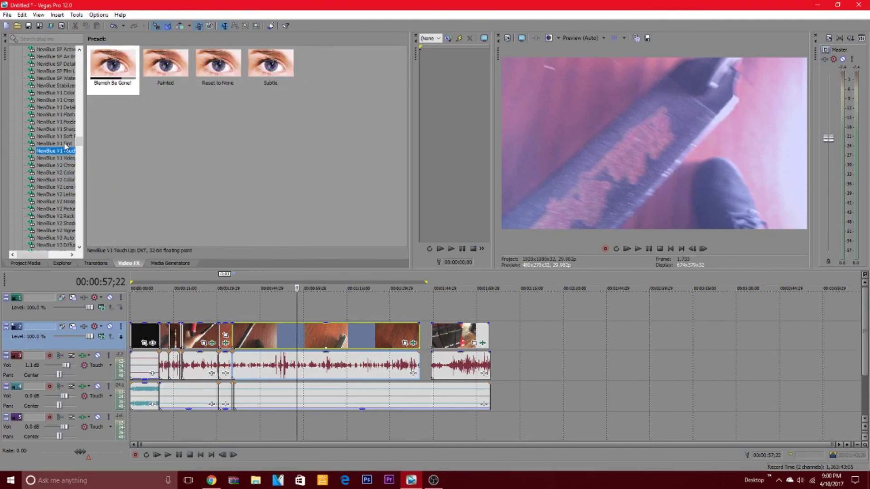
left_click(65, 143)
left_click(66, 136)
left_click(66, 129)
left_click(67, 123)
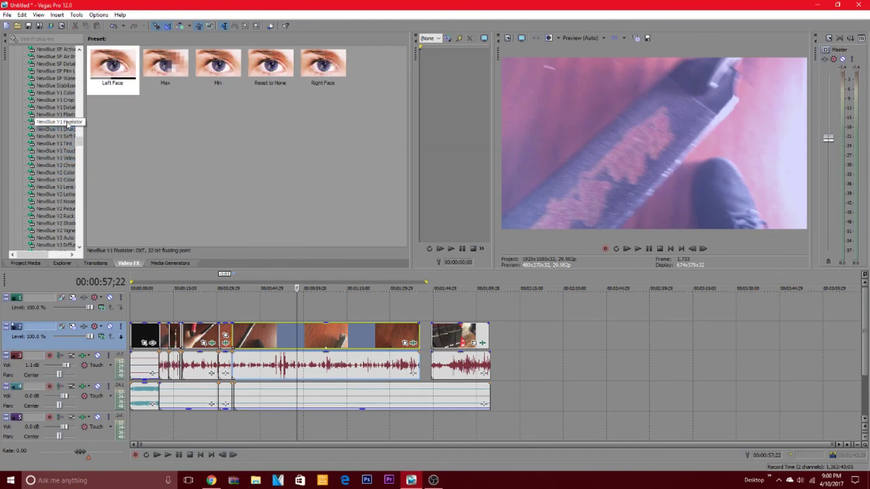
left_click(64, 115)
left_click(61, 92)
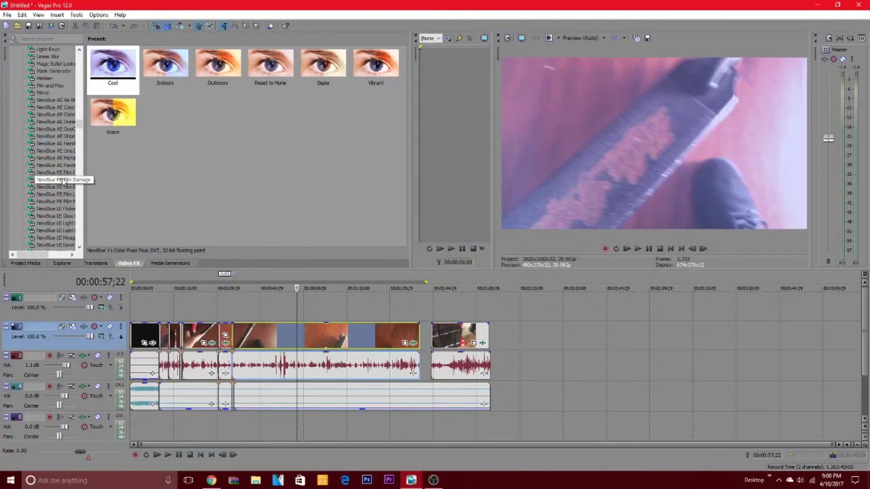
scroll(64, 180, "up", 7)
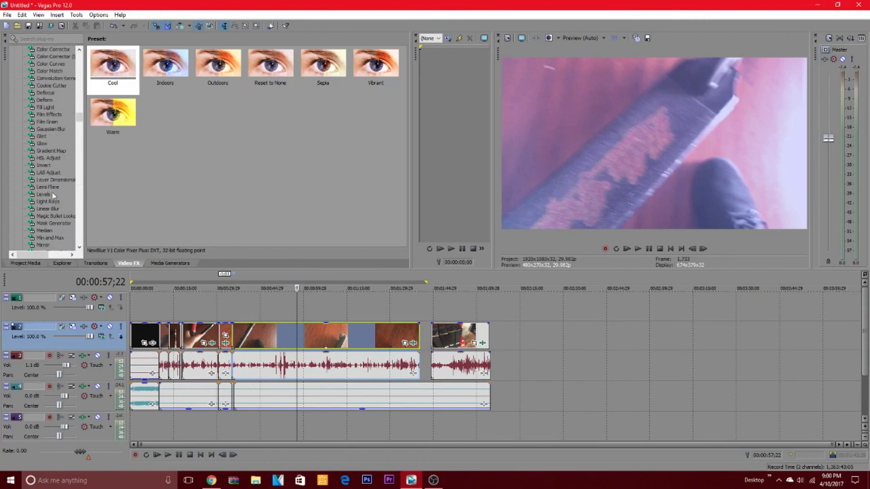
left_click(47, 215)
scroll(56, 213, "up", 1)
left_click(56, 237)
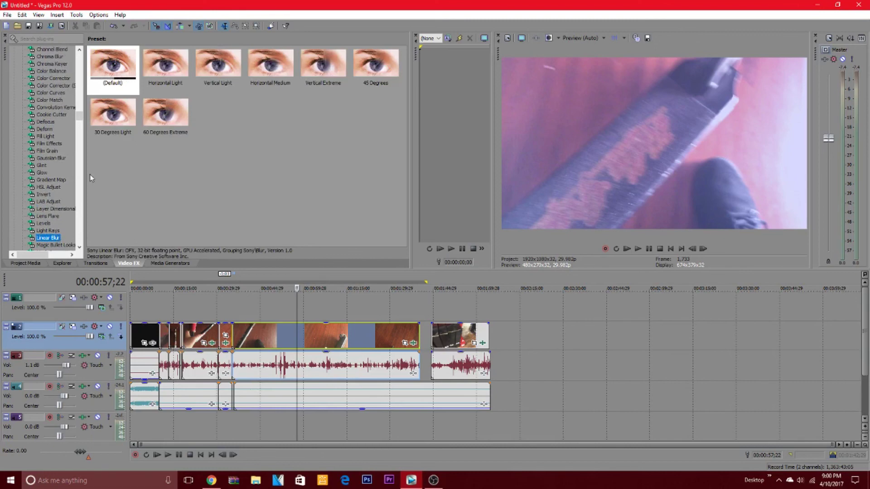
scroll(40, 181, "up", 10)
scroll(45, 173, "up", 8)
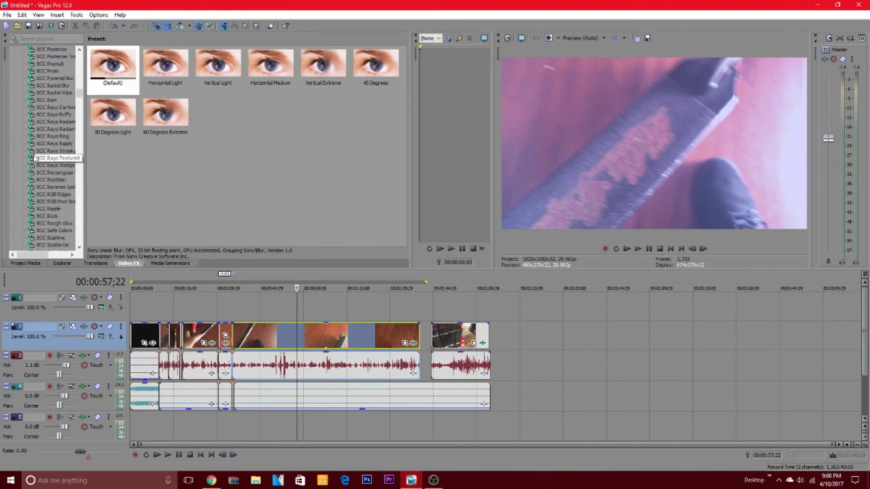
Step: Place the playhead at 00:00:11;22 and look through the available transitions
left_click_drag(227, 419, 163, 393)
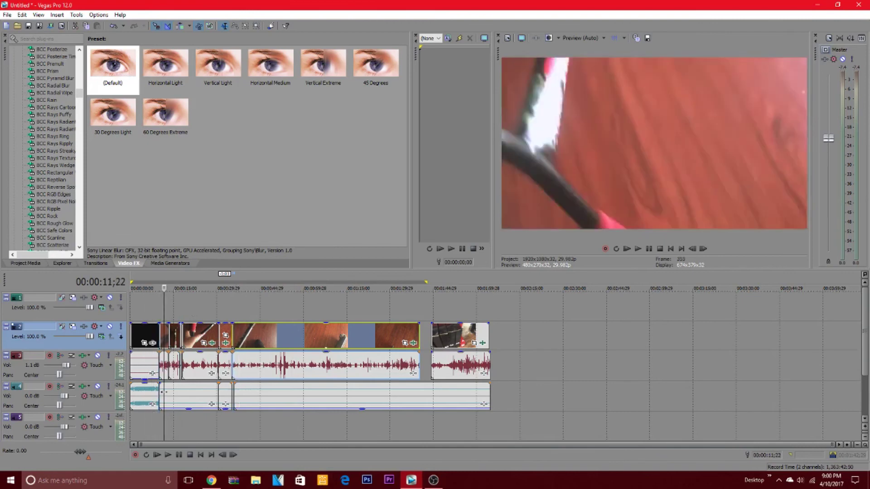
left_click(177, 264)
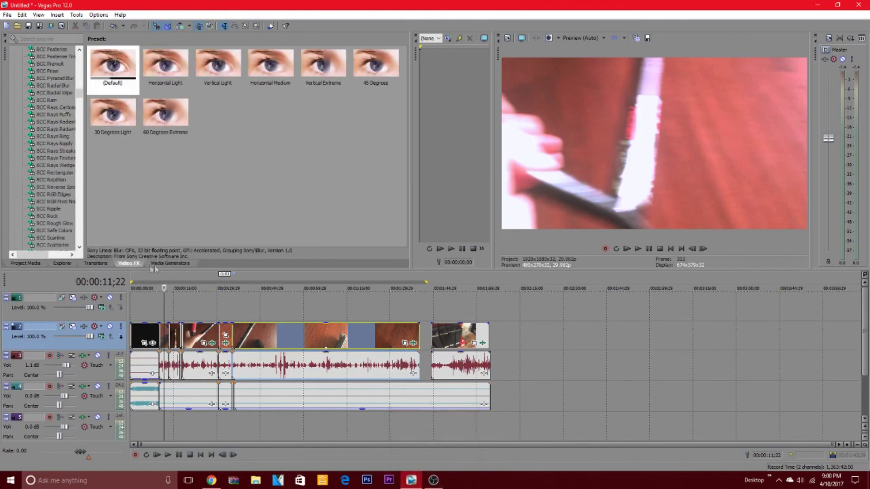
left_click(105, 264)
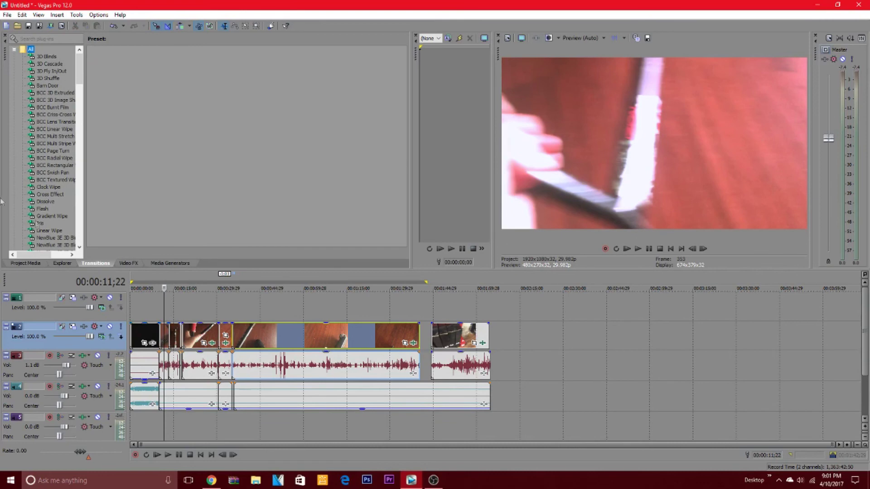
right_click(84, 436)
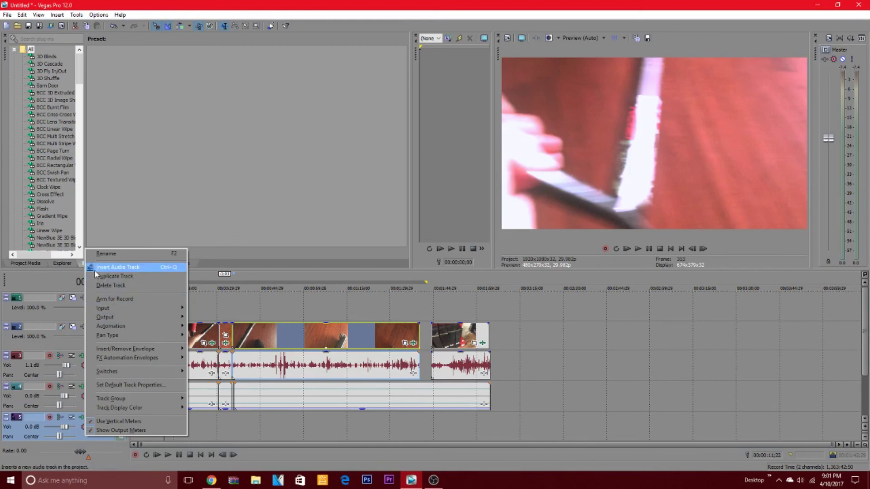
left_click(79, 289)
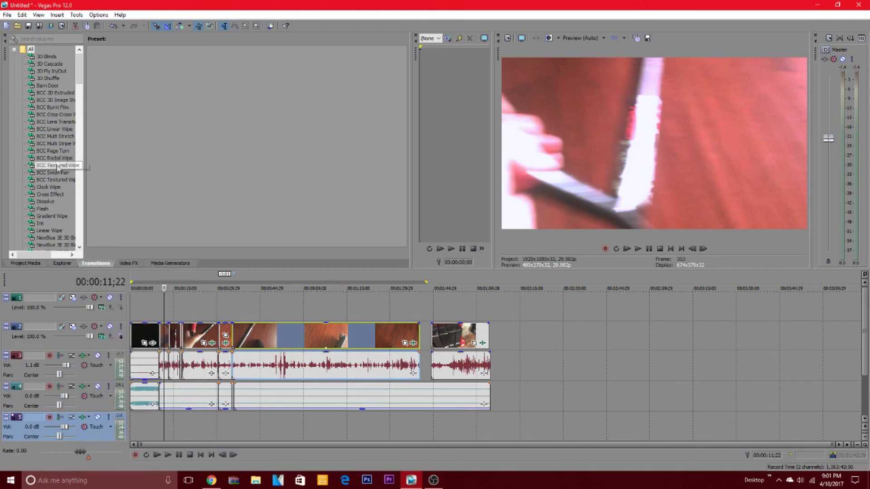
scroll(53, 186, "down", 9)
Step: Add a (Legacy) Text title with the Solid Background preset to the empty top video track, starting where the black opening clip ends
left_click(120, 263)
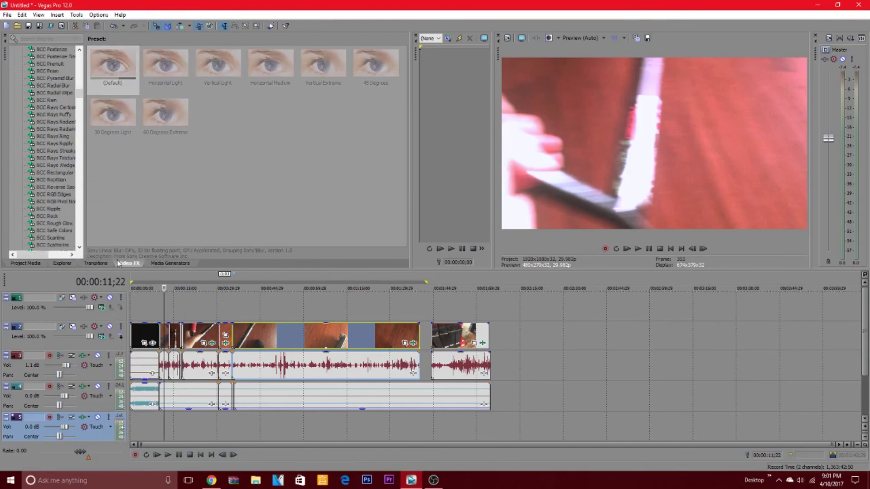
left_click(170, 263)
scroll(58, 224, "down", 10)
scroll(44, 215, "down", 7)
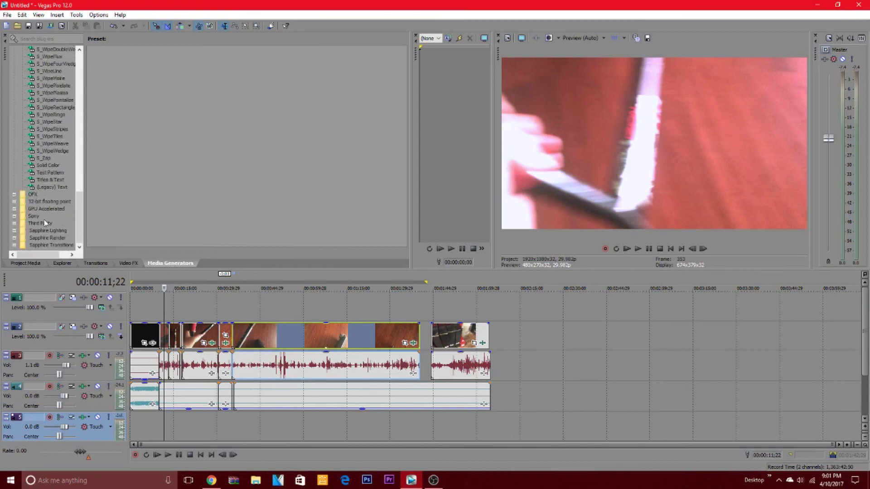
left_click(51, 187)
left_click(165, 72)
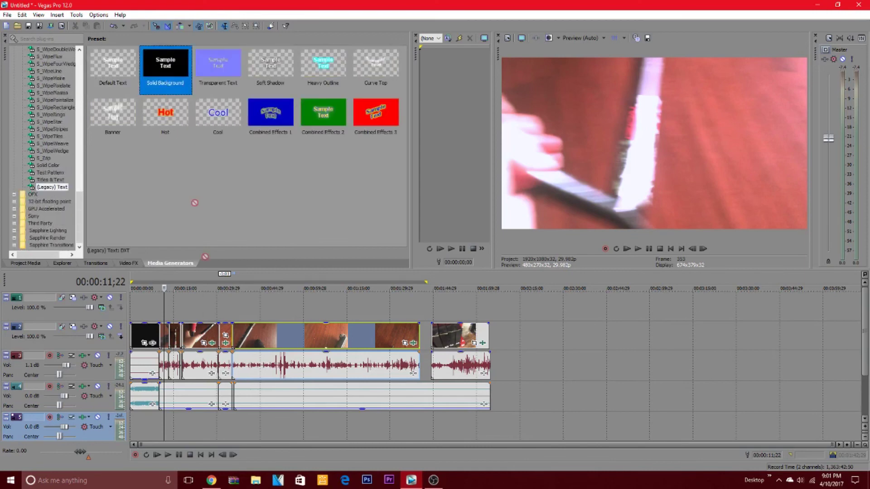
left_click_drag(165, 73, 173, 309)
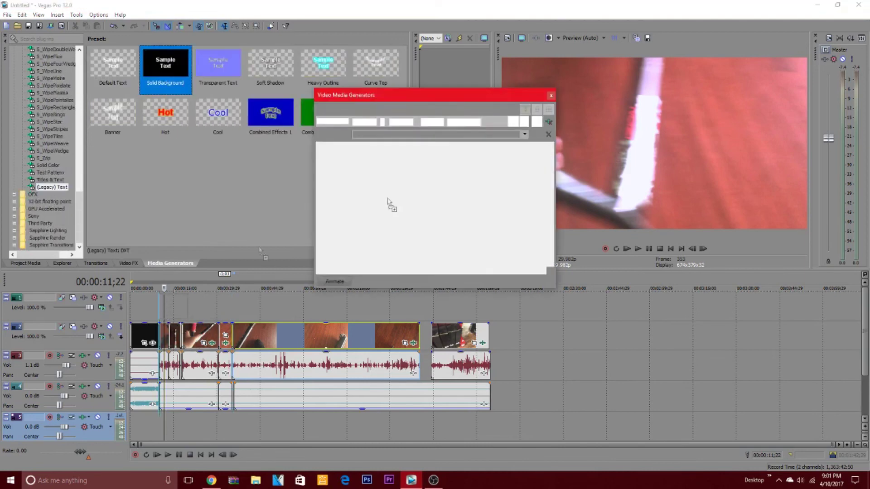
left_click(550, 95)
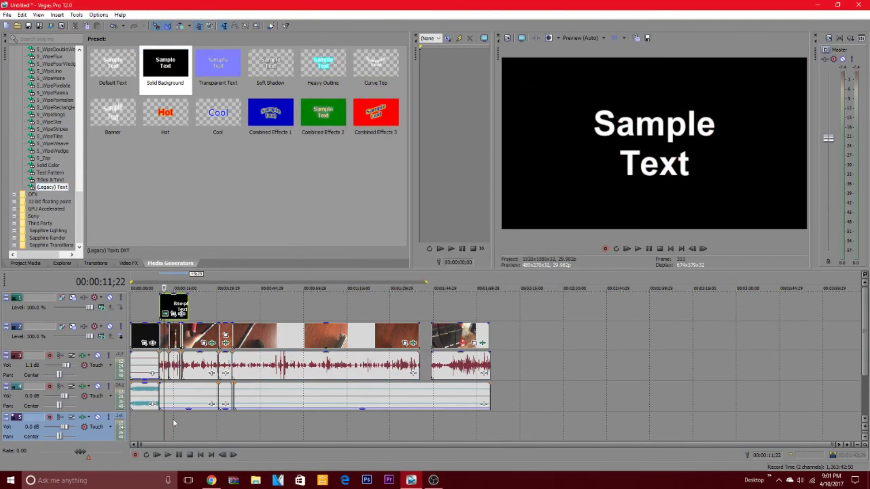
Step: Play from 00:00:10;01 and change the top track's compositing mode so the footage shows through the title's black background
left_click(160, 428)
key("space")
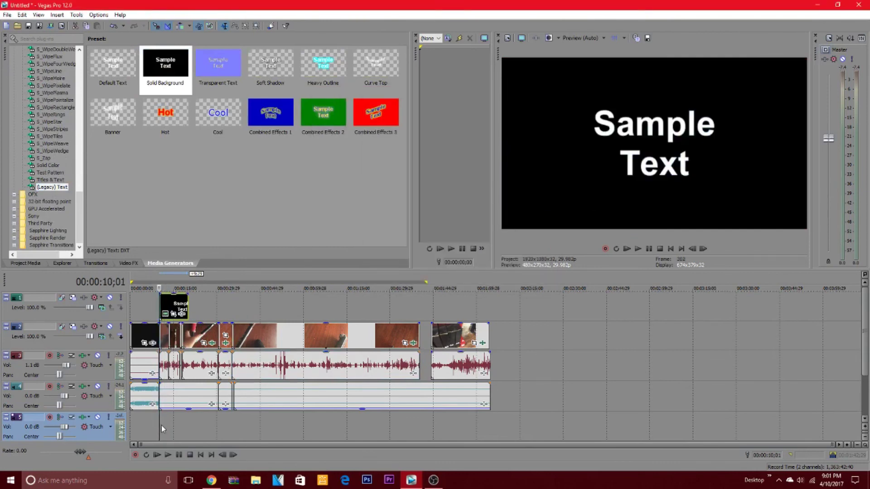
key("space")
left_click(101, 308)
left_click(117, 341)
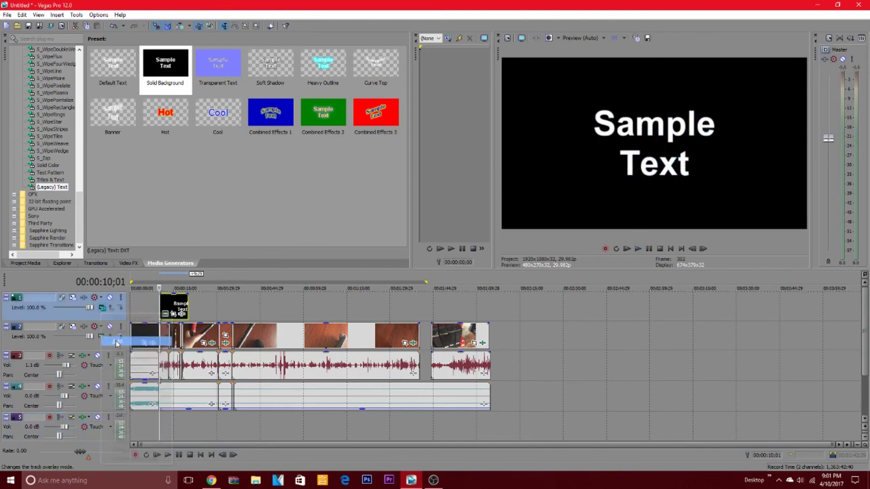
left_click(181, 315)
key("Escape")
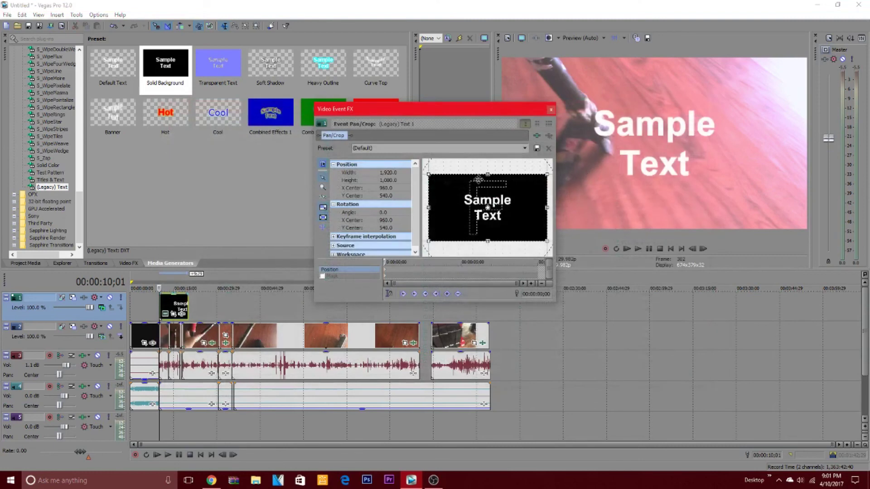
left_click(550, 110)
Step: With the playhead at 00:00:11;22, replace the title's sample text with "LIKE THE" and "VIDEO!" on two lines
left_click(164, 312)
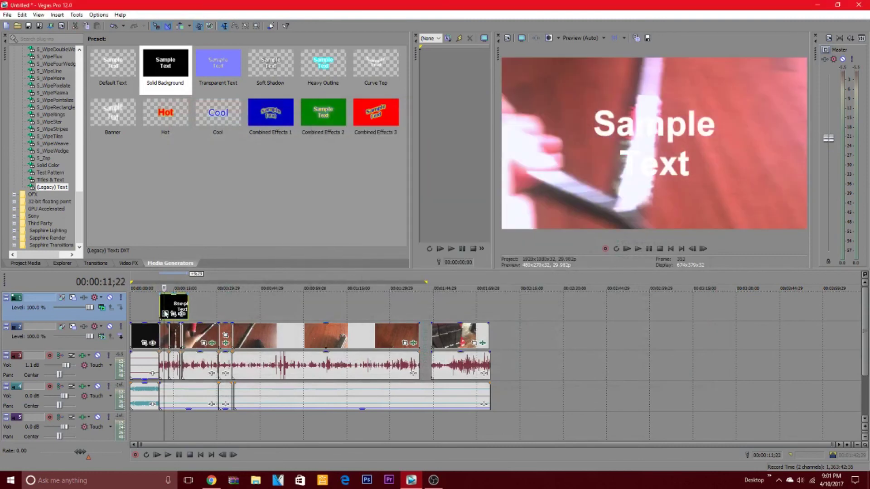
left_click(165, 315)
left_click(487, 251)
key("BackSpace")
key("BackSpace")
key("BackSpace")
key("BackSpace")
key("BackSpace")
key("BackSpace")
key("BackSpace")
key("BackSpace")
key("BackSpace")
key("BackSpace")
key("BackSpace")
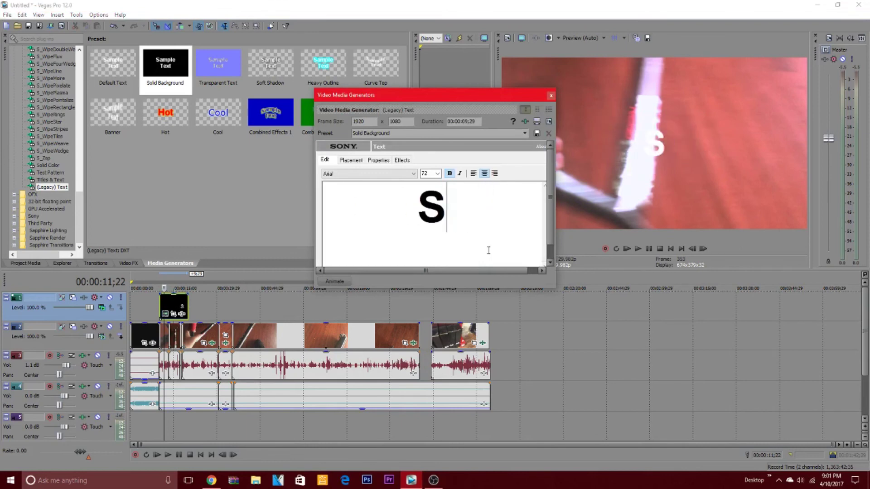
type("LIKE THE")
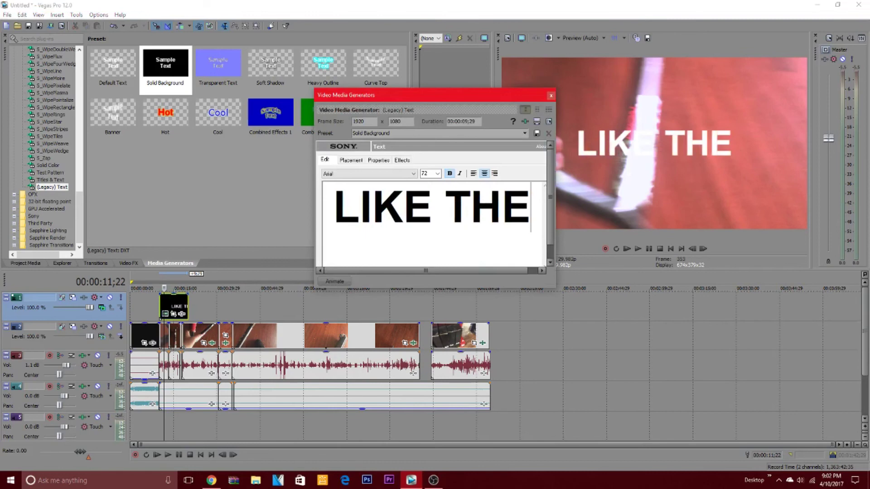
key("Return")
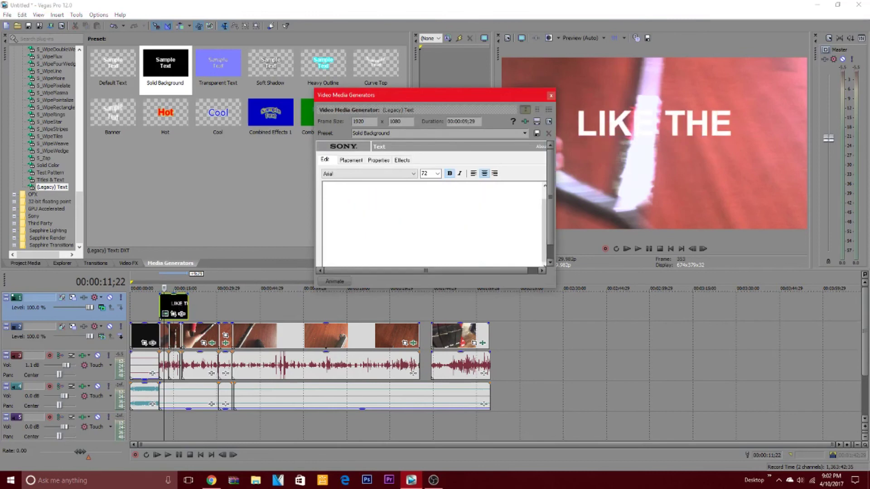
type("VIDEO!")
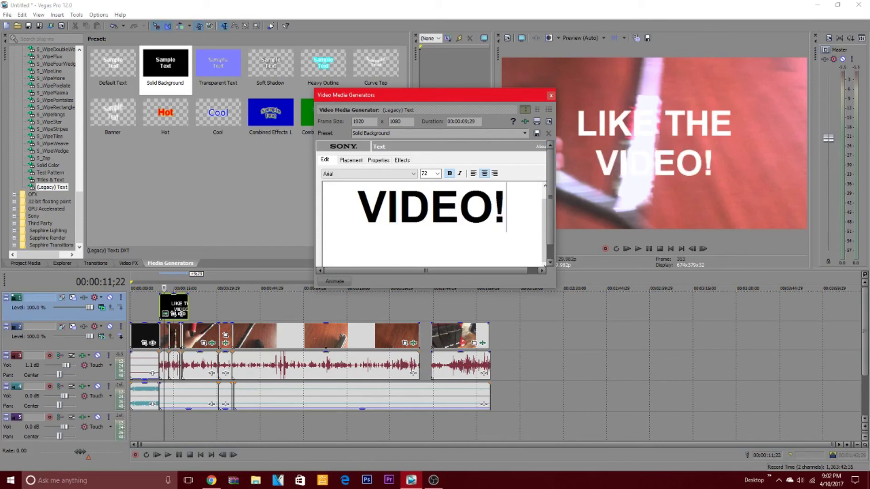
Step: Try the Ballade, Broadway and Franklin Gothic Heavy fonts on the title text
left_click(376, 174)
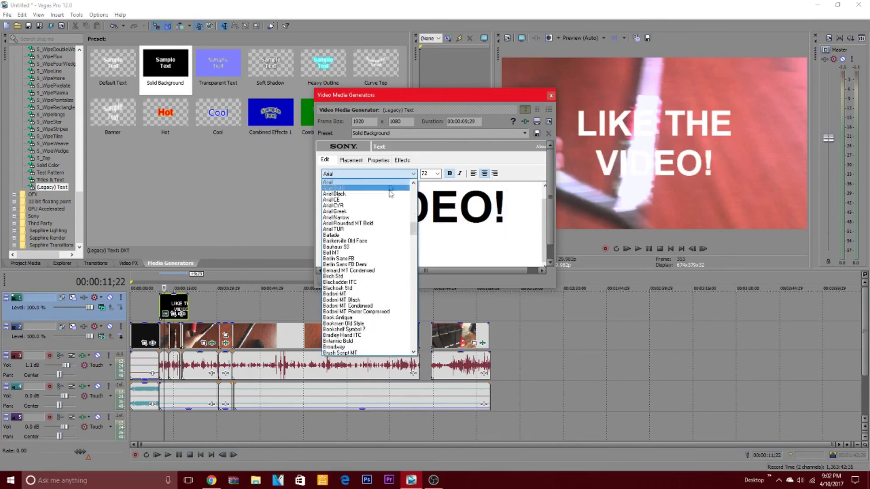
left_click(358, 237)
left_click(375, 175)
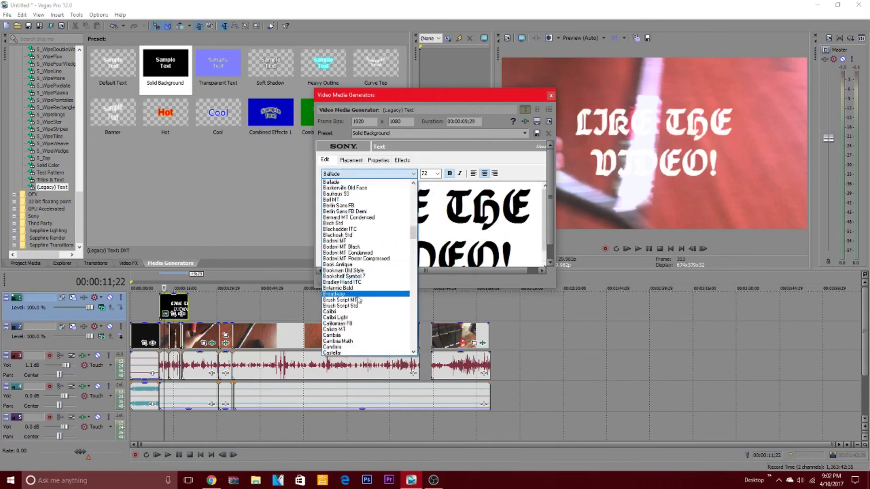
left_click(376, 294)
left_click(376, 174)
scroll(377, 277, "down", 10)
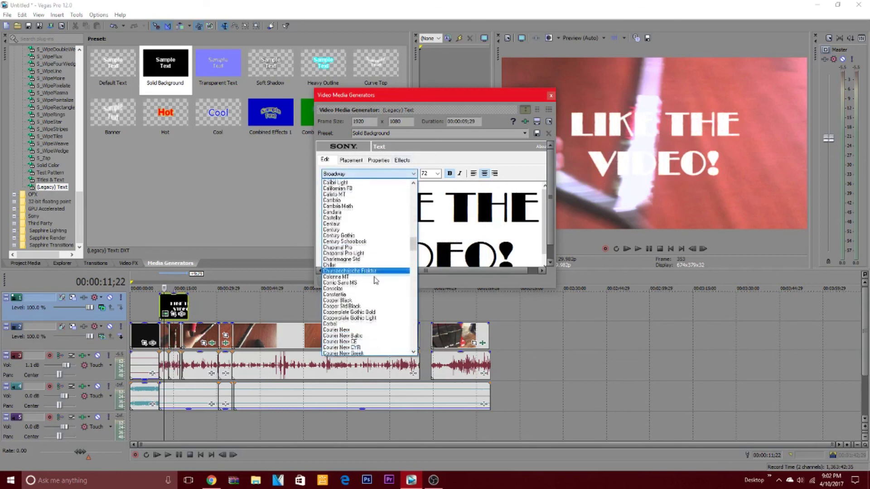
left_click(344, 282)
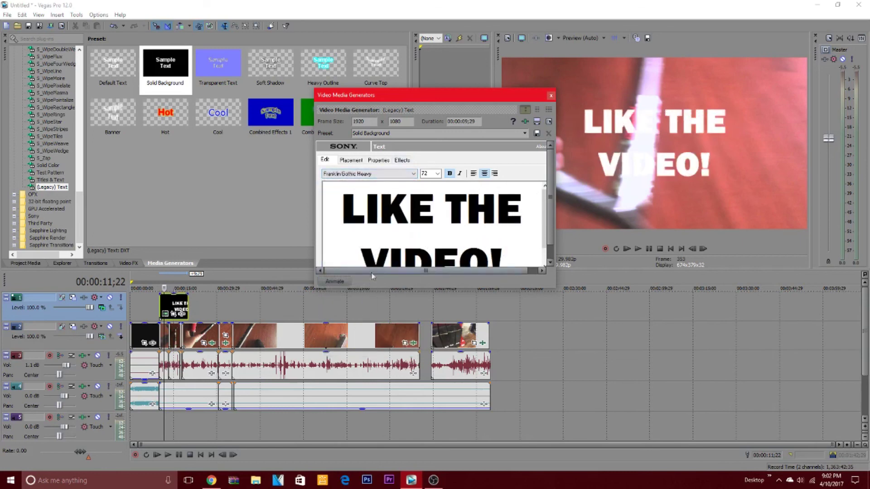
Step: Try the Kozuka Mincho Pr6N M and Lucida Sans fonts on the title text
left_click(410, 175)
scroll(376, 272, "down", 5)
left_click(362, 297)
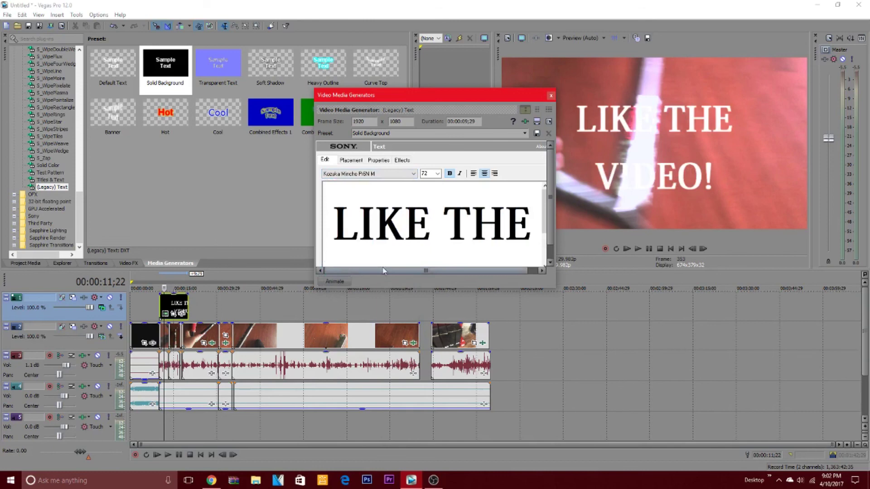
left_click(407, 174)
scroll(357, 252, "down", 10)
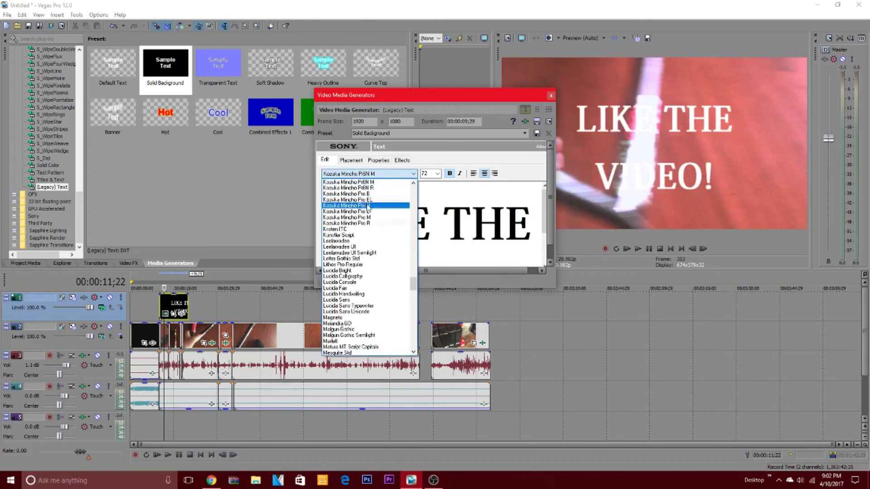
left_click(357, 247)
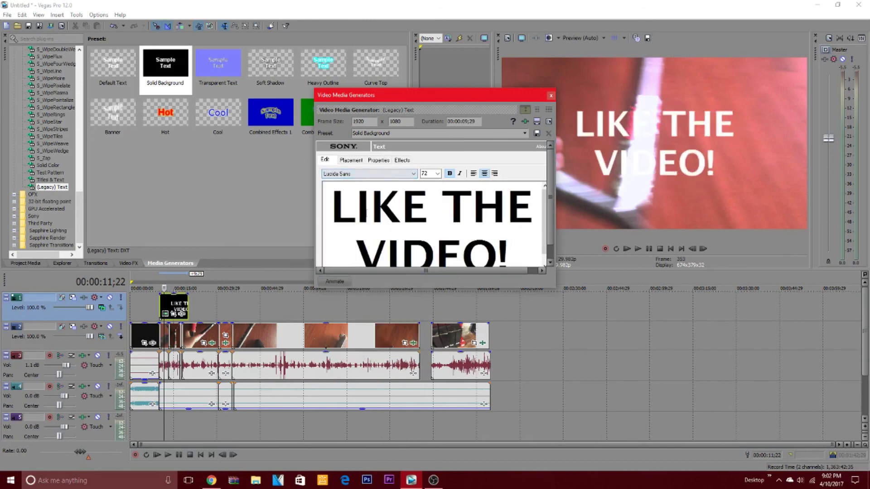
Step: Set the title text's font to Minion Pro
left_click(385, 174)
scroll(369, 317, "down", 3)
left_click(367, 327)
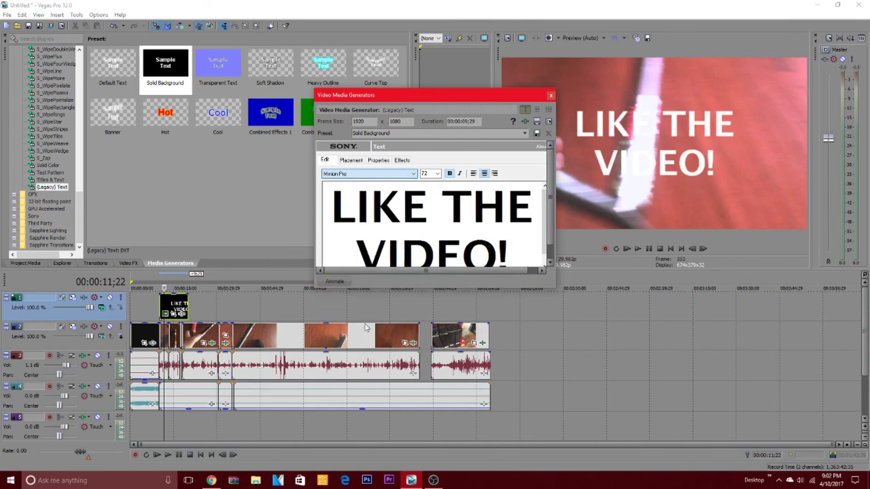
Step: Set the title text's font to Modern
left_click(385, 174)
scroll(379, 213, "down", 3)
left_click(375, 193)
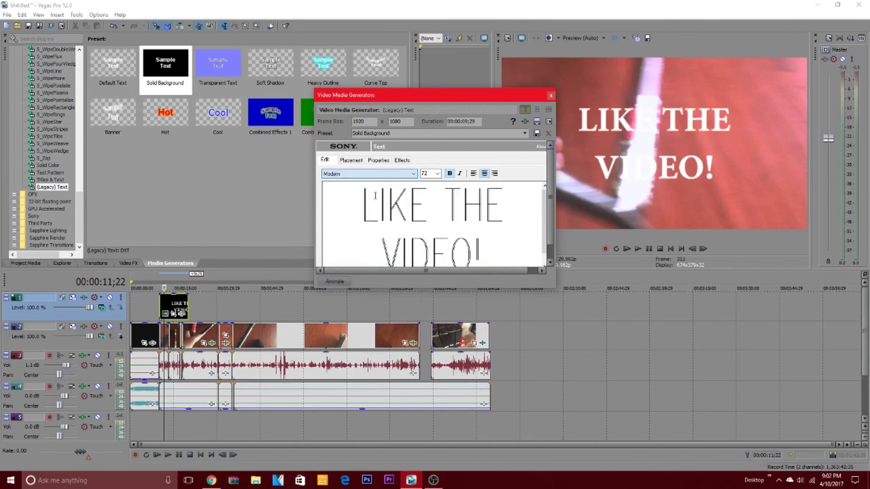
Step: Try a purple text color on the title (R 79, G 13, B 255)
left_click(356, 160)
left_click(377, 160)
left_click_drag(386, 209, 404, 214)
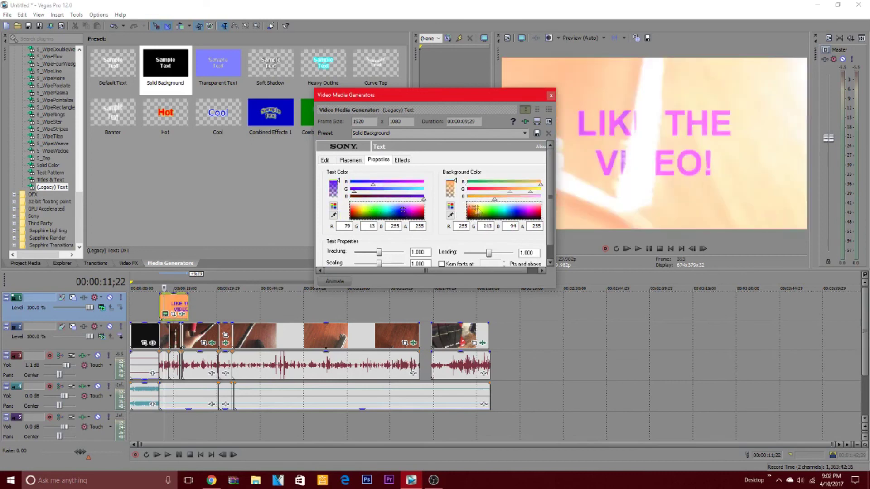
Step: Try several background colors for the title and return it to black (R 0, G 0, B 0)
left_click(465, 218)
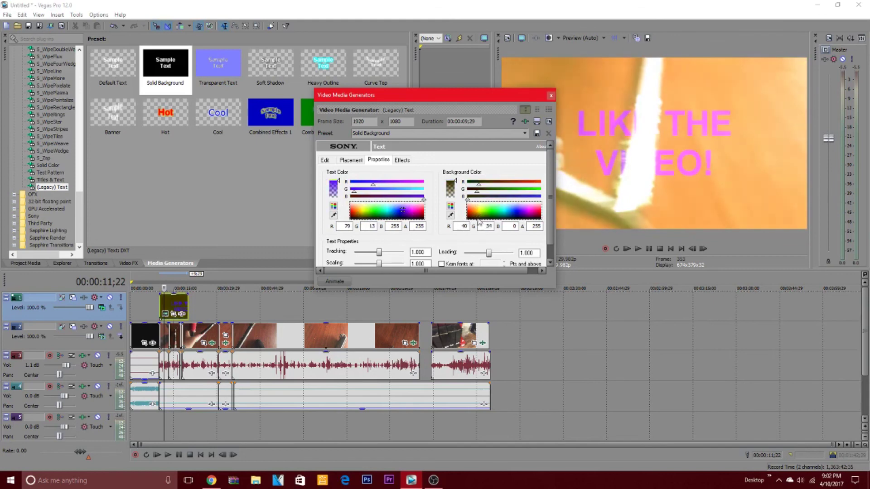
left_click(467, 205)
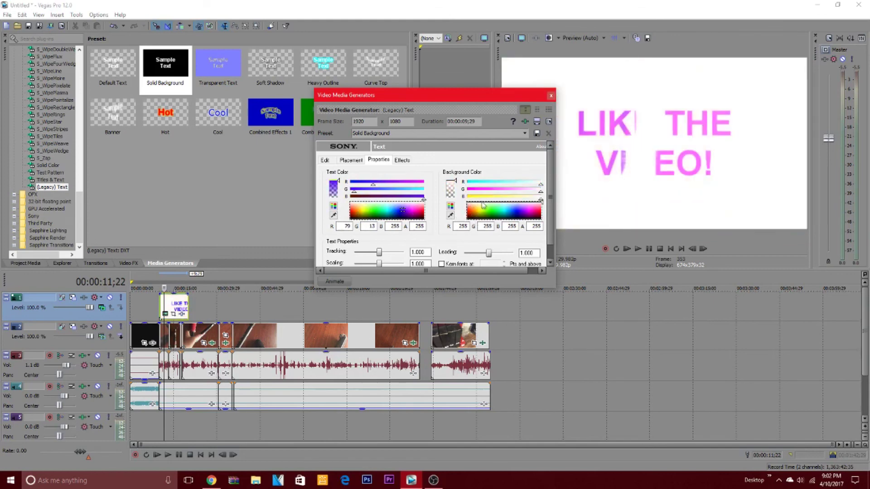
left_click_drag(483, 205, 485, 236)
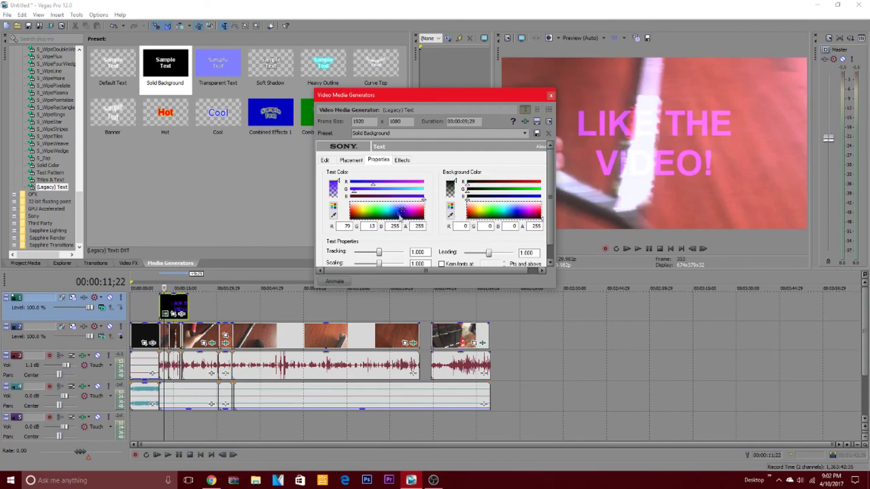
Step: Set the title text's tracking to about 1.29, scaling to 1.276 and leading to 0.981
scroll(400, 225, "down", 1)
left_click_drag(383, 238, 381, 248)
left_click_drag(486, 242, 491, 249)
scroll(443, 208, "up", 1)
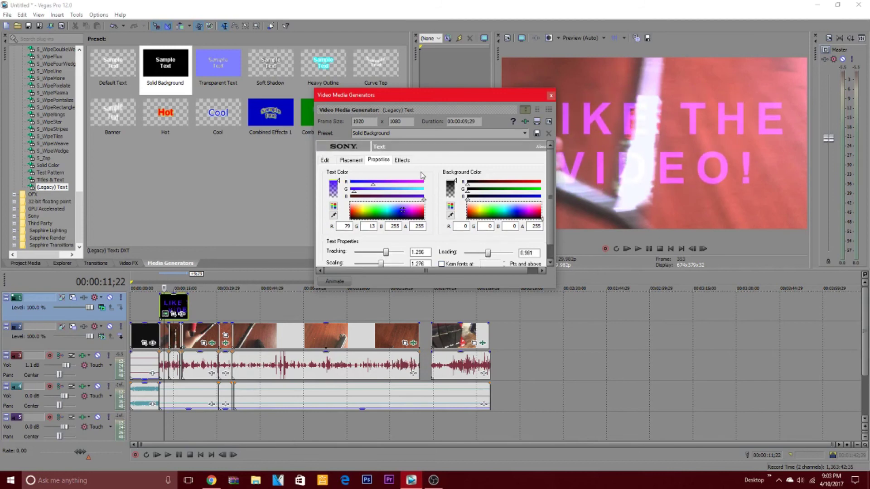
Step: Enable the title text's outline and color it purple (R 113, G 0, B 240)
left_click(402, 159)
mouse_move(357, 192)
left_mouse_down()
mouse_move(392, 194)
mouse_move(356, 193)
left_mouse_up()
left_click(418, 181)
left_click(473, 219)
left_click(484, 221)
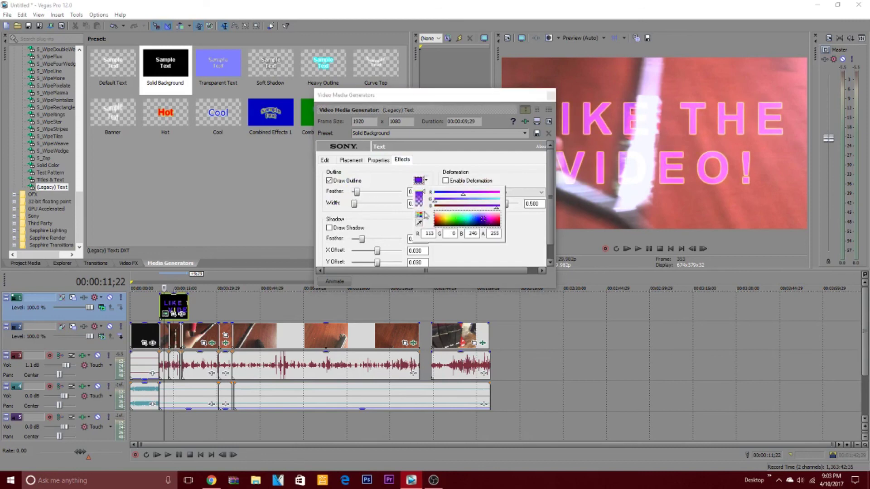
left_click(414, 213)
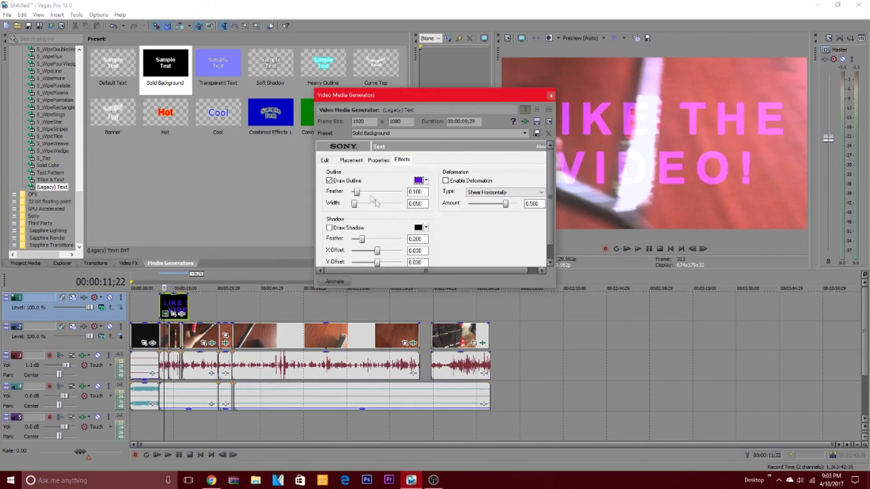
Step: Recolor the title's outline olive yellow, with its feather at 1.000 and width at 0.327
left_click_drag(360, 196, 398, 202)
left_click(418, 181)
left_click(446, 222)
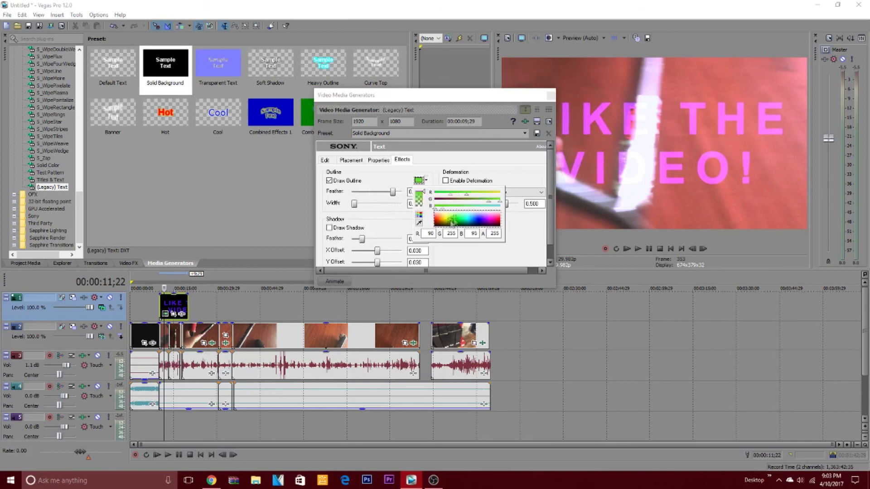
left_click(432, 250)
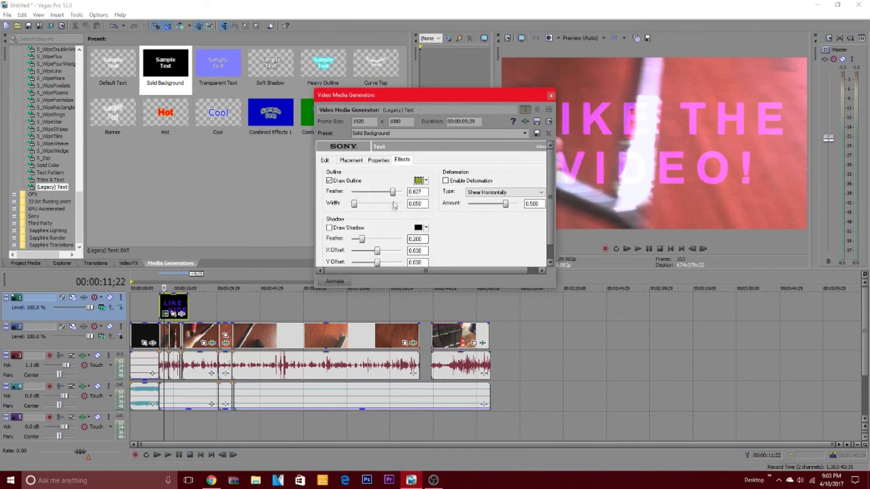
mouse_move(393, 195)
left_mouse_down()
mouse_move(380, 199)
mouse_move(406, 201)
left_mouse_up()
mouse_move(355, 204)
left_mouse_down()
mouse_move(396, 205)
mouse_move(370, 205)
left_mouse_up()
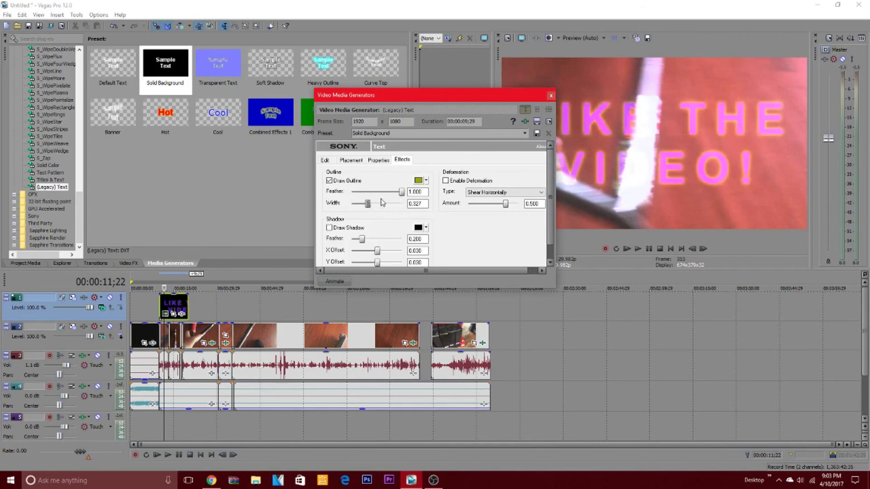
Step: Set the title's text color to yellow (R 161, G 154, B 0) and enable a shadow with a 0.100 feather
left_click(378, 161)
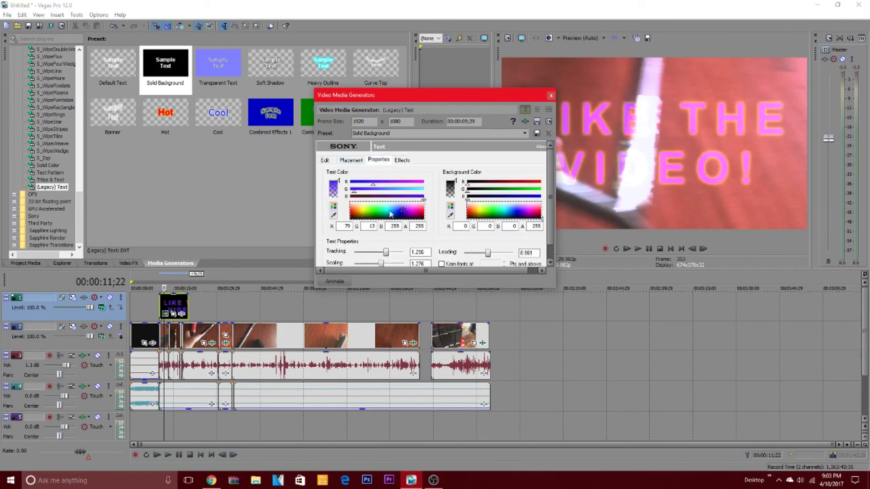
left_click_drag(378, 216, 366, 217)
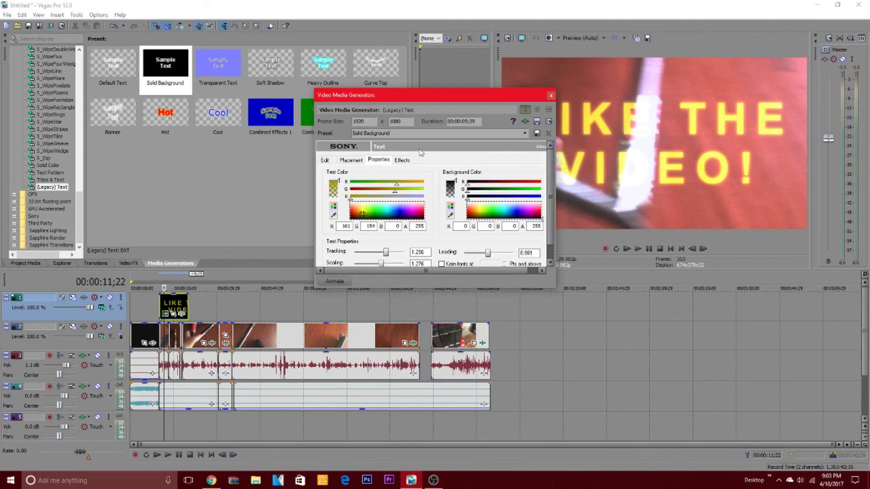
left_click(401, 160)
left_click(493, 194)
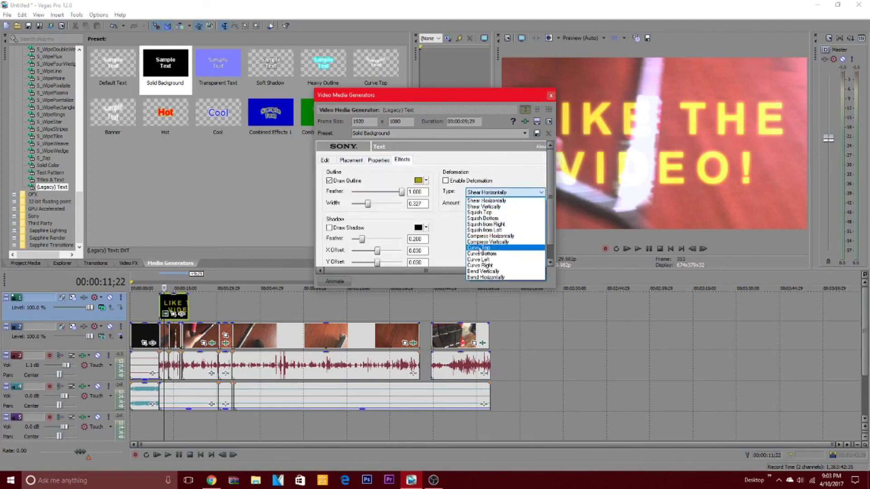
left_click(487, 192)
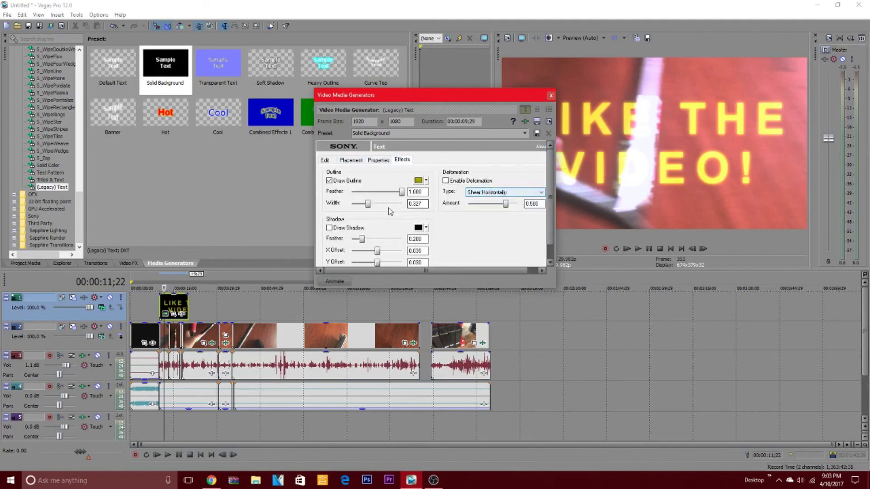
left_click(358, 239)
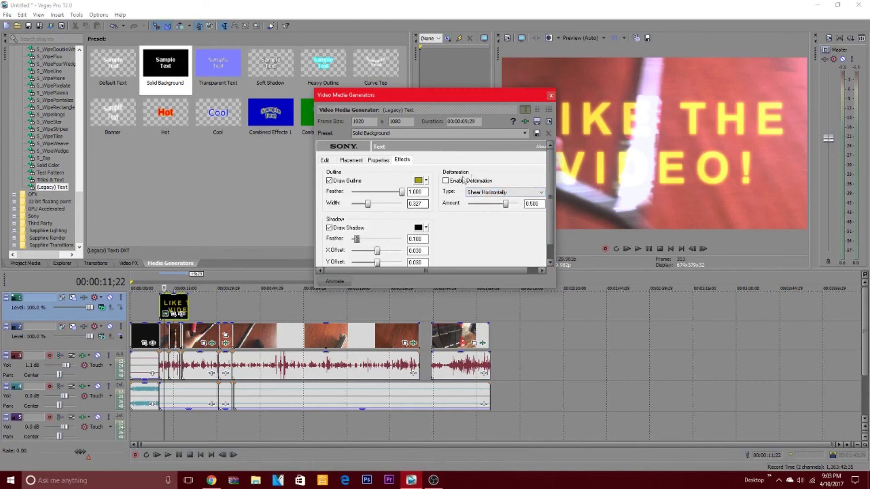
left_click(551, 96)
Step: Shorten the title event to end at about 13 seconds and preview it from 00:00:10;01
left_click_drag(188, 317, 169, 323)
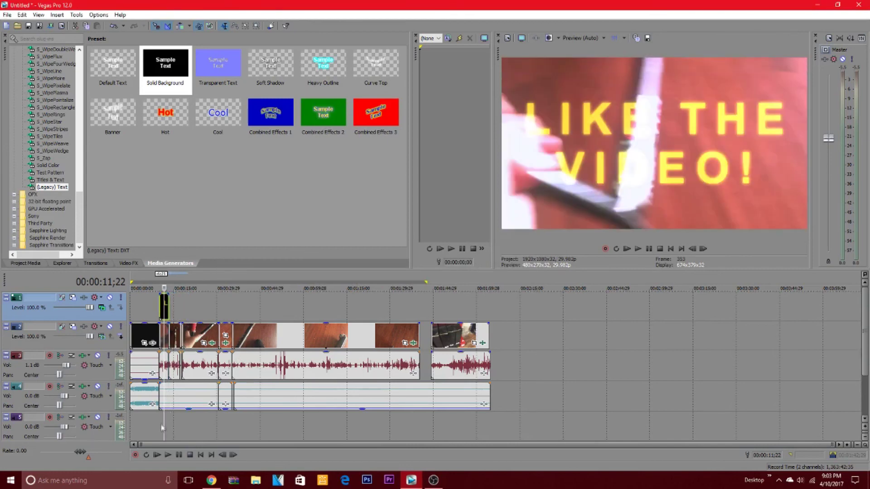
left_click(162, 429)
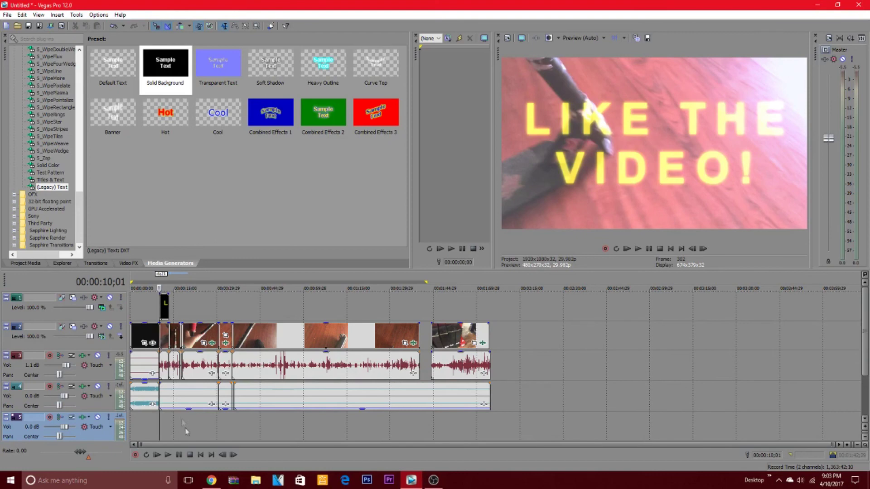
key("space")
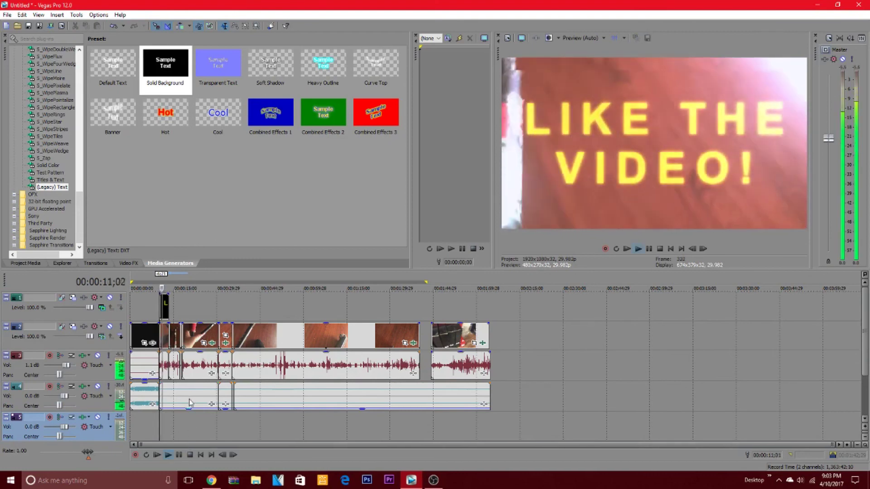
key("space")
Step: Try extending the title event to about 00:00:27;27 and play it back
left_click_drag(169, 311, 208, 320)
key("space")
key("space")
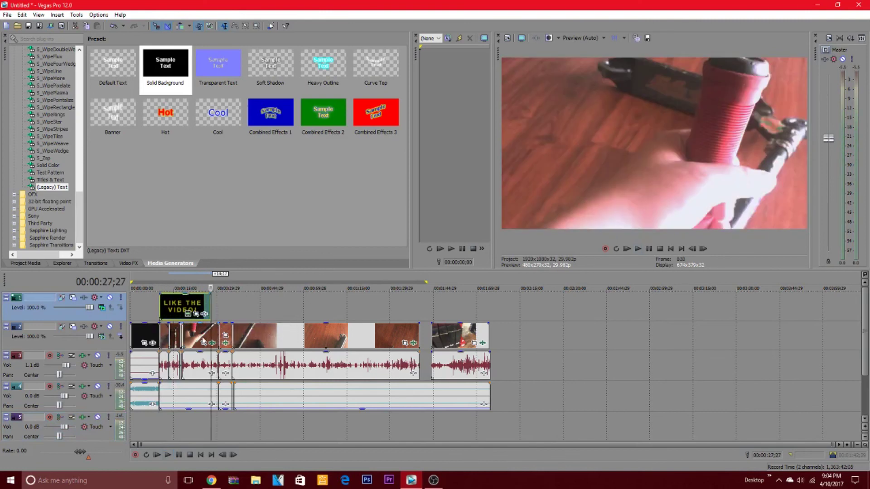
left_click(179, 306)
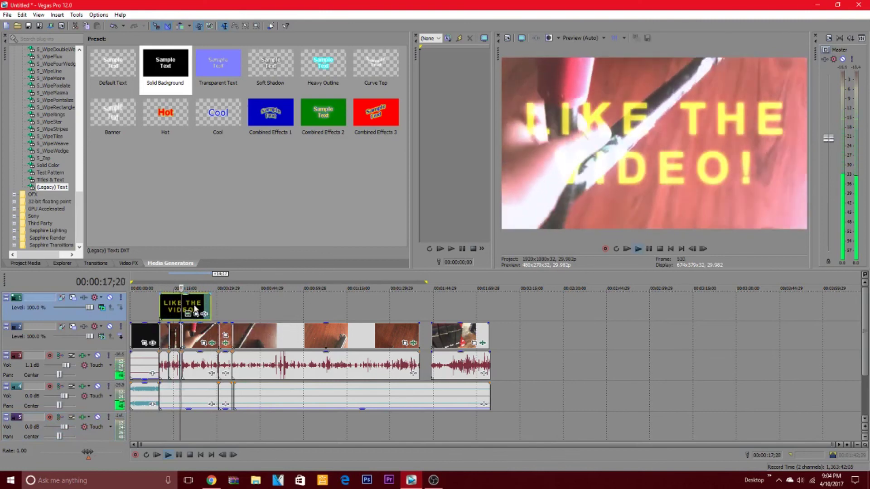
Step: Trim the title event back to the clip edge at about 13 seconds and preview it
left_click_drag(210, 303, 171, 303)
left_click(163, 310)
key("space")
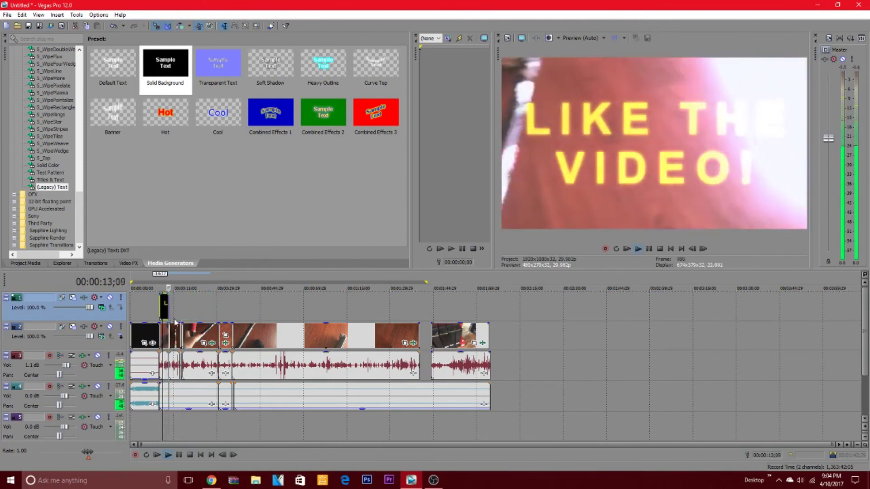
key("space")
Step: Review the scooter footage between about 00:00:30 and 00:00:50 by playing and pausing it
left_click(218, 423)
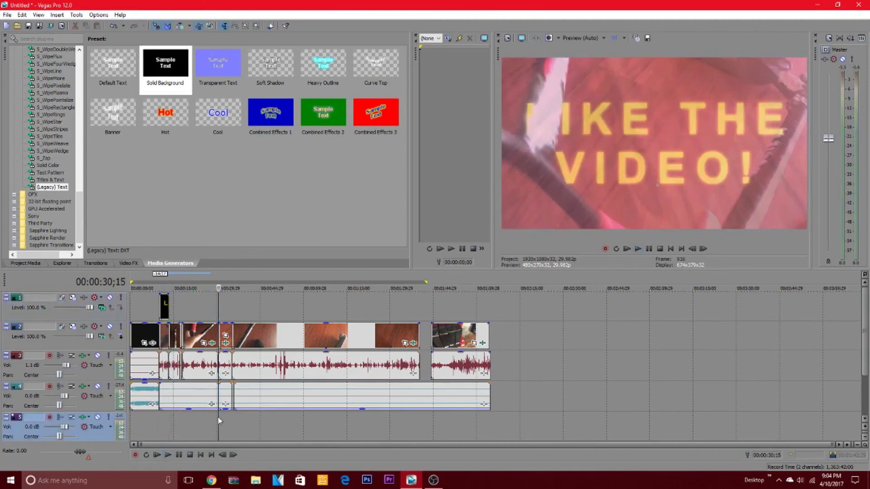
left_click(247, 422)
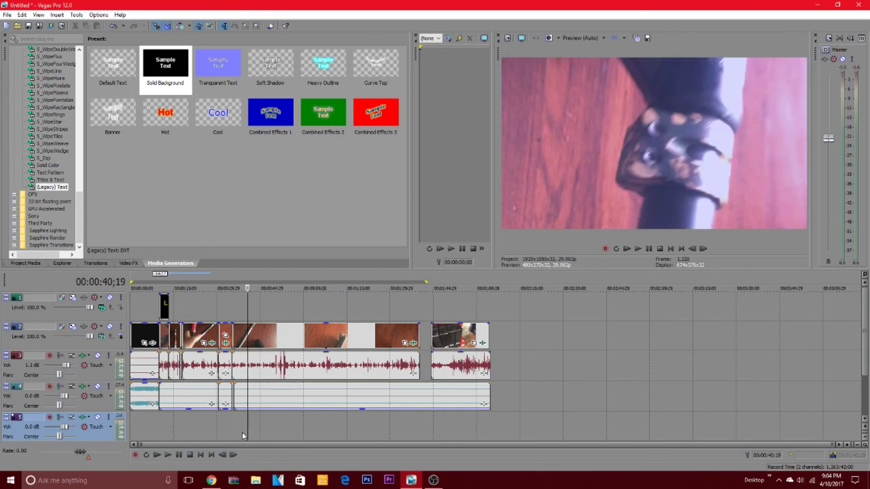
left_click(241, 431)
key("space")
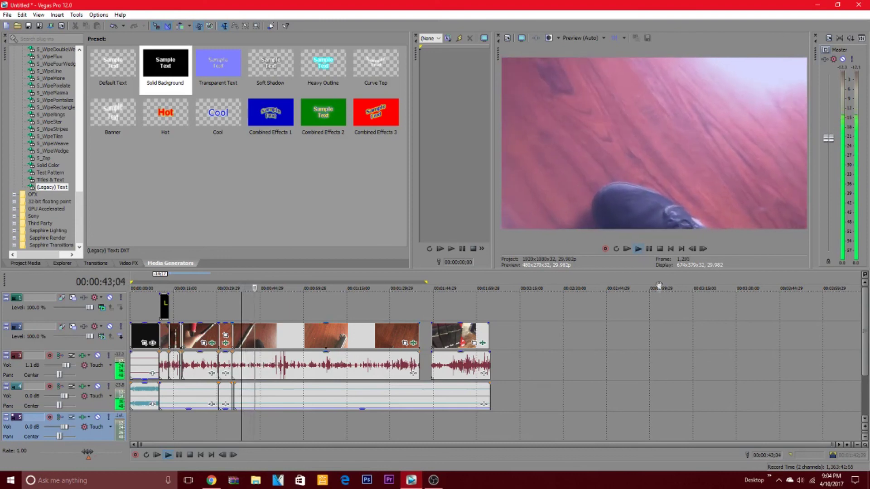
left_click(648, 249)
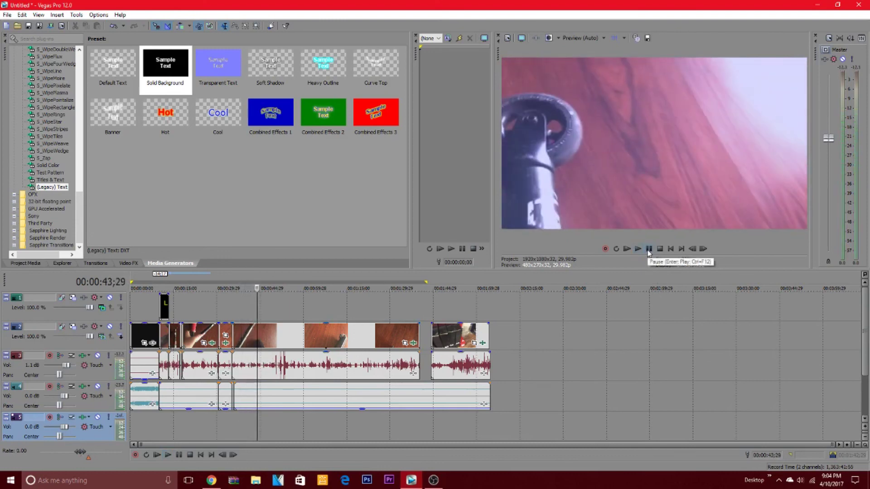
left_click(647, 249)
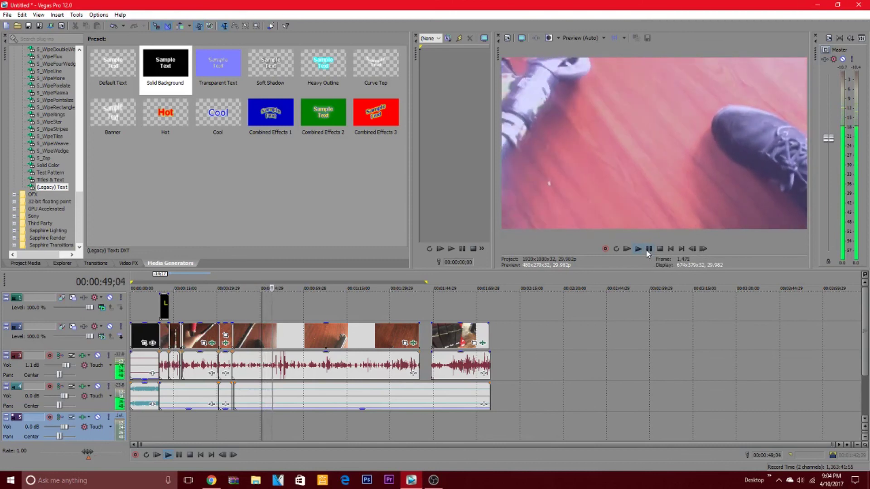
left_click(647, 251)
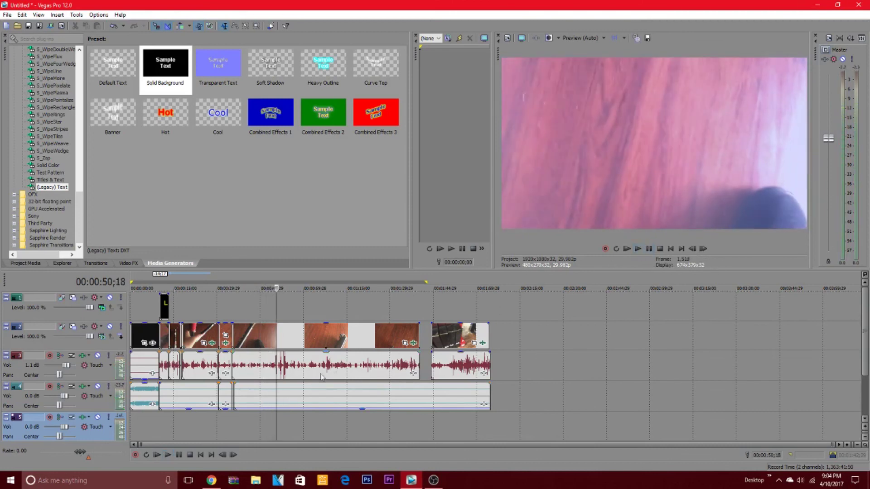
Step: Check the Color Curves effect applied to the long scooter clip and leave its settings as they are
left_click(413, 343)
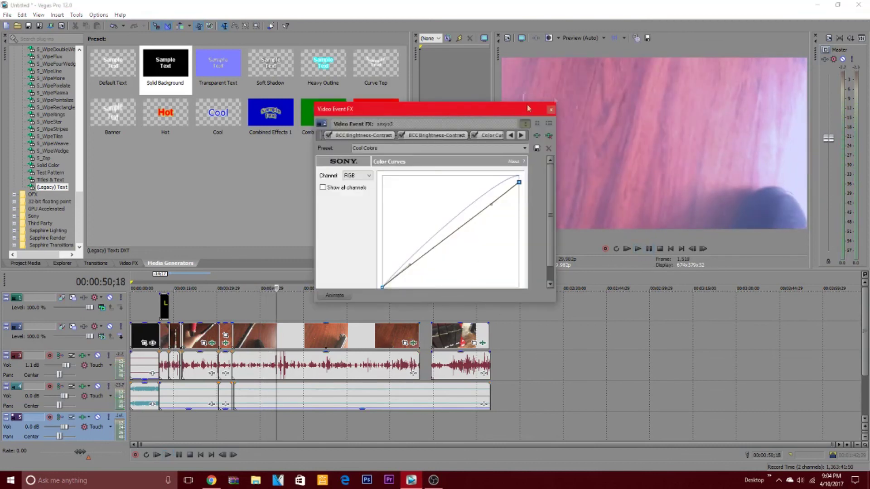
left_click(551, 110)
left_click(411, 334)
Step: Play the project from the beginning to review the intro
key("Home")
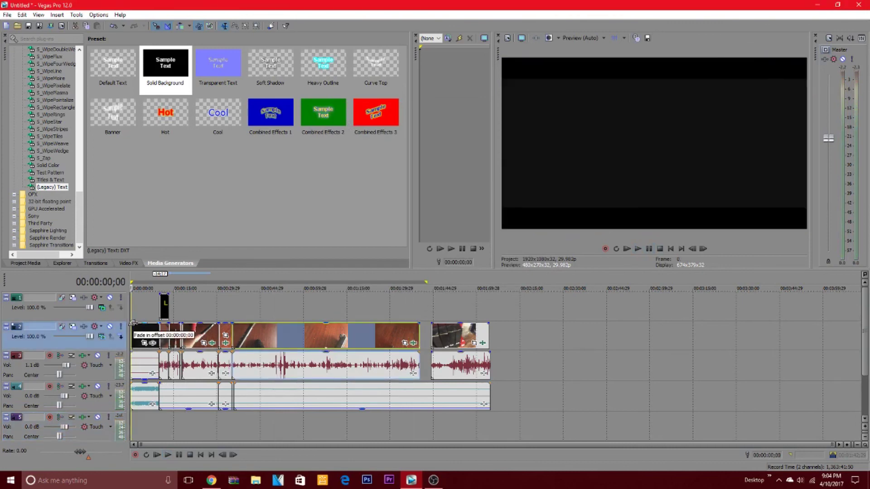
key("space")
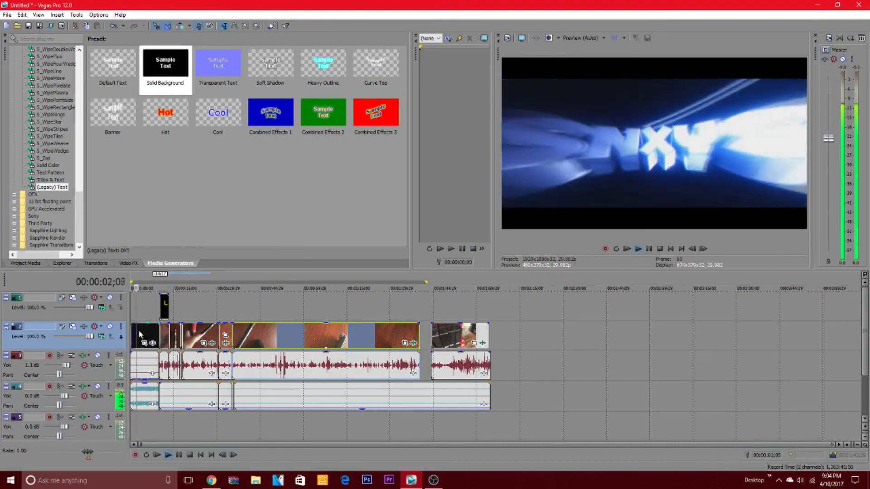
key("space")
key("space")
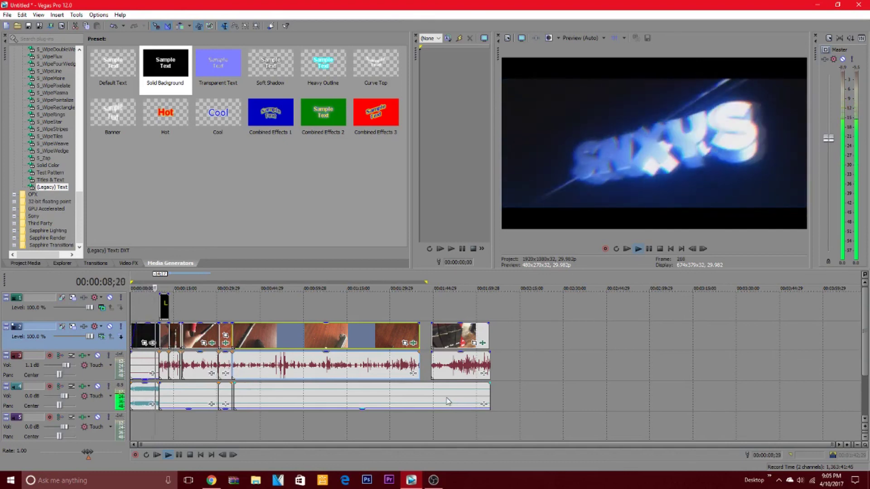
key("space")
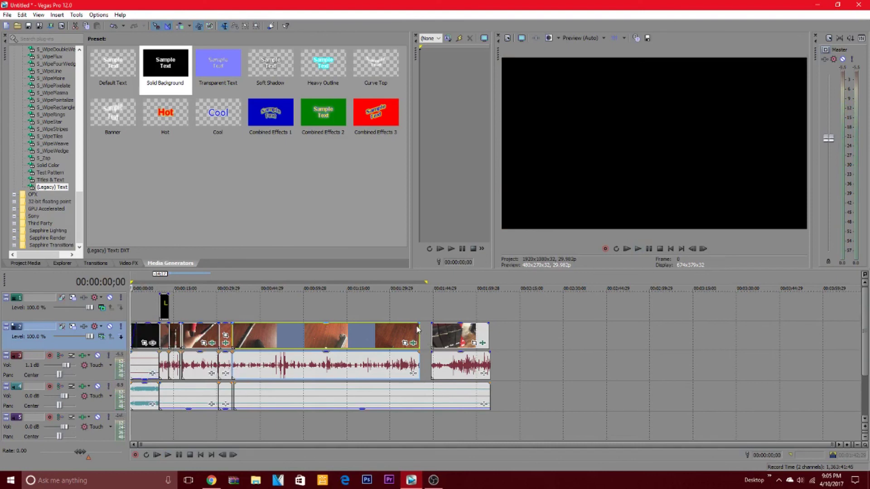
Step: Play the scooter footage from 00:00:32;00 to review the picture and audio
mouse_move(419, 323)
left_mouse_down()
mouse_move(383, 332)
mouse_move(420, 323)
left_mouse_up()
left_click(352, 363)
scroll(344, 367, "down", 1)
key("space")
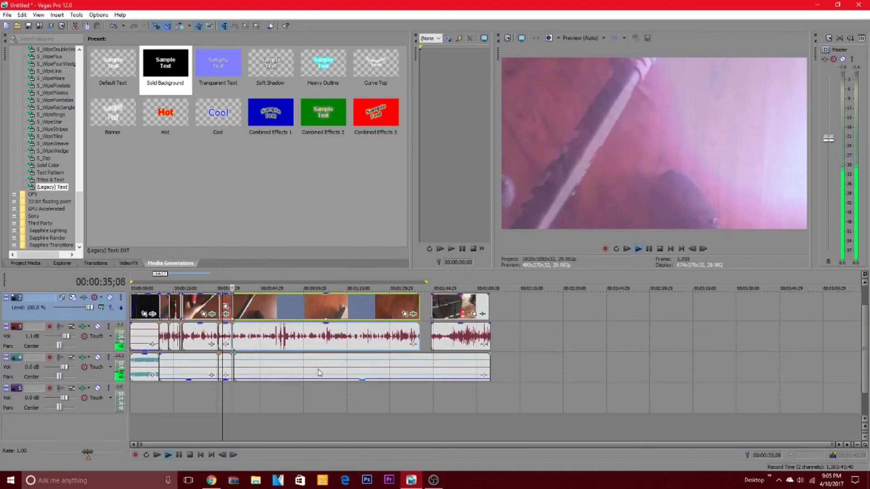
key("space")
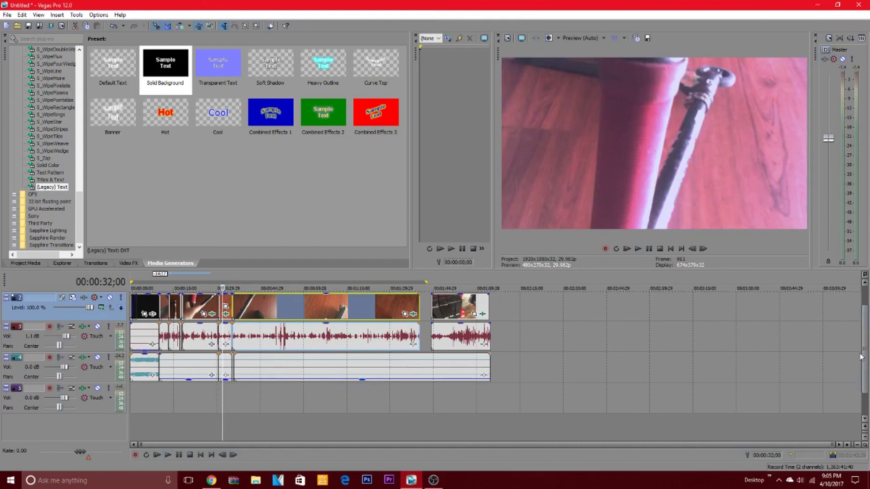
Step: Place the playhead inside the long scooter clip at 00:00:47;11
left_click_drag(165, 70, 164, 306)
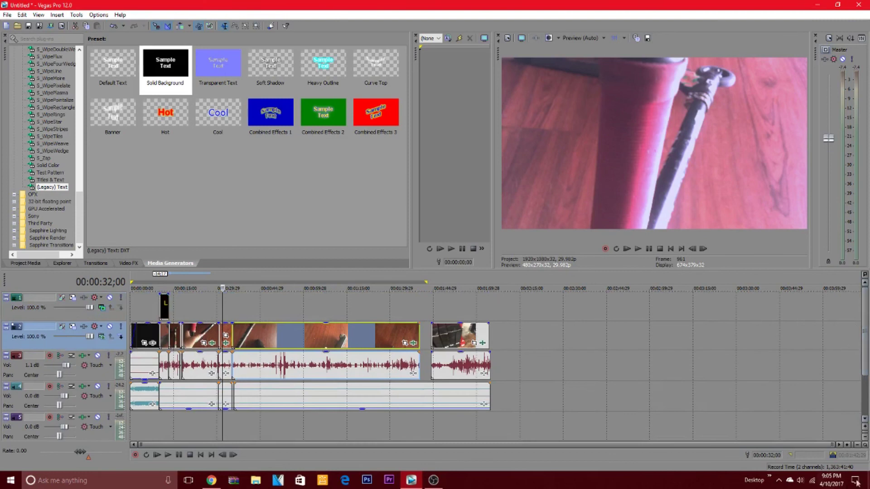
left_click(286, 346)
left_click(278, 341)
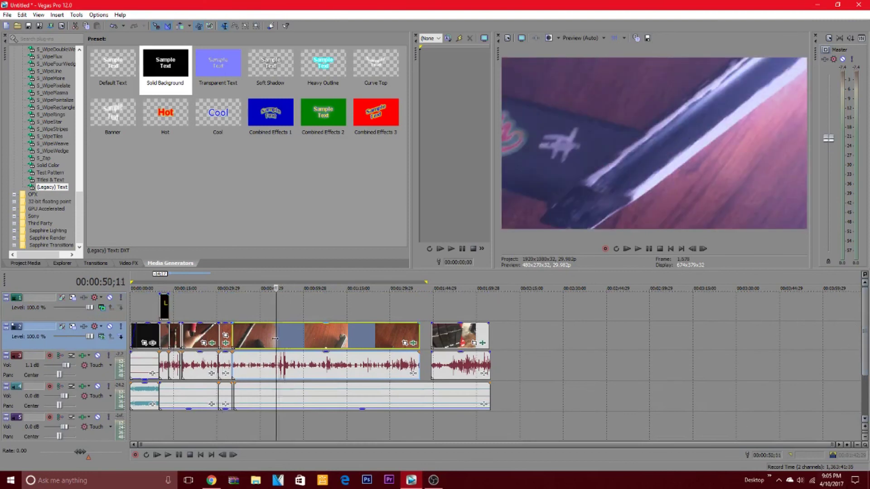
left_click(267, 341)
Step: Browse the BCC video effects and their presets for one that could suit the scooter footage
left_click(64, 181)
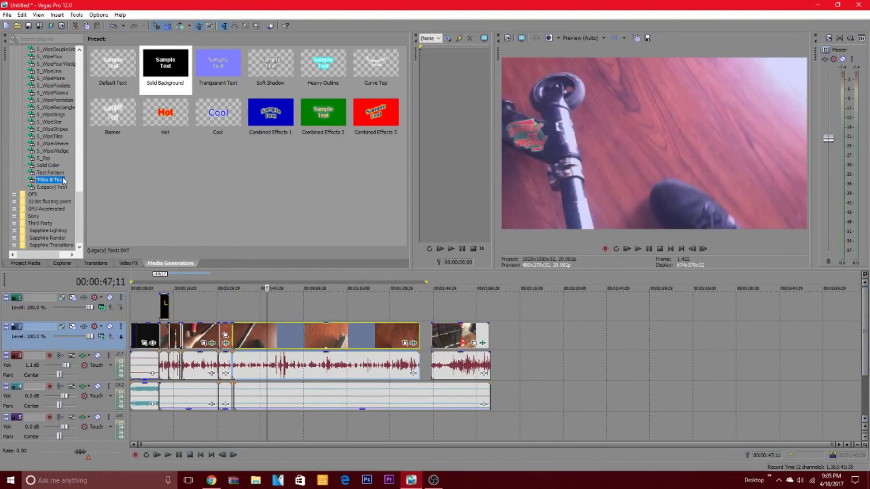
left_click(121, 262)
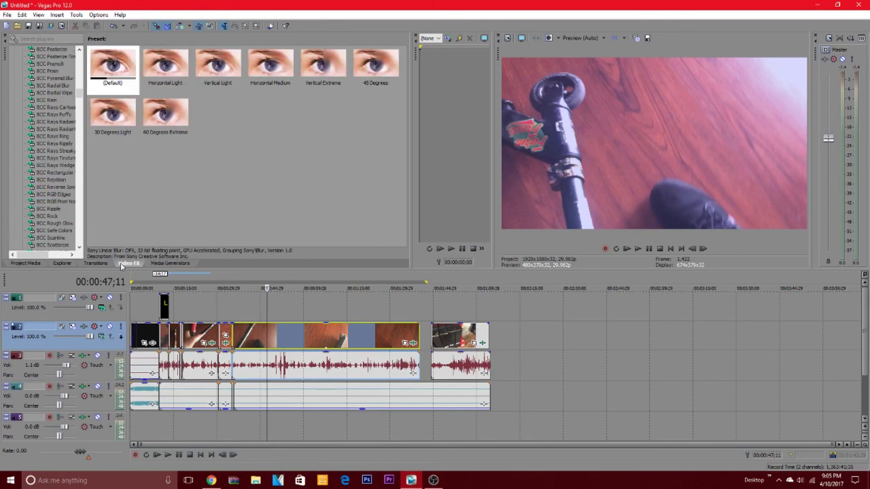
left_click(45, 166)
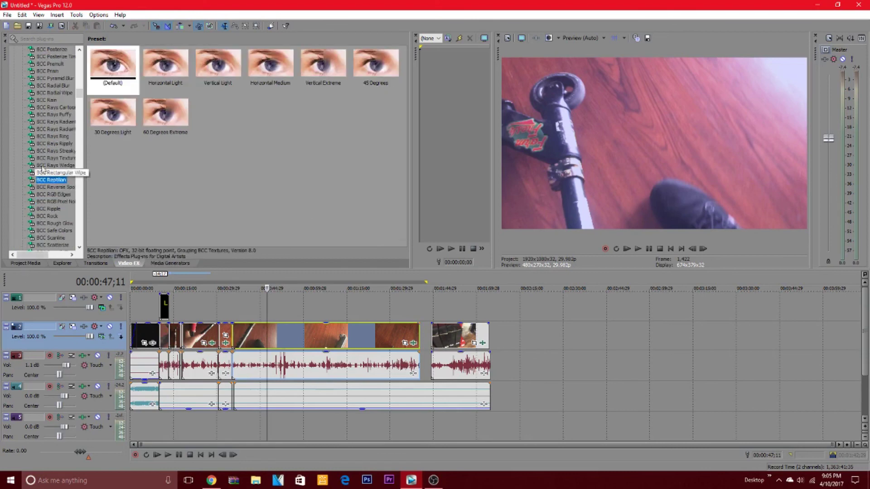
left_click(42, 158)
scroll(53, 130, "up", 8)
scroll(55, 129, "up", 7)
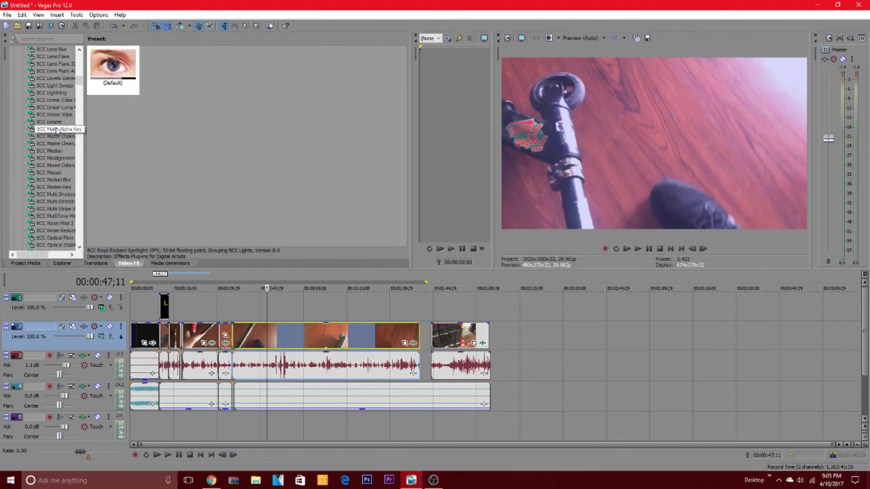
left_click(52, 100)
left_click(52, 86)
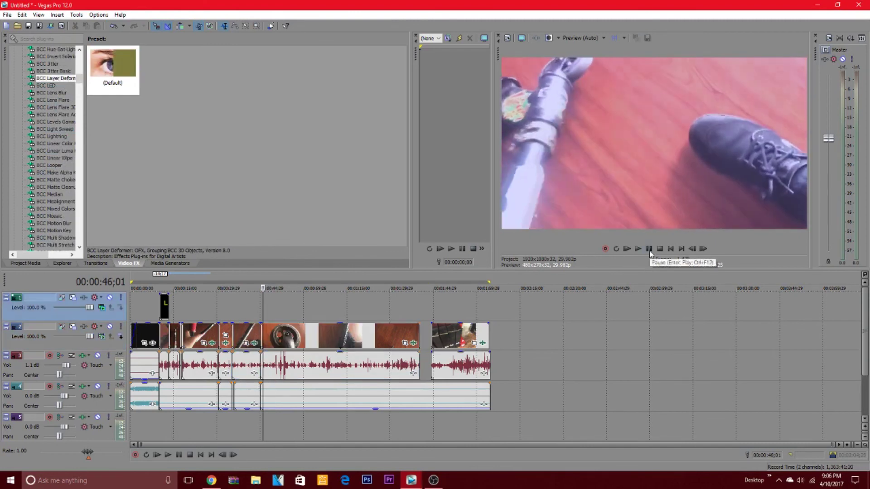
Step: Play and step through the scooter footage around 00:00:46 to examine where it should be cut
left_click(649, 249)
left_click(692, 249)
left_click(692, 249)
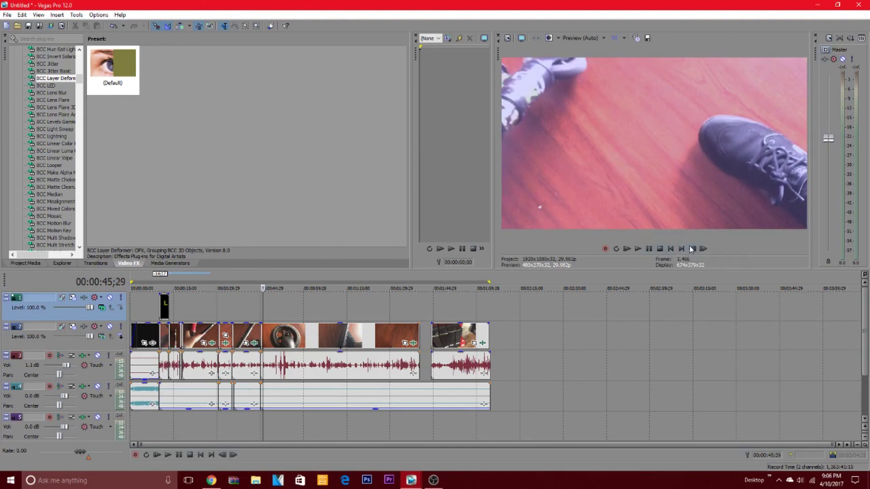
key("space")
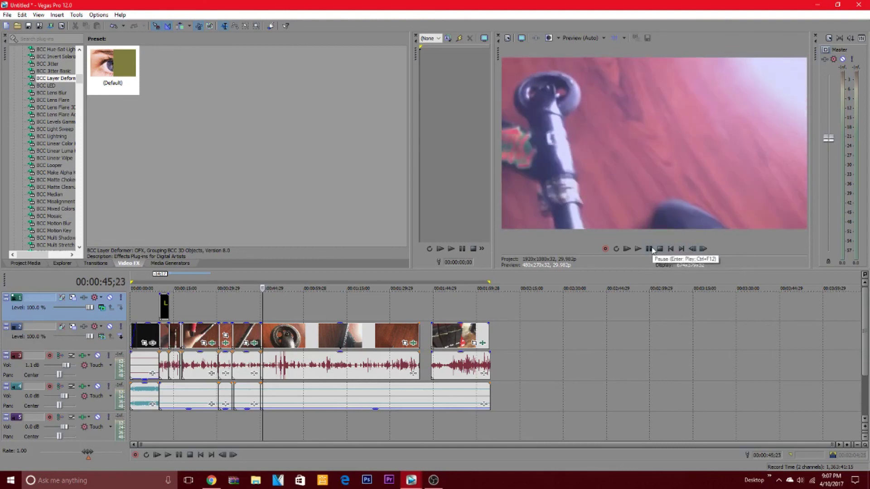
key("space")
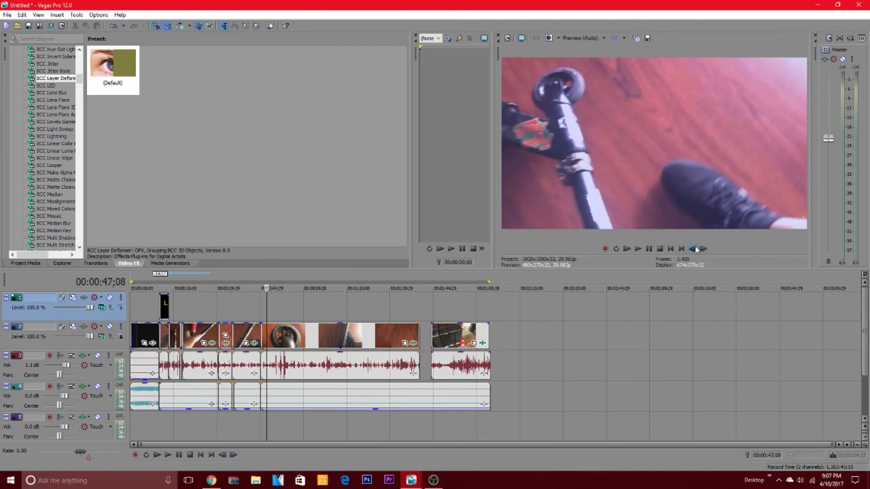
Step: Split the scooter footage at 00:00:46;25 and delete the short piece that starts at 00:00:45;05
left_click(694, 249)
left_click(693, 249)
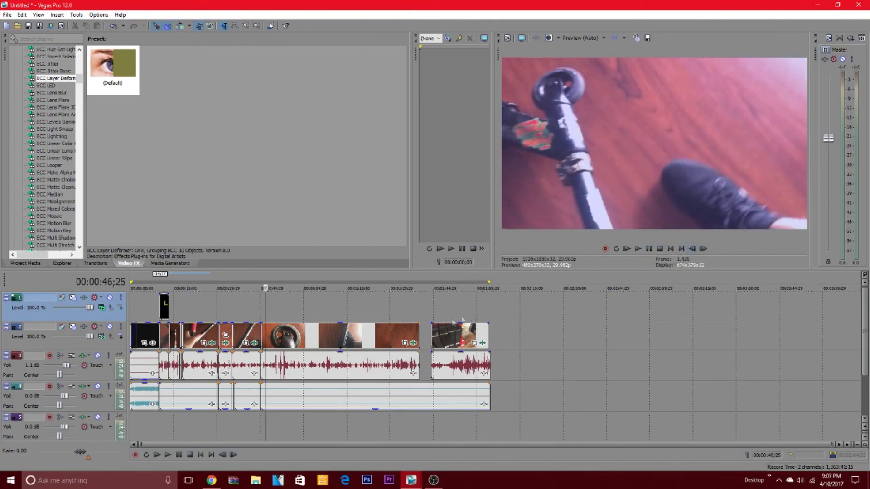
left_click(261, 336)
right_click(264, 342)
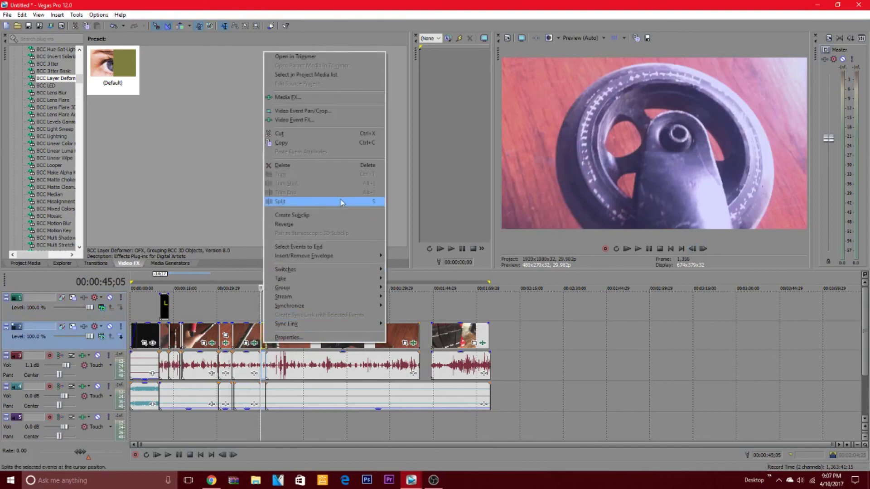
left_click(336, 165)
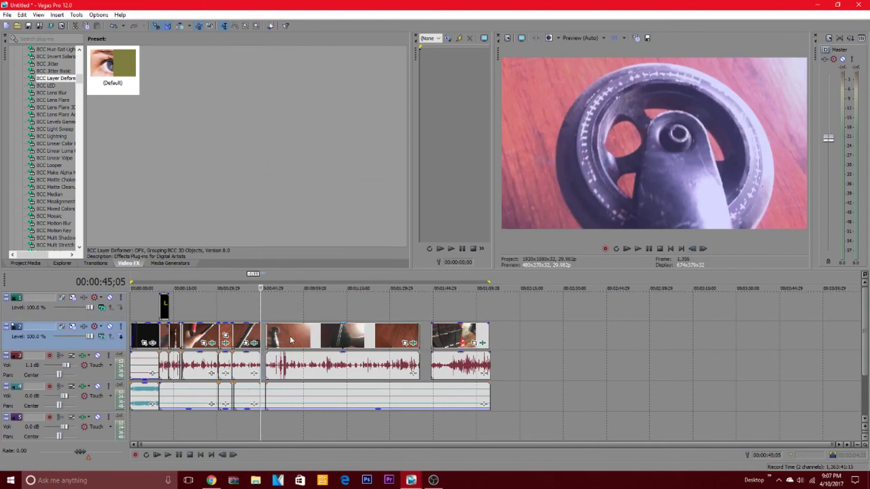
Step: Move the long scooter clip back to 00:00:45;05 to close the gap, and play across the join
left_click_drag(289, 335, 282, 336)
key("space")
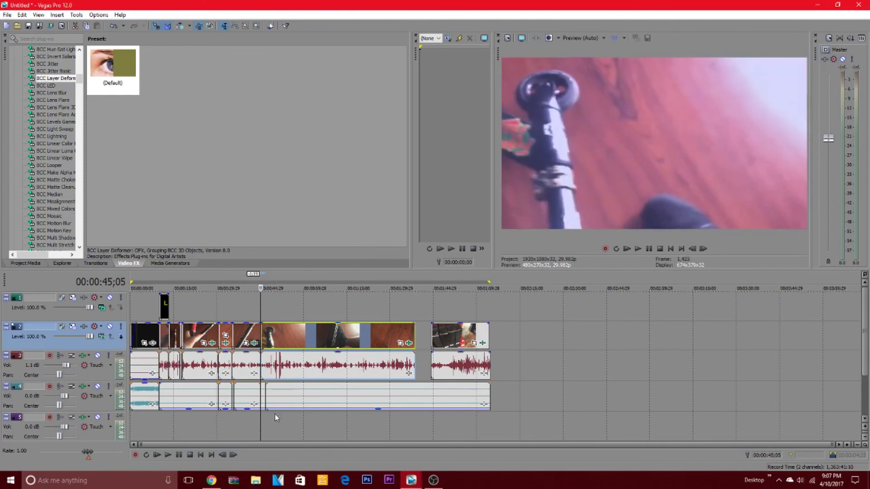
key("space")
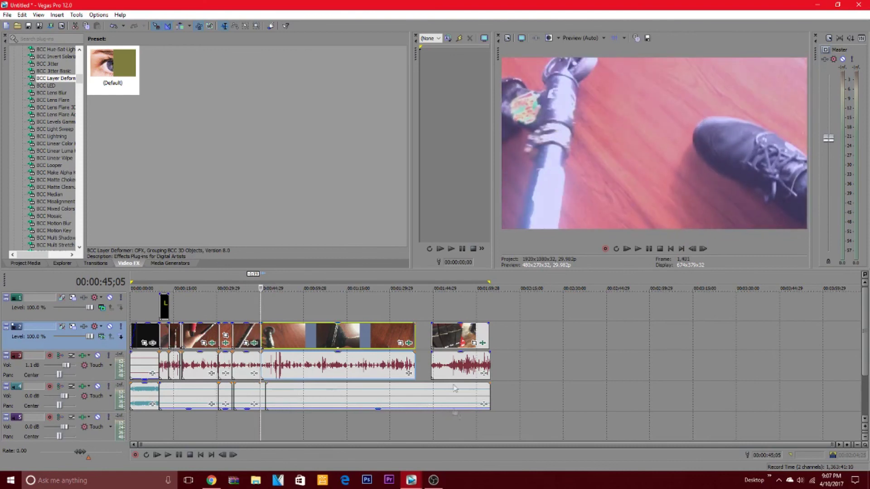
Step: Move the last clip back against the end of the long scooter clip and review it from 00:01:38;21
left_click(447, 345)
left_click_drag(428, 343, 426, 349)
left_click(410, 427)
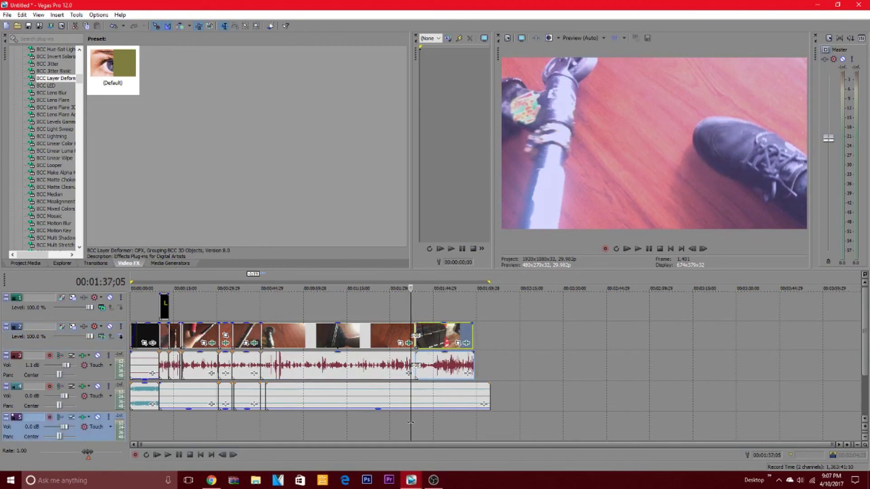
left_click(415, 415)
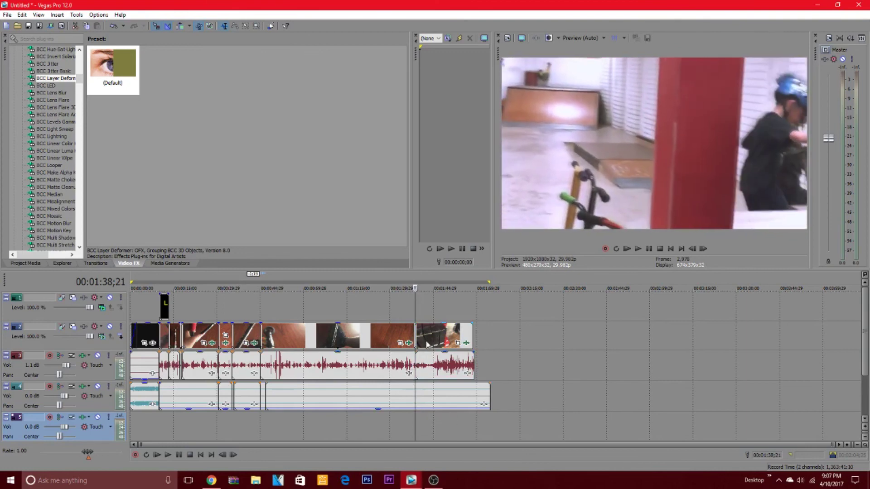
Step: With the last clip selected, look through the video effects and find the Brightness and Contrast presets
left_click(426, 344)
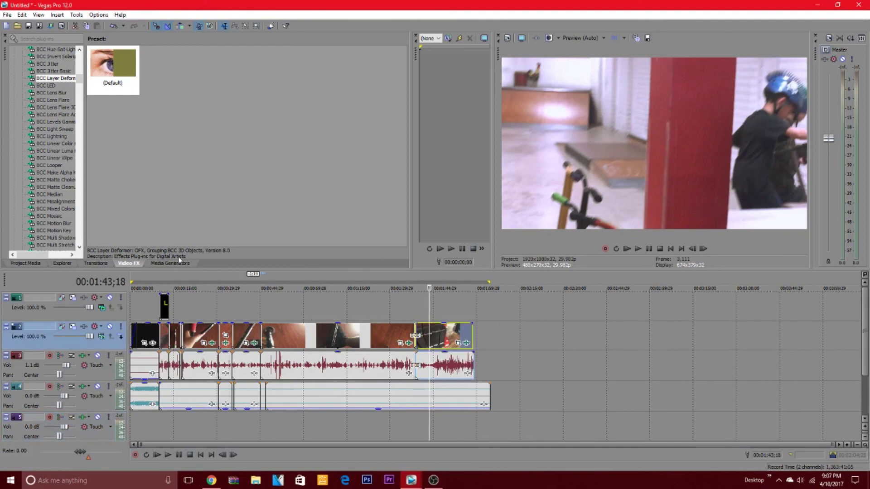
left_click(154, 264)
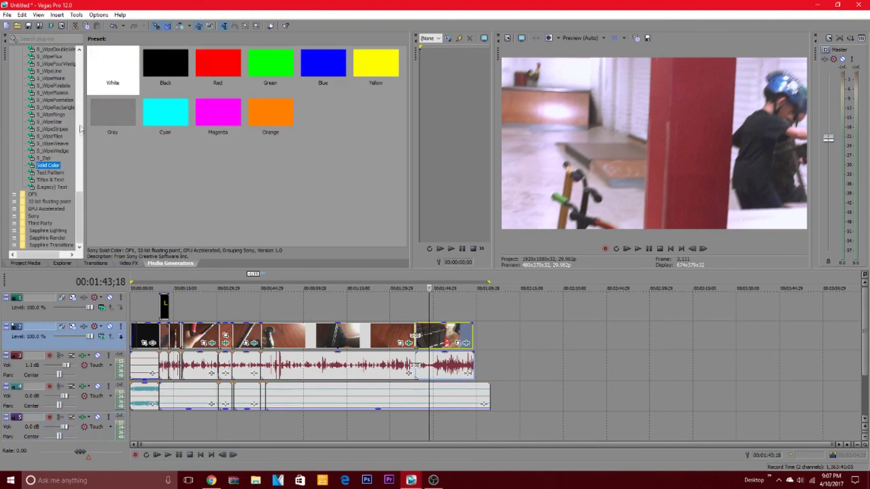
scroll(50, 206, "up", 6)
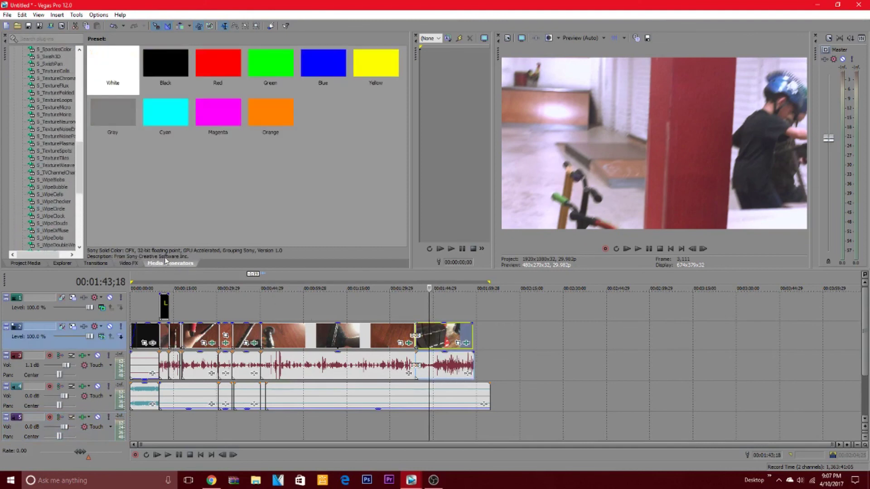
left_click(129, 264)
scroll(56, 217, "up", 5)
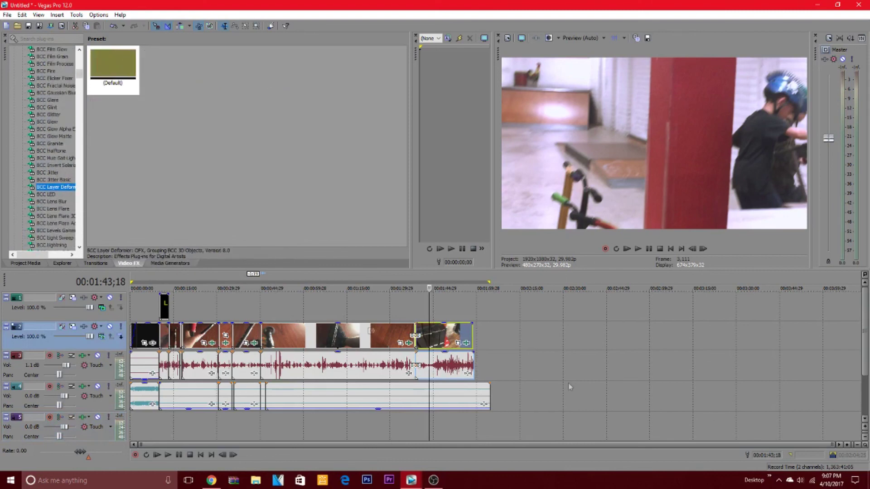
scroll(57, 237, "up", 15)
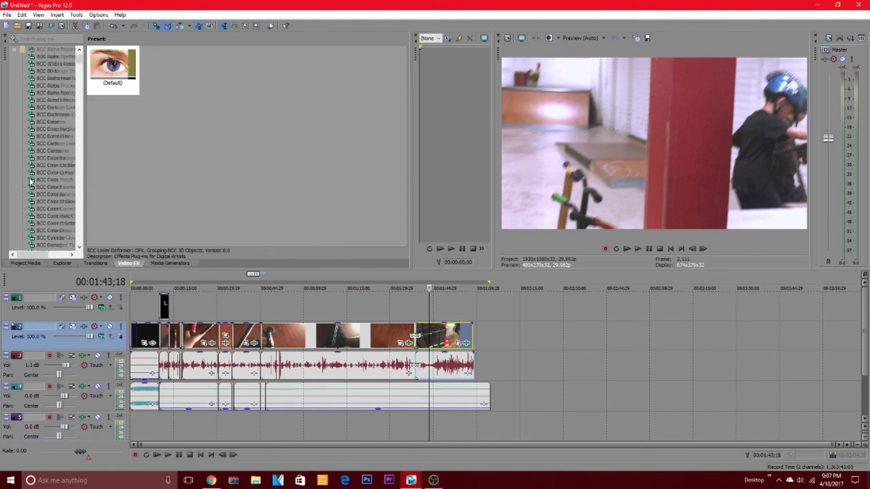
scroll(31, 180, "down", 20)
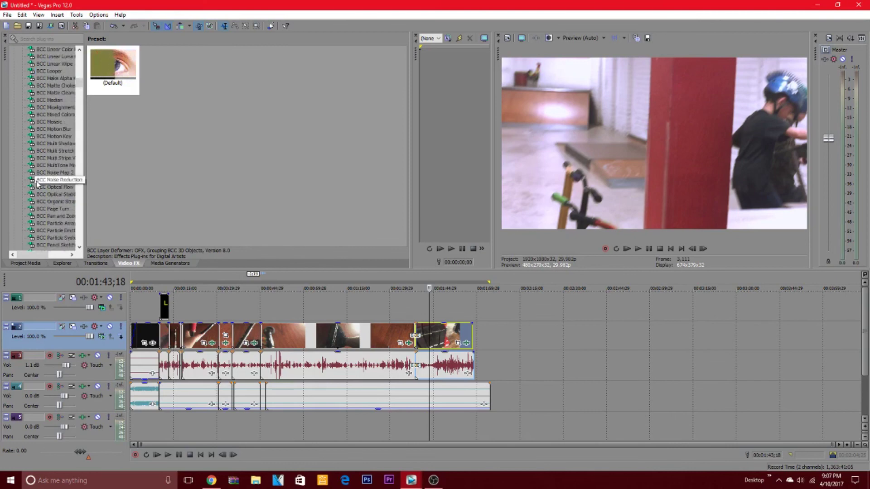
scroll(36, 181, "down", 15)
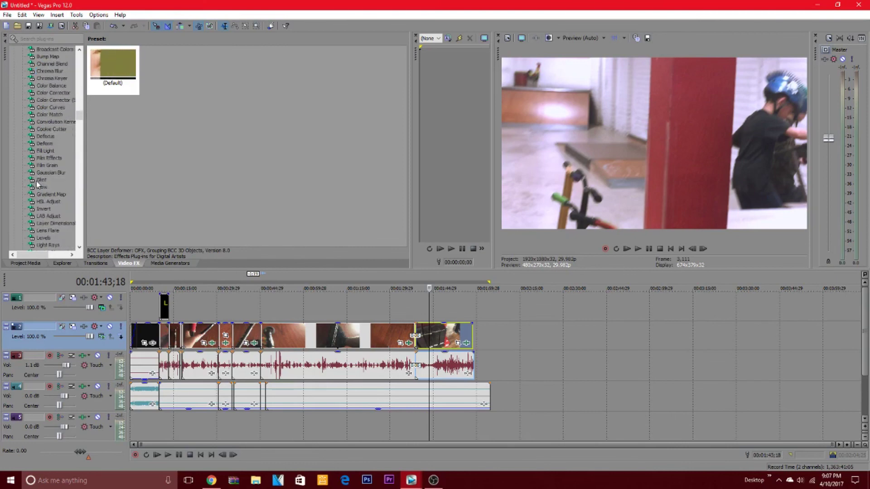
left_click(51, 180)
left_click(54, 137)
left_click(52, 129)
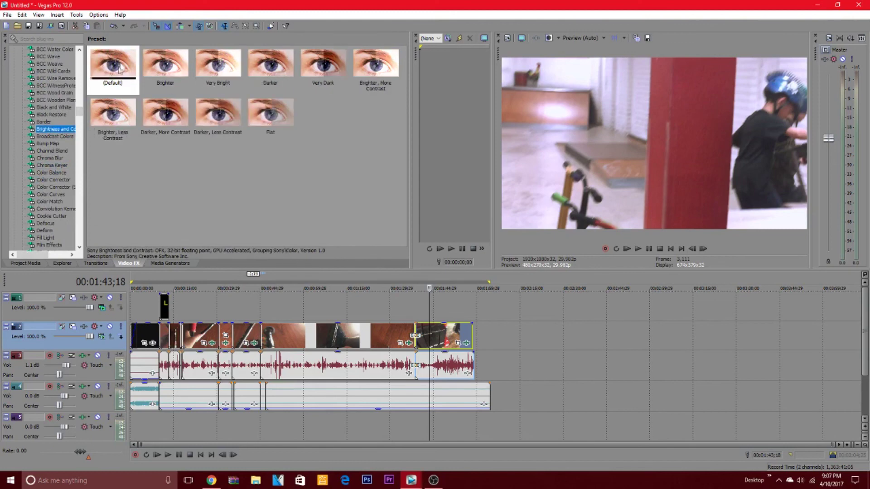
Step: Apply the default Brightness and Contrast effect to the last clip with Brightness set to 0.320
left_click_drag(122, 67, 213, 222)
left_click_drag(456, 343, 455, 336)
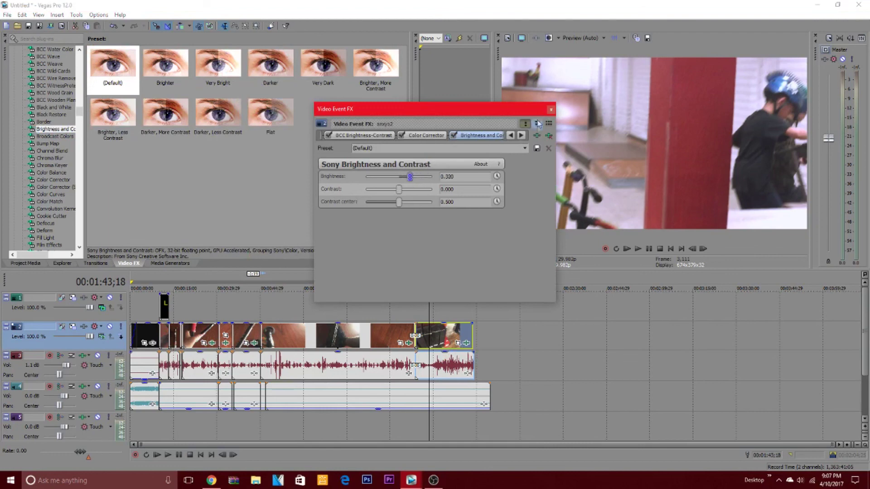
left_click(550, 110)
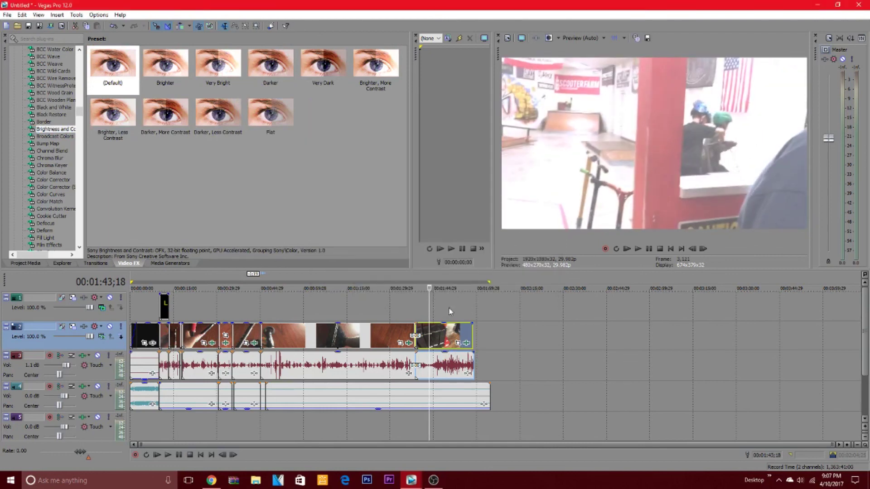
Step: Set the last clip's Brightness to 0.048, play it back and return the playhead to 00:01:38;21
left_click(466, 344)
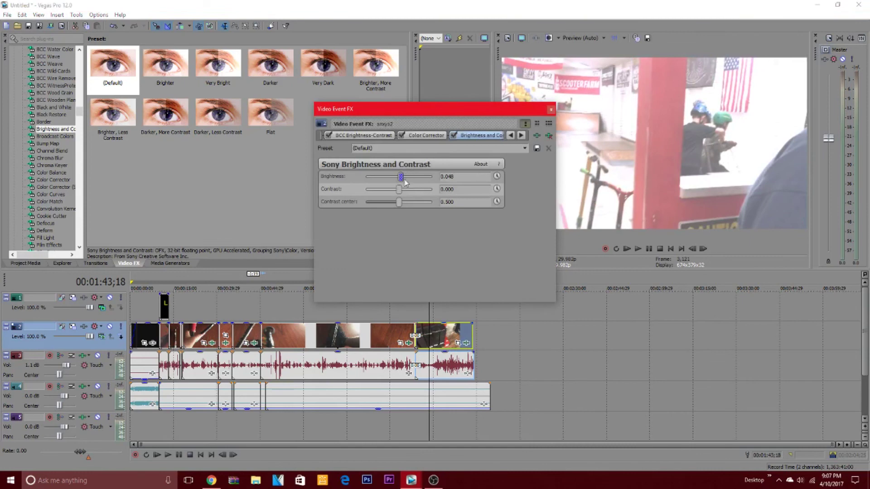
left_click(551, 110)
key("space")
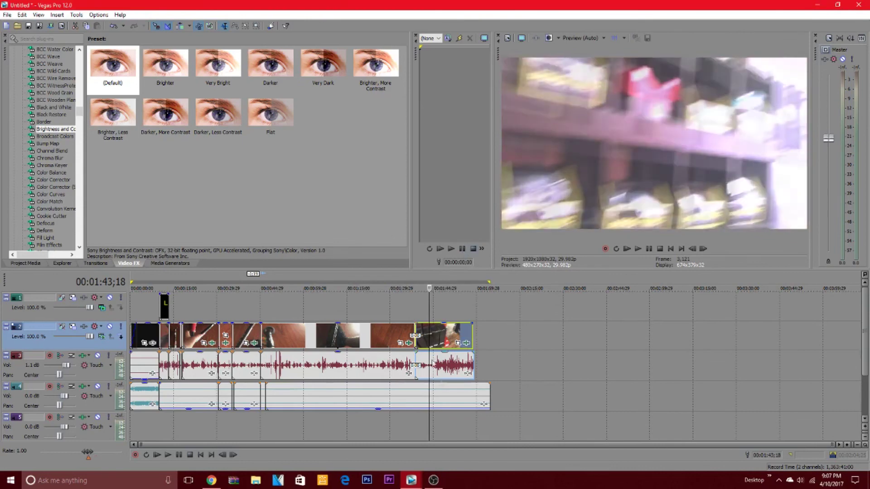
left_click_drag(429, 434, 414, 433)
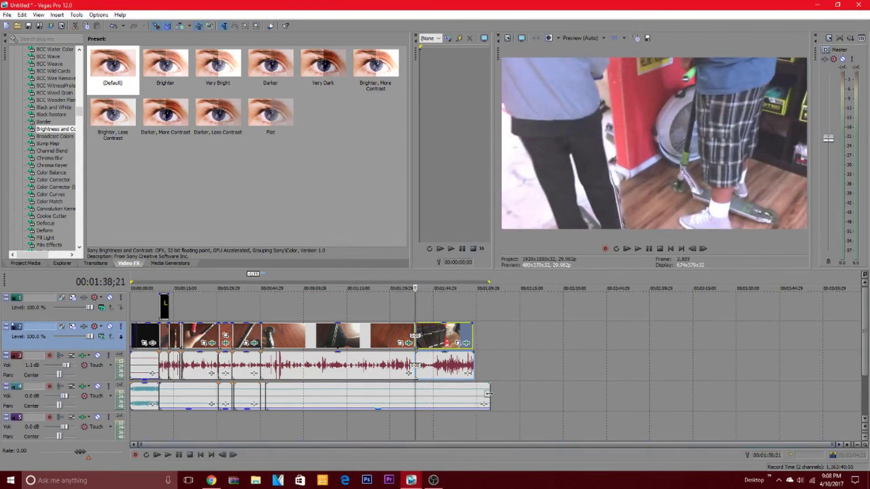
Step: Trim the end of the last music clip to line up with the end of the video
left_click(480, 401)
left_click_drag(476, 399, 470, 386)
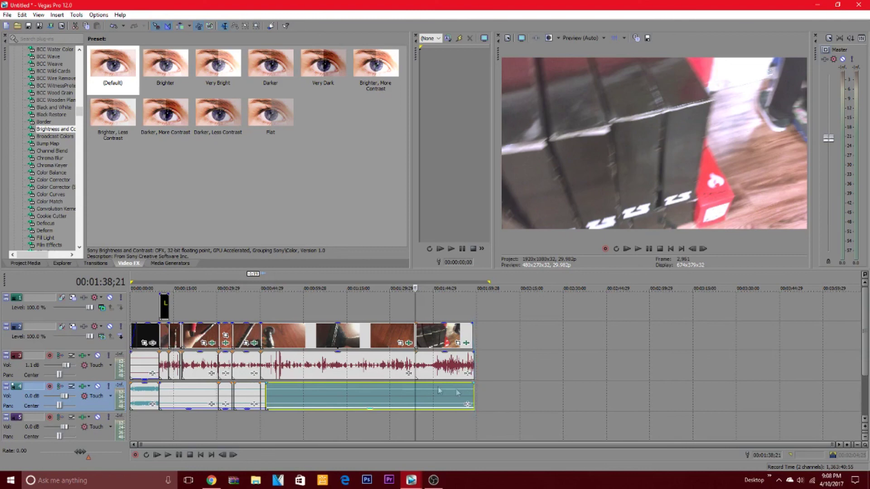
left_click_drag(130, 382, 96, 394)
left_click_drag(413, 392, 207, 401)
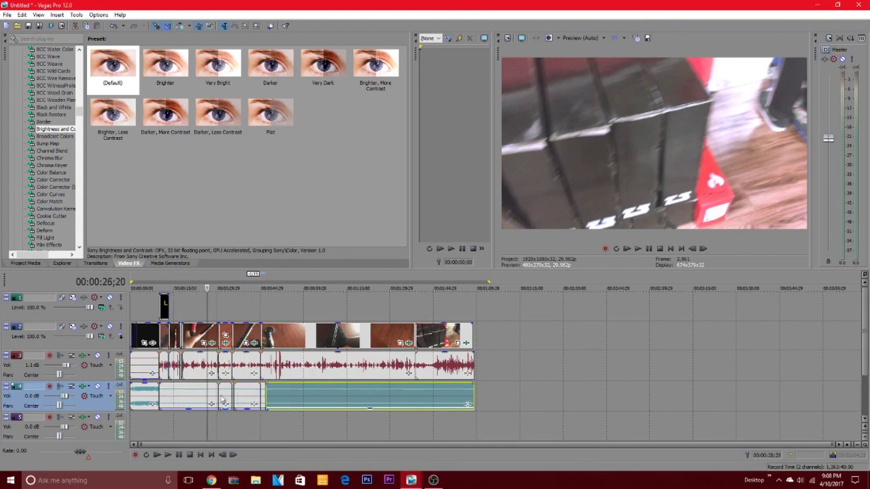
left_click(302, 402)
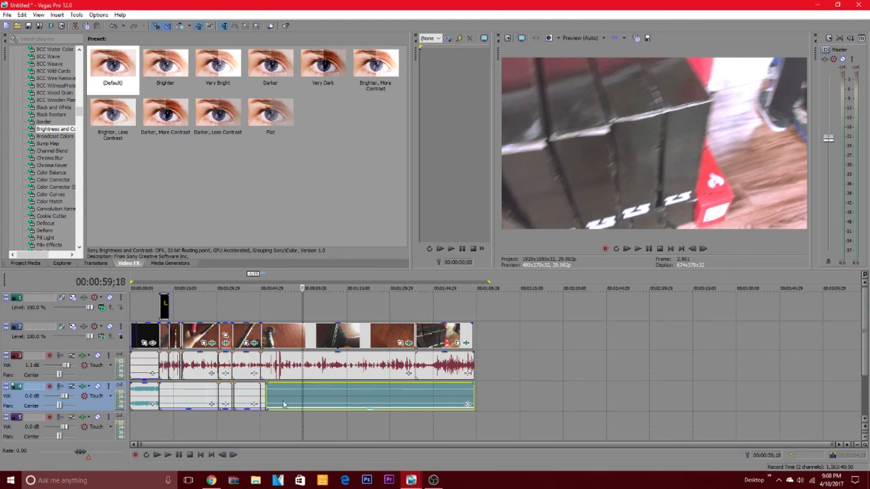
key("ctrl+Home")
left_click(281, 401)
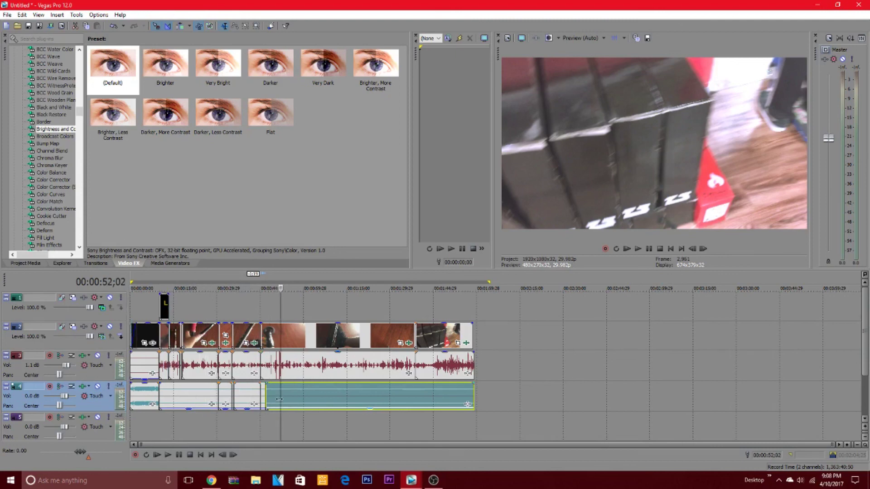
left_click(226, 415)
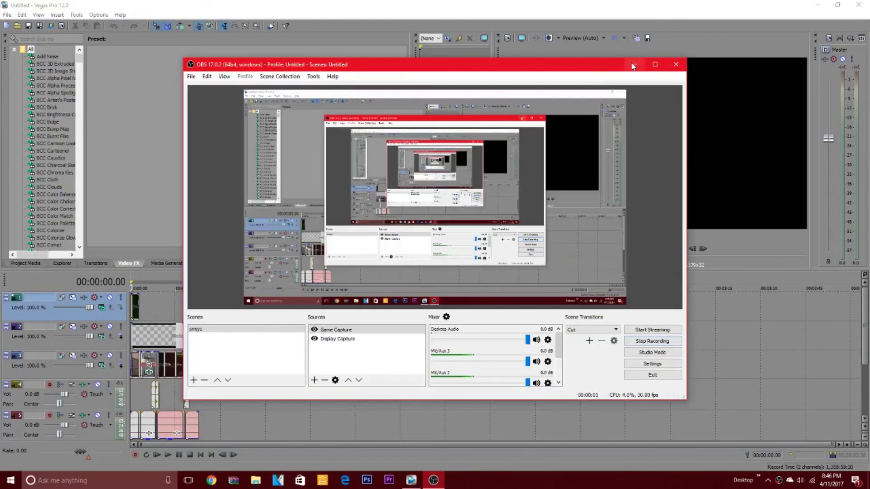
Step: Minimize the OBS window and preview the opening "LOOK AT ME BY SNXYS!" title from the start of the timeline
left_click(633, 65)
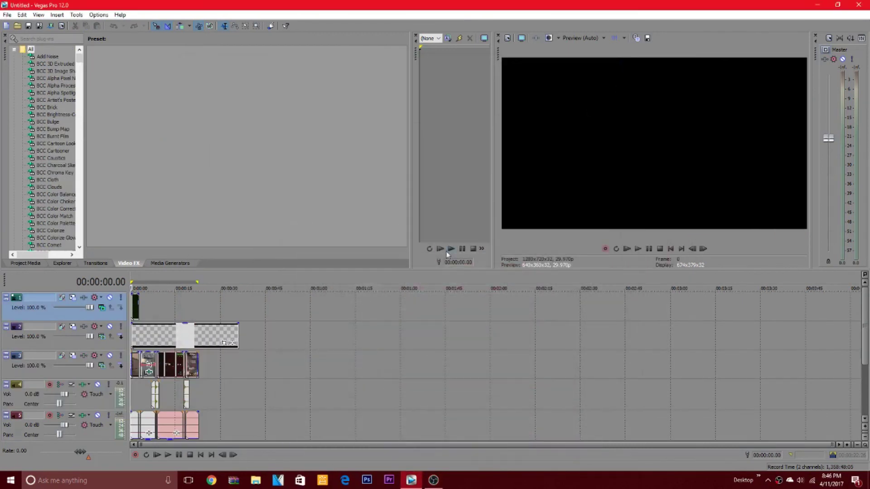
left_click(134, 406)
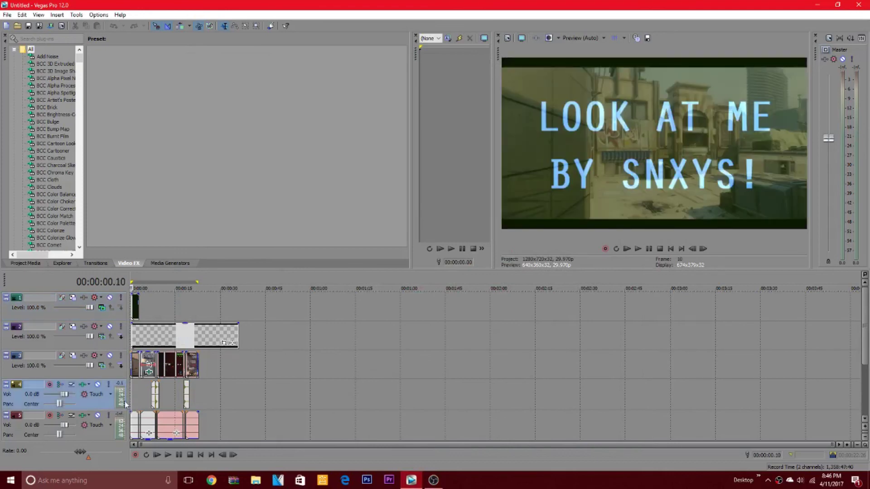
left_click(132, 401)
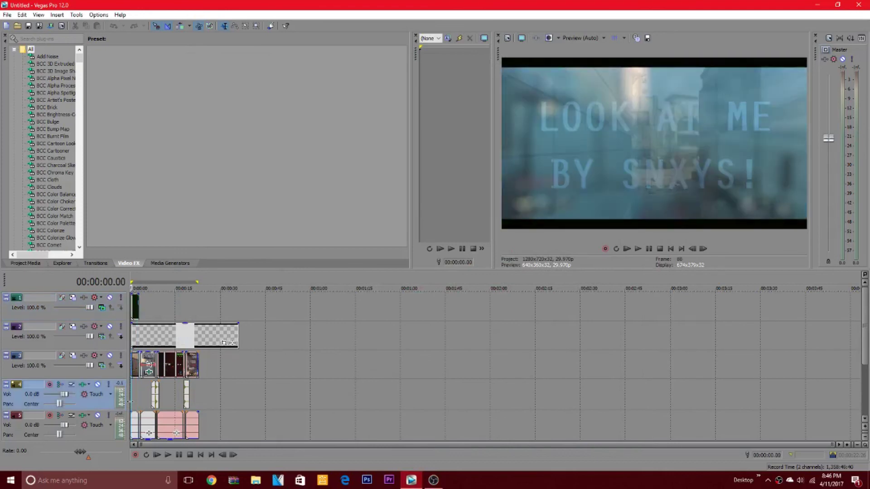
key("space")
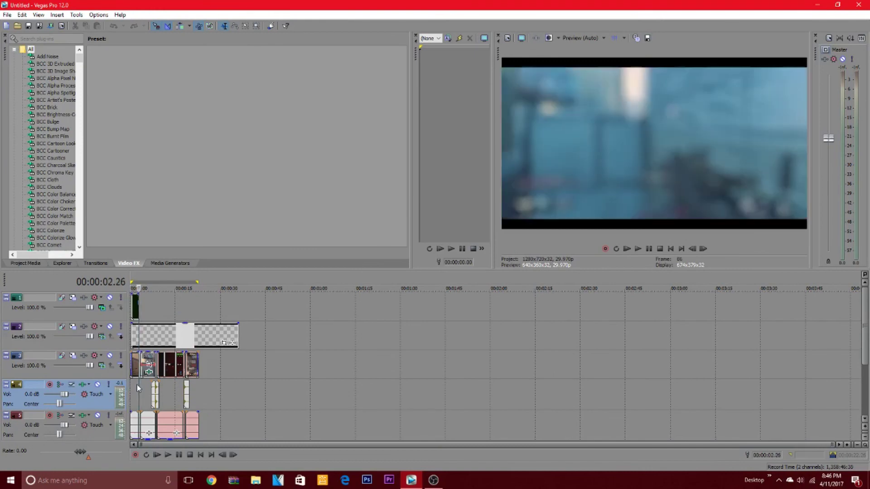
key("space")
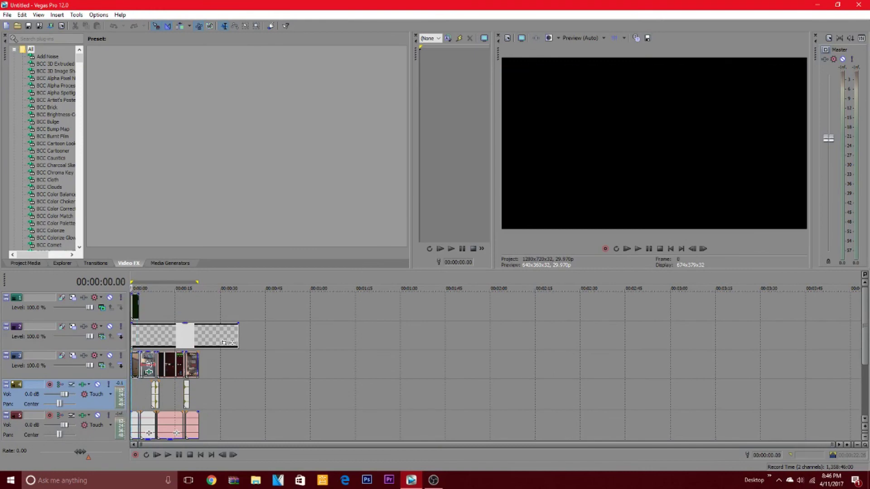
left_click(139, 393)
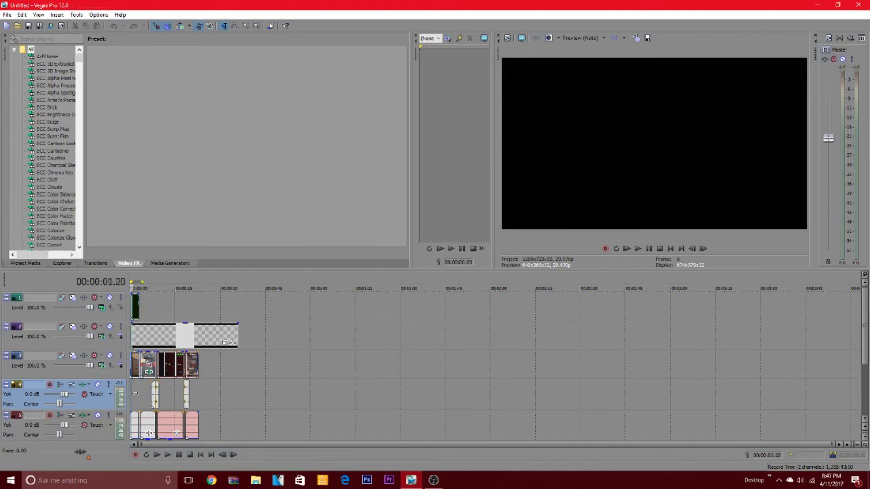
left_click(133, 392)
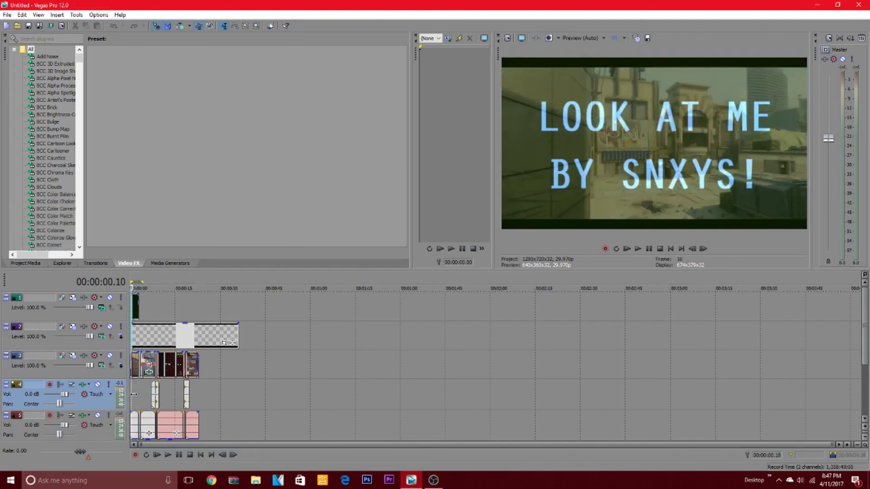
Step: With the intro title clip selected, look through the media generators and show the Titles & Text presets
left_click(138, 313)
right_click(138, 313)
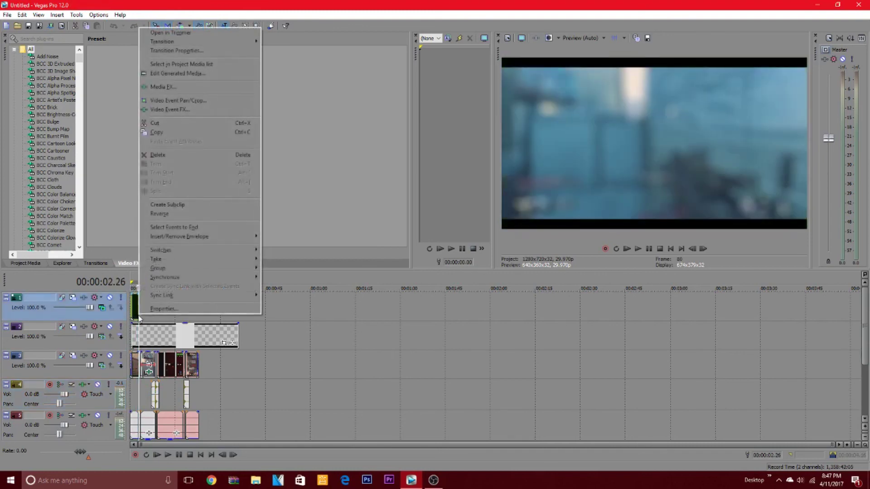
left_click(96, 263)
left_click(153, 263)
scroll(65, 234, "down", 10)
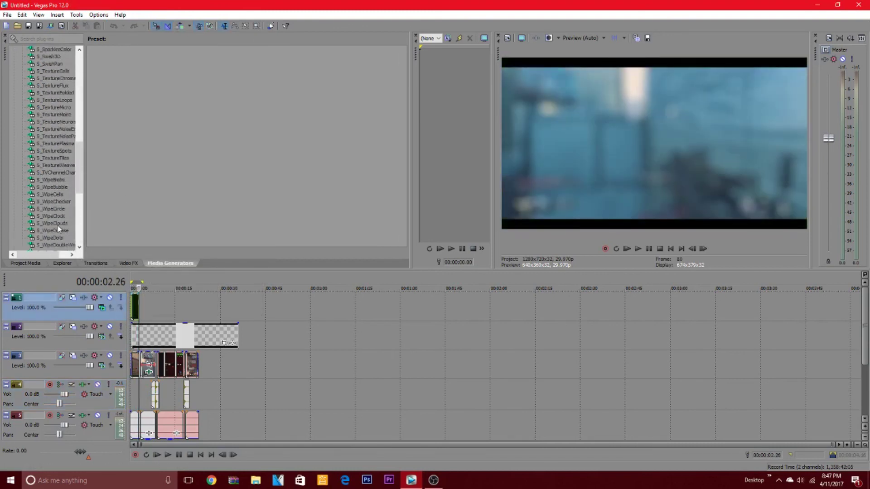
scroll(58, 228, "down", 5)
left_click(43, 186)
left_click(43, 181)
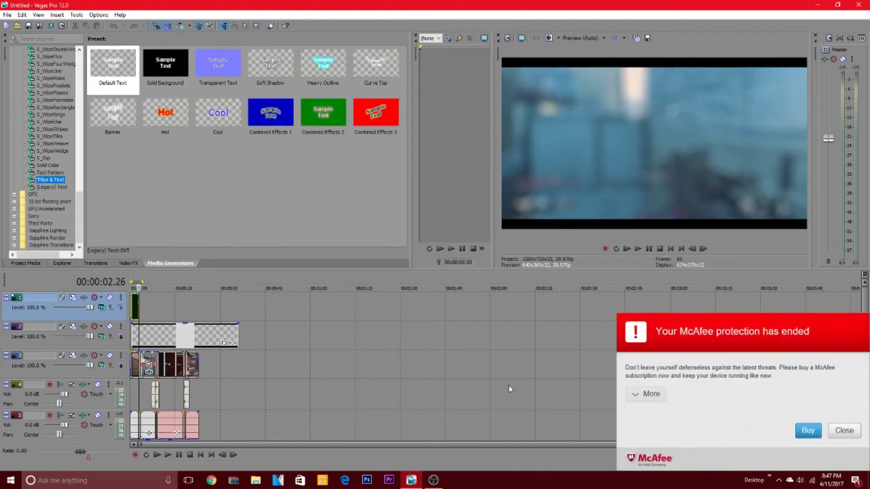
Step: Check the compositing modes of the first video track and return the playhead to the project start
left_click(102, 308)
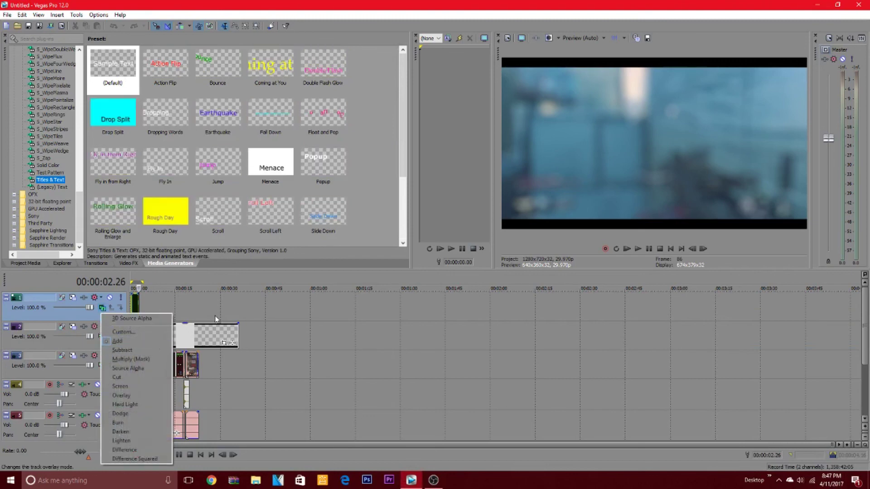
left_click(214, 314)
left_click_drag(213, 314, 137, 310)
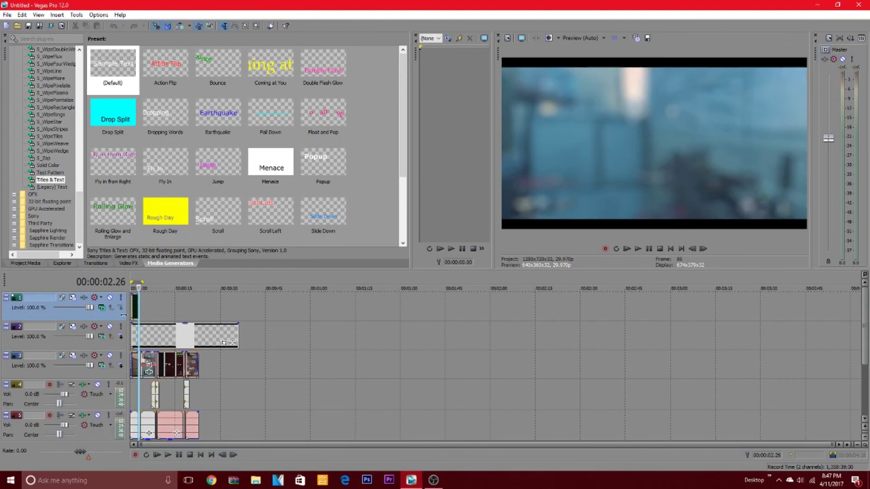
left_click_drag(136, 311, 131, 310)
Step: Look through the first BCC video effects down to the Displacement Map preset and dismiss the McAfee notification
left_click(129, 263)
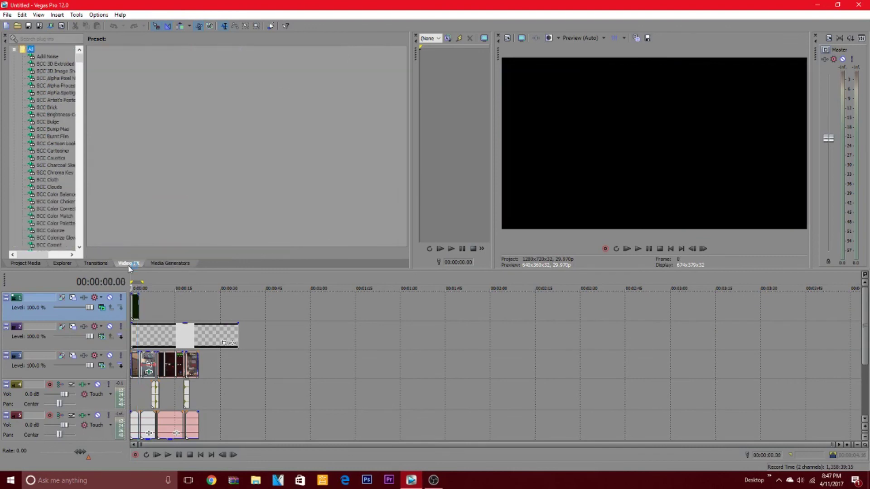
left_click(54, 173)
left_click(53, 165)
scroll(53, 195, "down", 3)
scroll(53, 195, "down", 3)
left_click(54, 195)
scroll(53, 202, "down", 3)
left_click(53, 202)
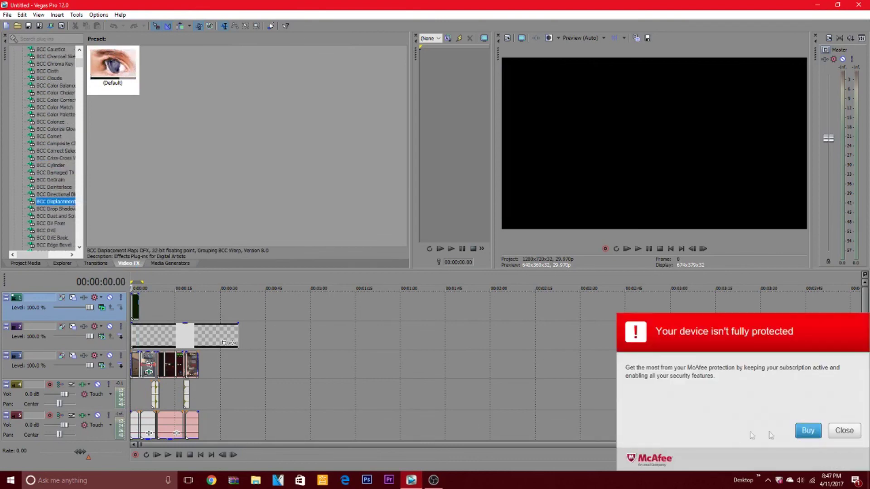
left_click(844, 431)
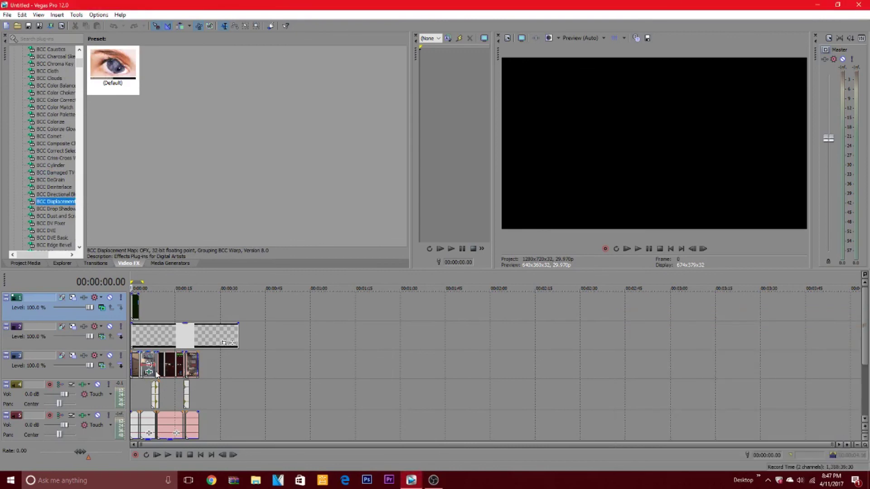
Step: Place the playhead at 00:00:02.26 and examine the BCC effects from Dust and Scratches to Motion Key and Pan and Zoom
left_click(158, 371)
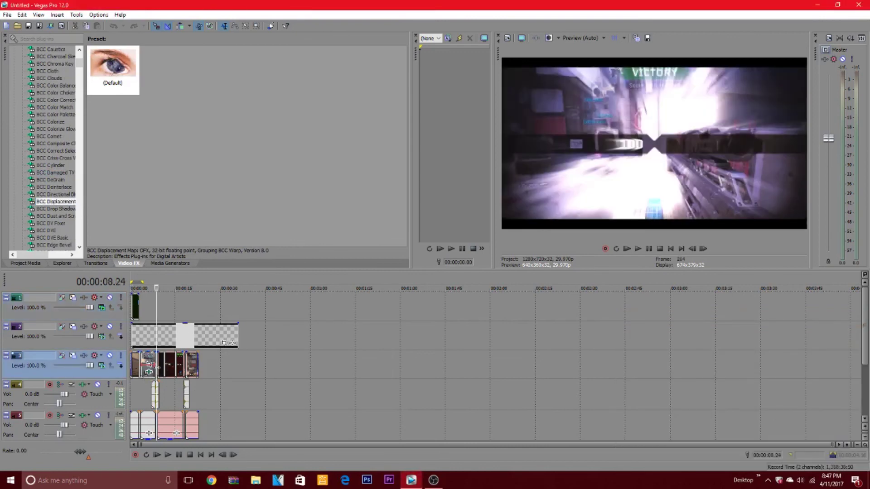
left_click(138, 370)
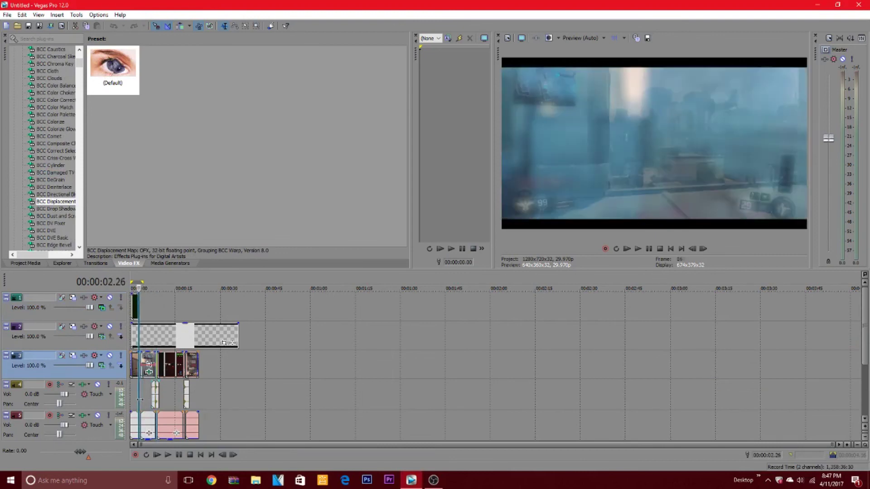
left_click(52, 215)
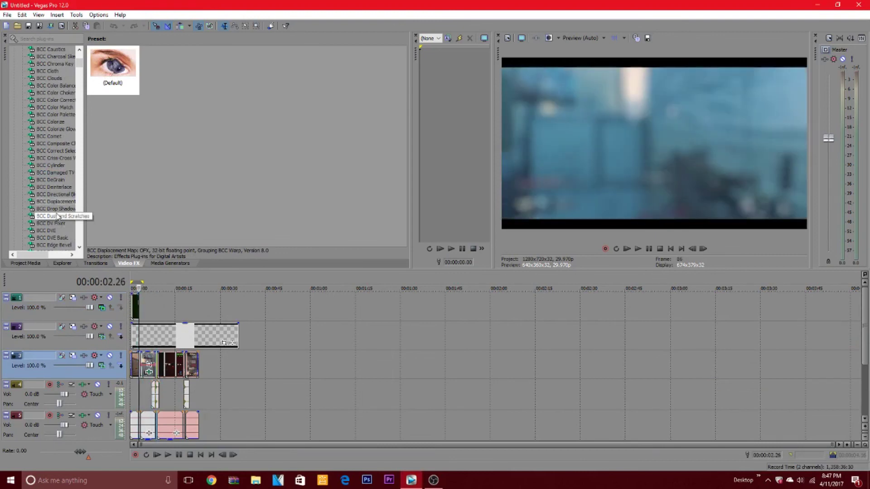
scroll(52, 216, "up", 1)
scroll(54, 231, "down", 9)
scroll(54, 232, "down", 8)
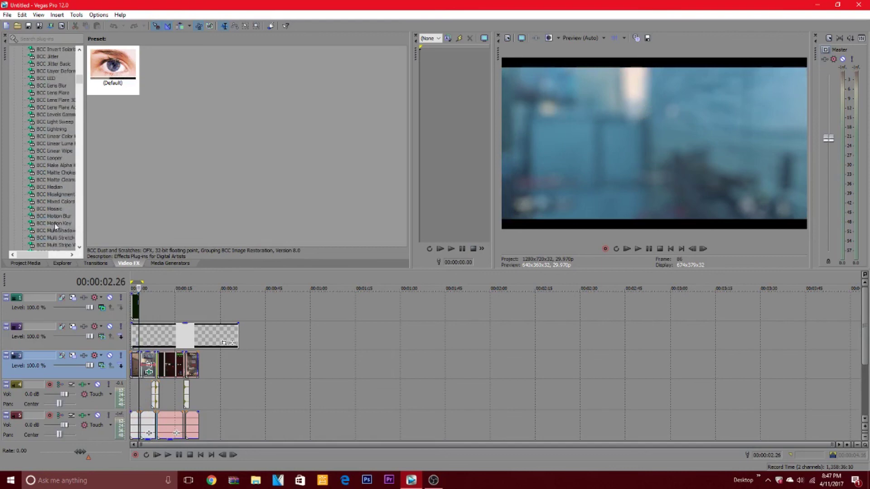
left_click(54, 224)
scroll(55, 224, "down", 1)
scroll(54, 224, "down", 8)
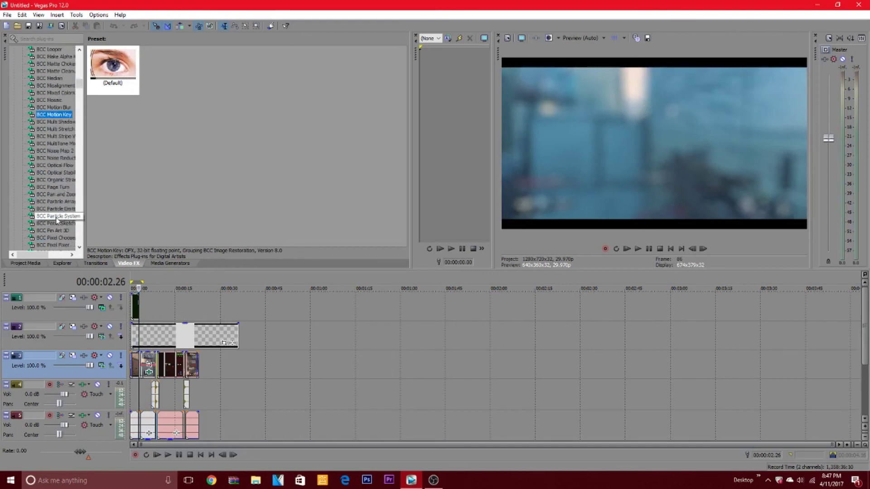
left_click(55, 108)
scroll(59, 208, "down", 4)
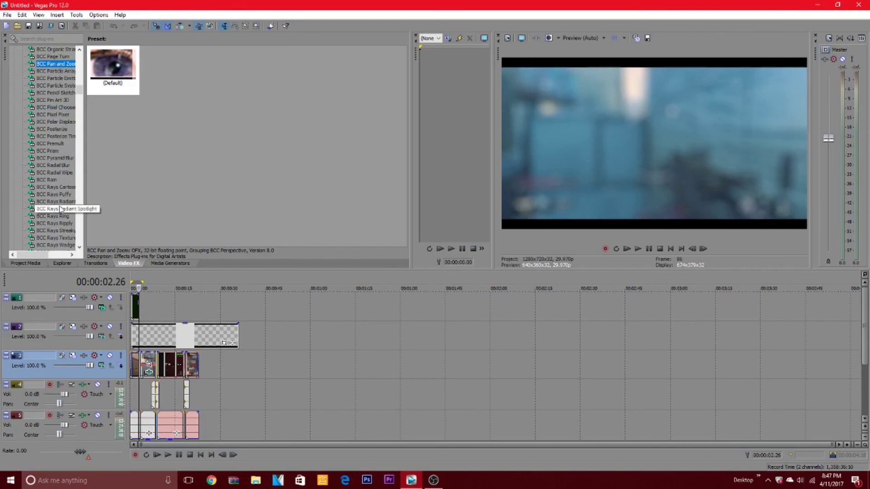
Step: Examine the BCC effects further down the list, including the Rough Glow and Spiral Blur presets
scroll(51, 212, "down", 3)
left_click(51, 192)
scroll(50, 192, "down", 2)
scroll(56, 186, "down", 2)
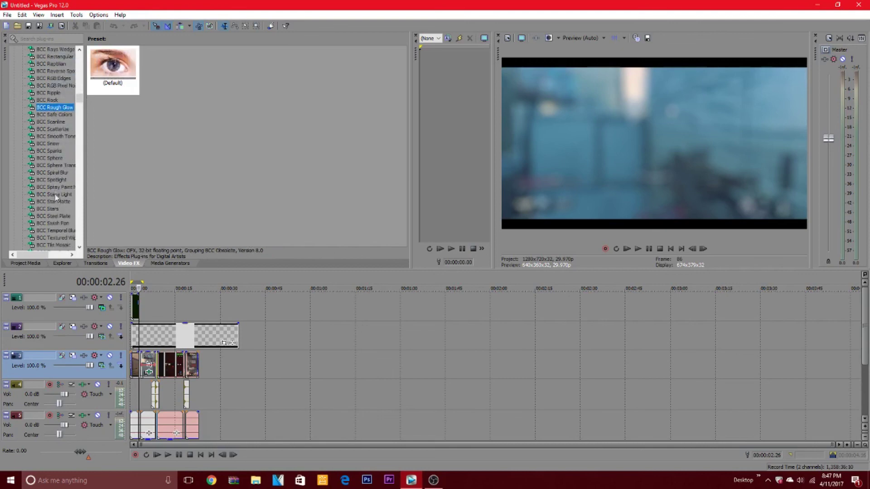
left_click(54, 173)
scroll(56, 174, "up", 1)
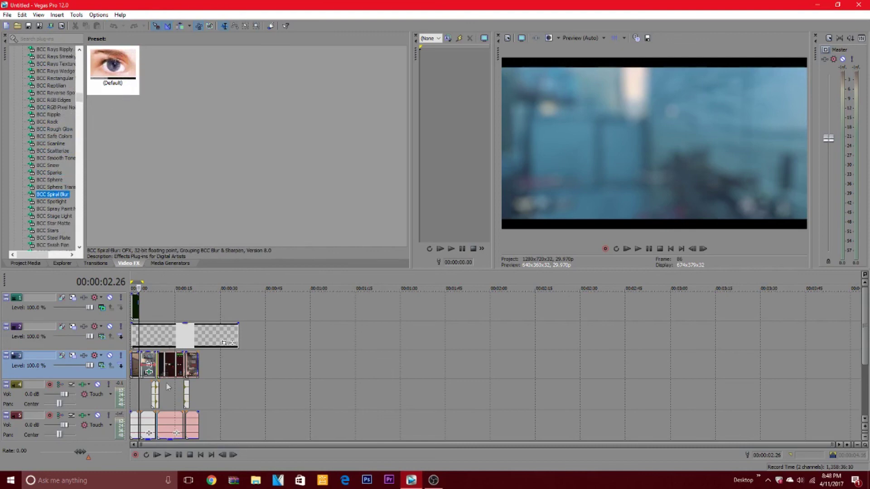
Step: Play the second gameplay clip briefly from about 00:00:05.27 and look through the available transitions
left_click(148, 384)
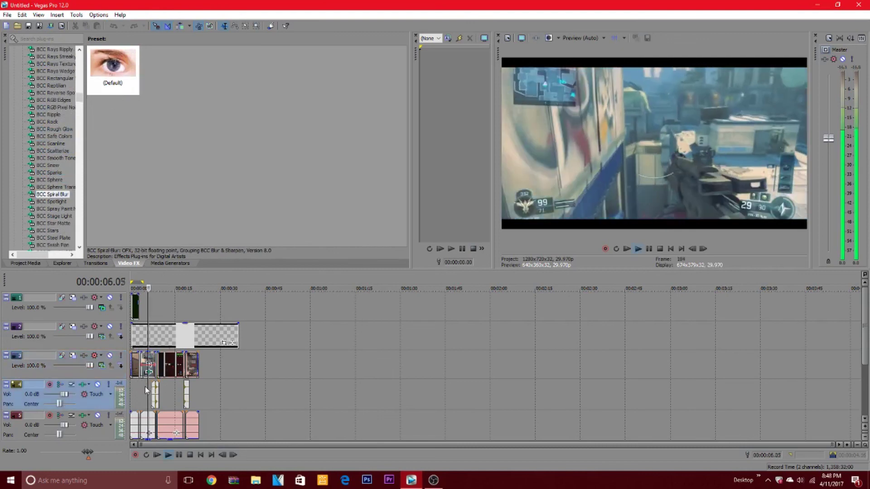
left_click(154, 263)
left_click(96, 263)
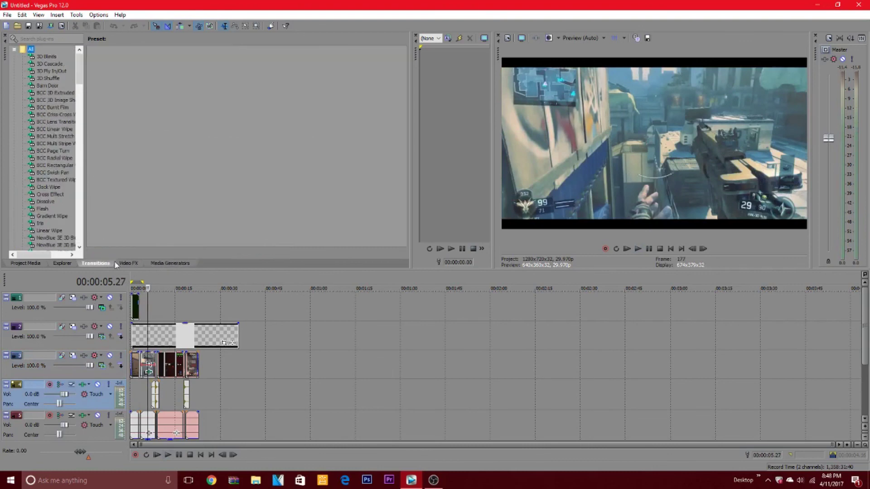
left_click(126, 264)
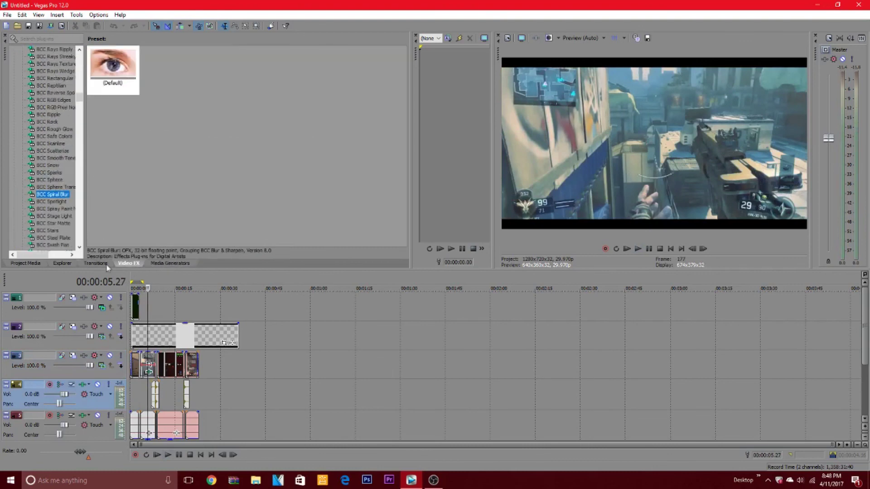
left_click(107, 266)
scroll(56, 217, "down", 10)
scroll(59, 223, "up", 9)
scroll(42, 183, "up", 8)
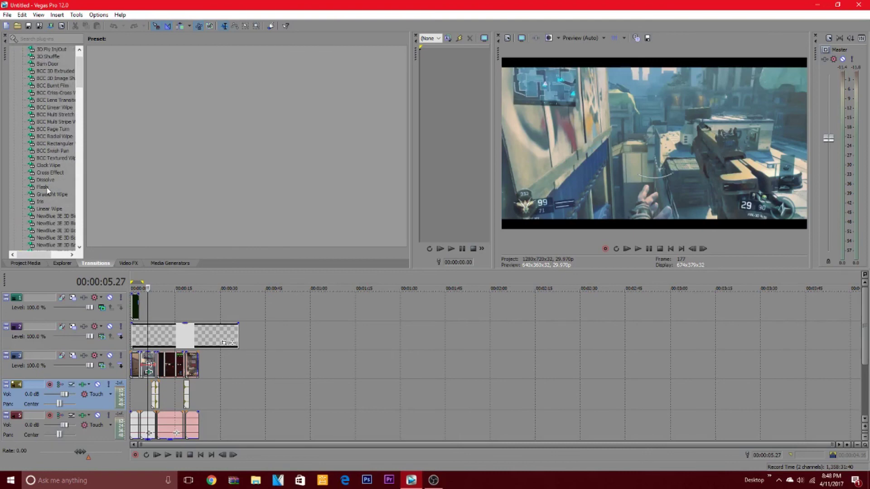
Step: Return to the video effects and preview the short audio clip on the fourth track from 00:00:07.02
left_click(128, 263)
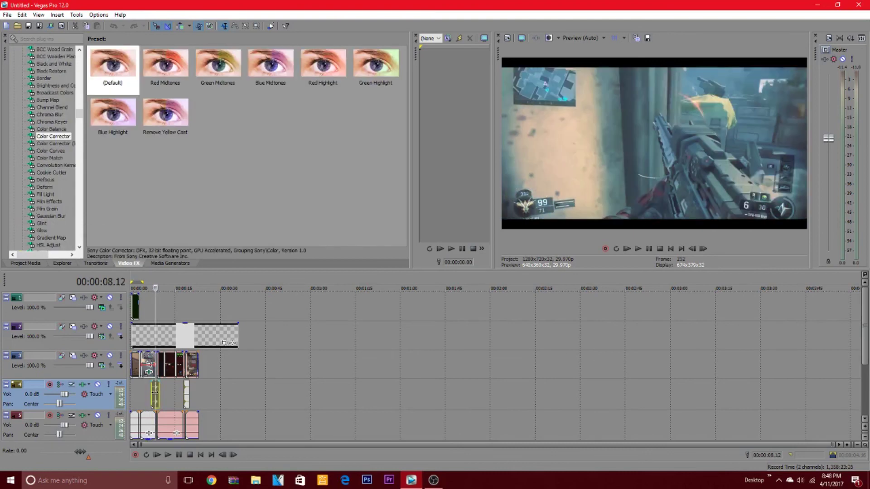
left_click(151, 320)
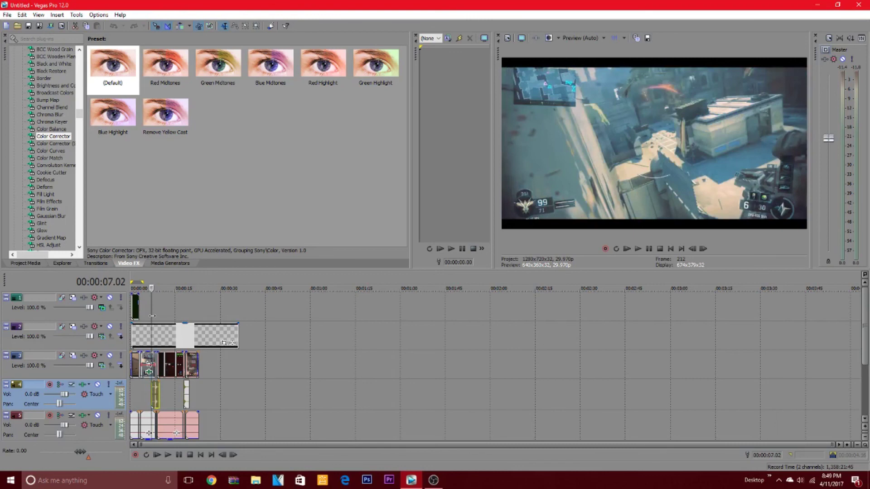
left_click(155, 335)
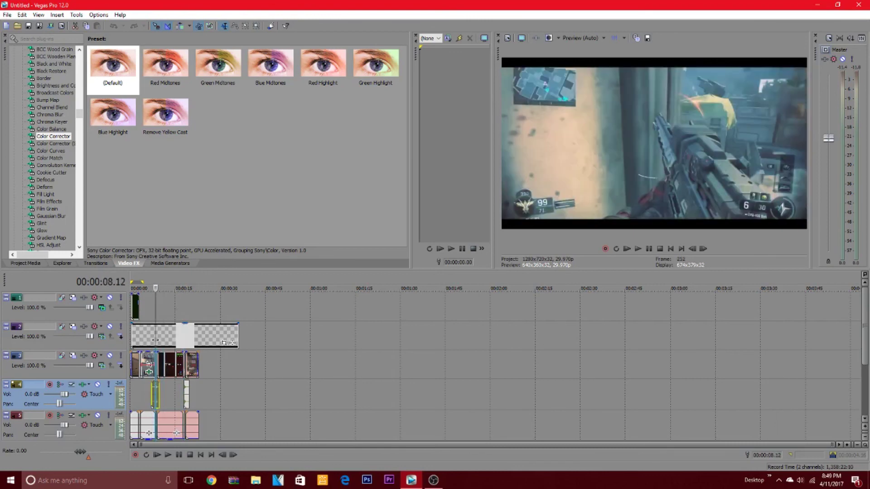
left_click(152, 343)
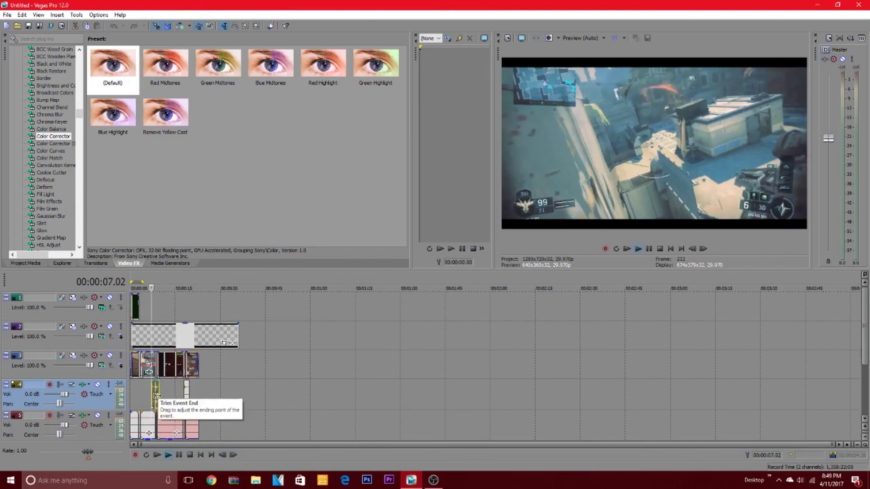
key("space")
key("space")
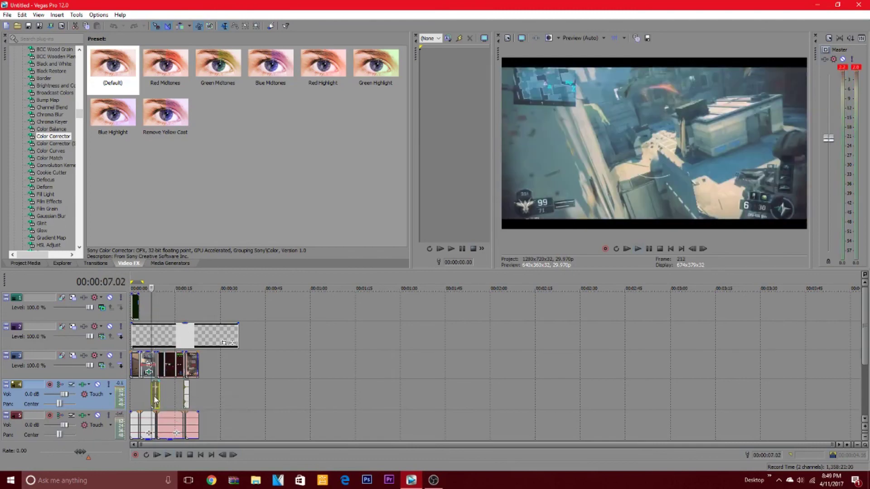
left_click(155, 386)
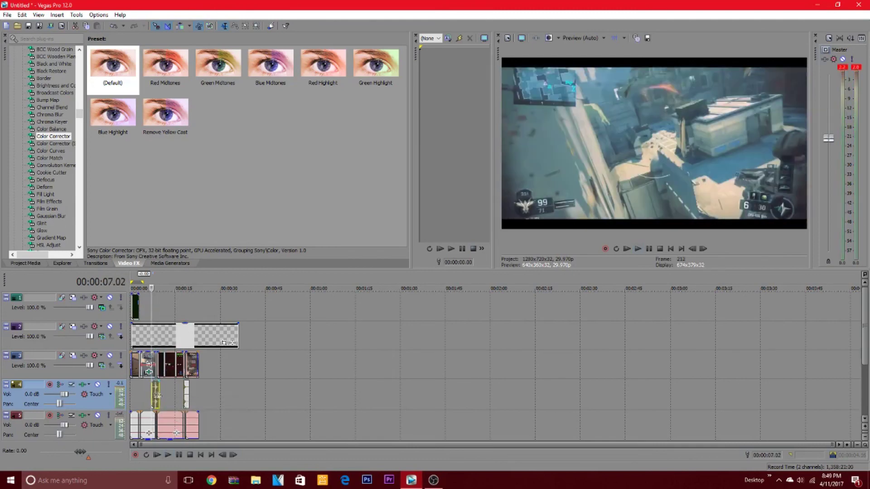
left_click(164, 392)
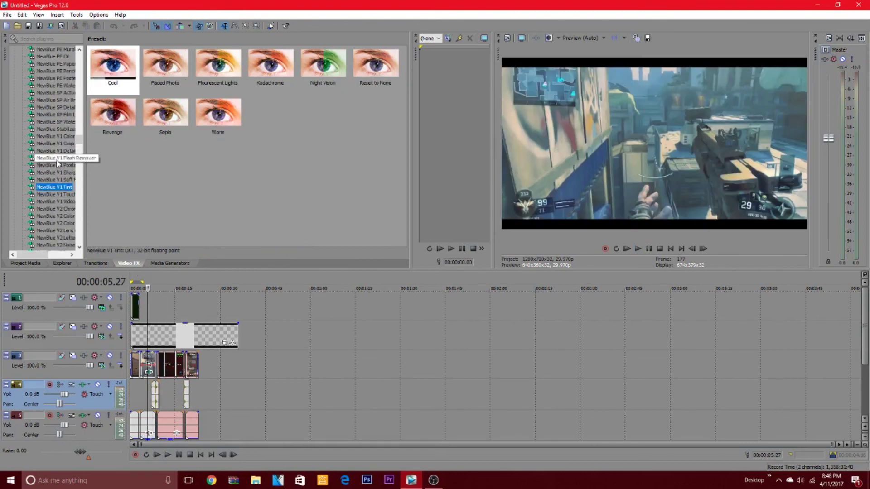
Step: Look through the NewBlue video effects around the V1 Tint presets
key("Up")
key("Up")
key("Up")
key("Up")
key("Up")
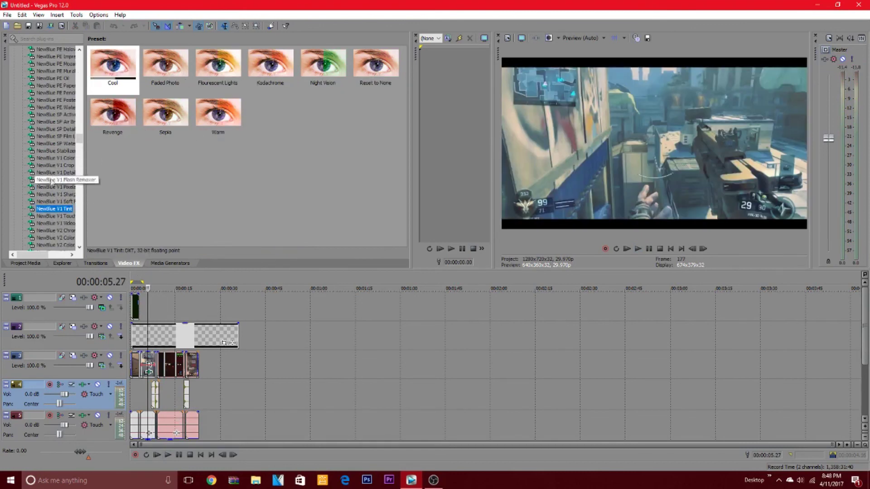
Step: Look through the NewBlue V1 Crop and Color Fixer presets, and the Color Match, Color Curves and Color Corrector presets
scroll(55, 164, "up", 1)
key("Up")
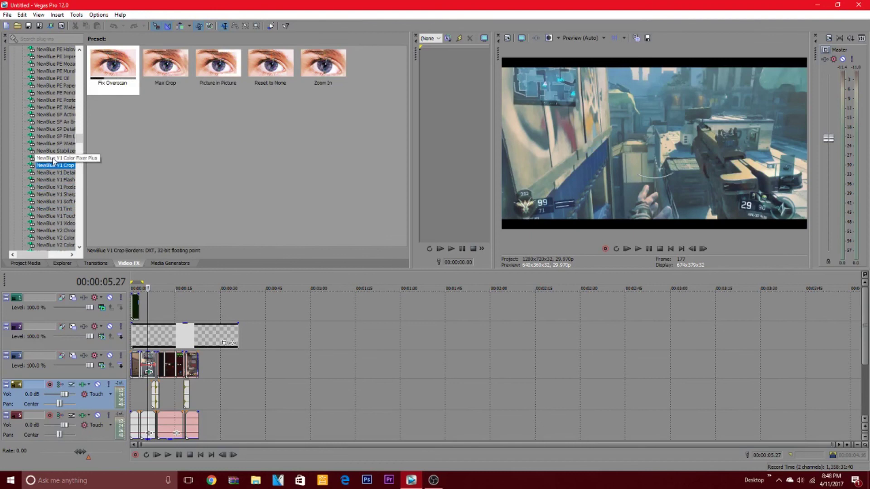
key("Up")
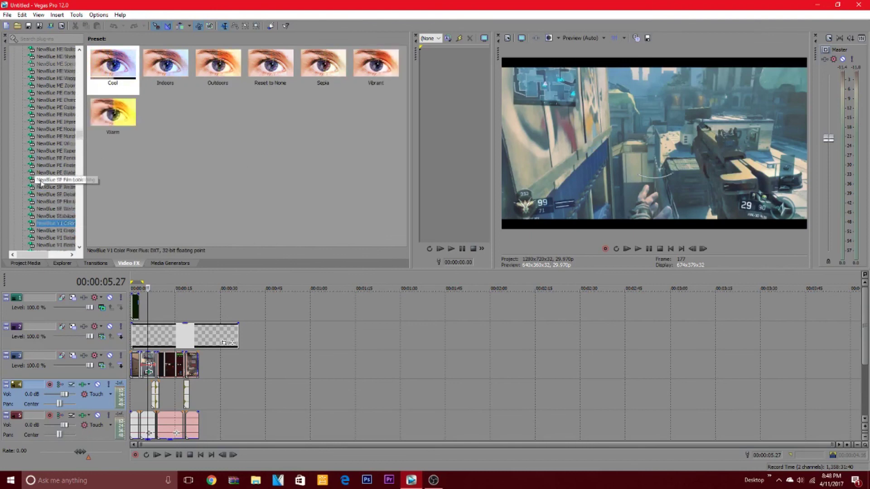
scroll(41, 163, "up", 15)
left_click(41, 159)
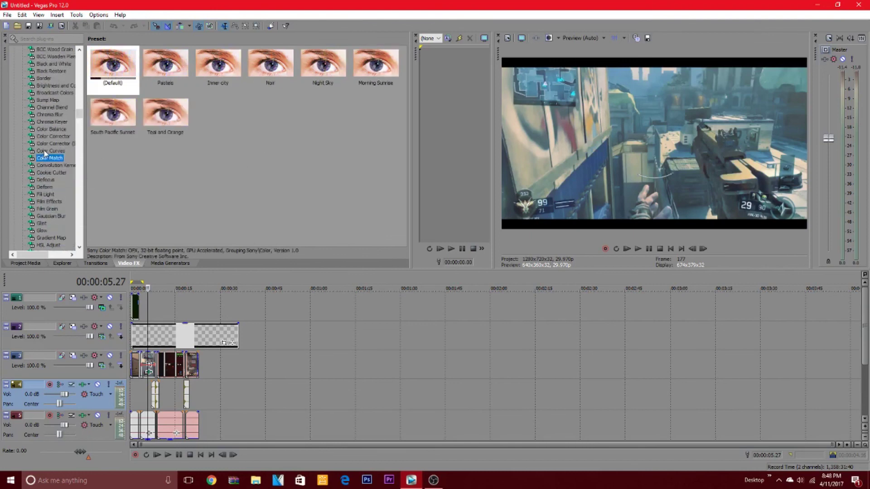
left_click(52, 144)
left_click(52, 150)
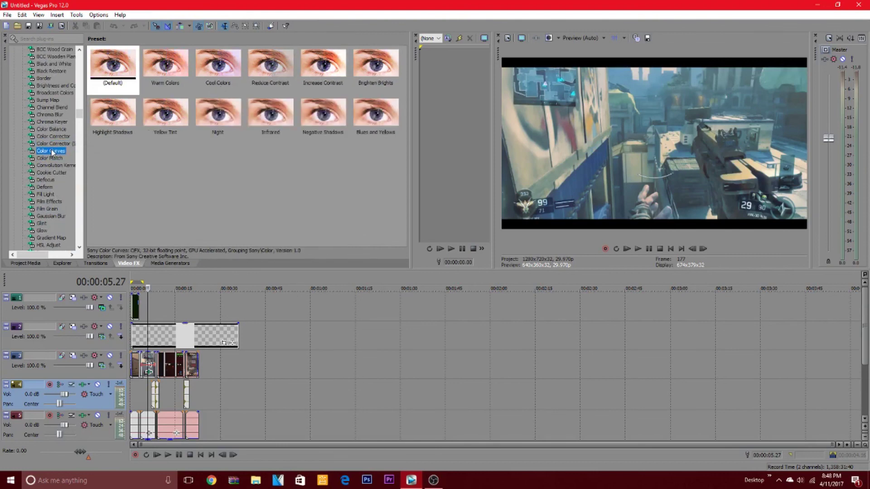
left_click(55, 136)
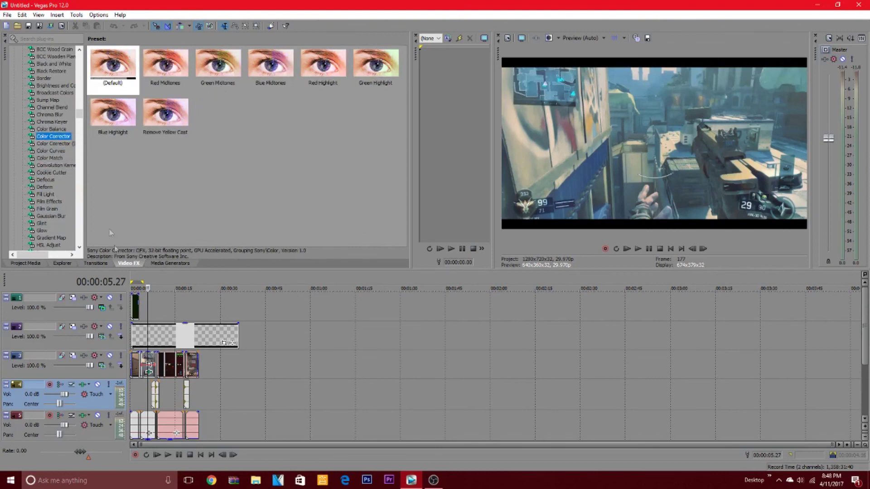
Step: Move the playhead to the end of the second gameplay clip and step forward frame by frame to 00:00:08.15
left_click(156, 288)
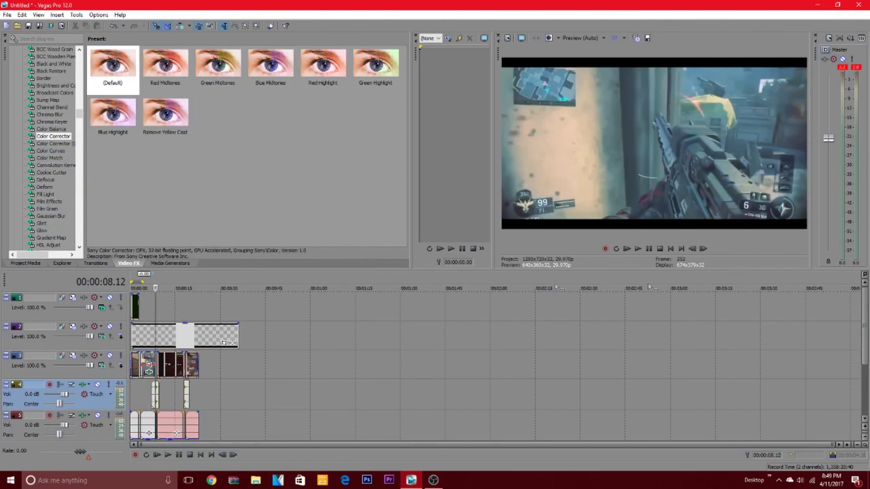
left_click(703, 249)
left_click(702, 249)
left_click(703, 249)
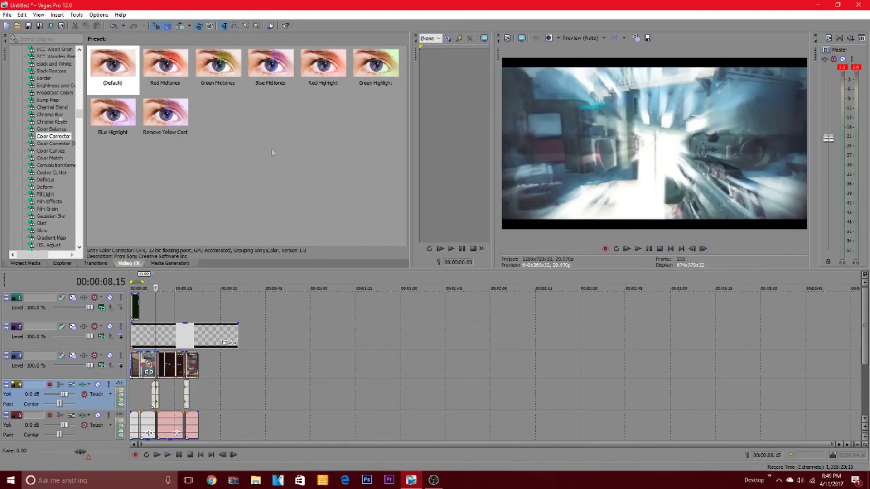
Step: Examine the Channel Blend, BCC Rays Textured, BCC Lens Flare Advanced and BCC Noise Reduction effects
left_click(51, 107)
scroll(51, 159, "up", 5)
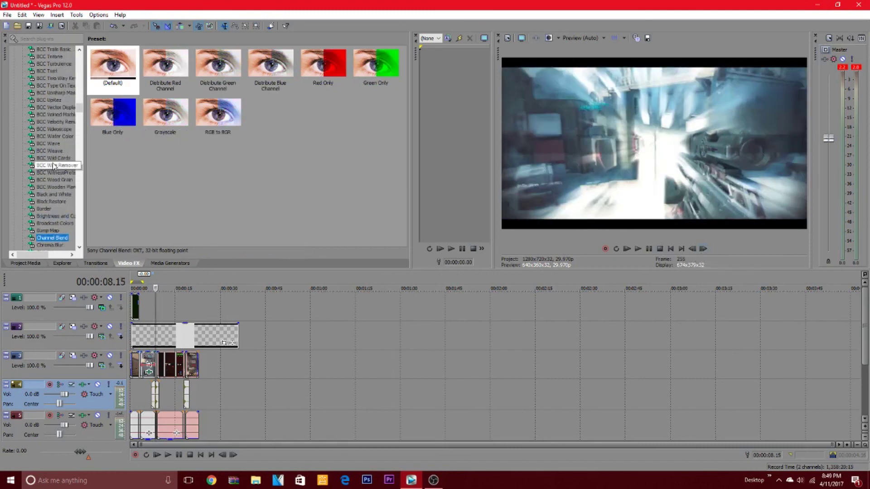
scroll(54, 157, "up", 8)
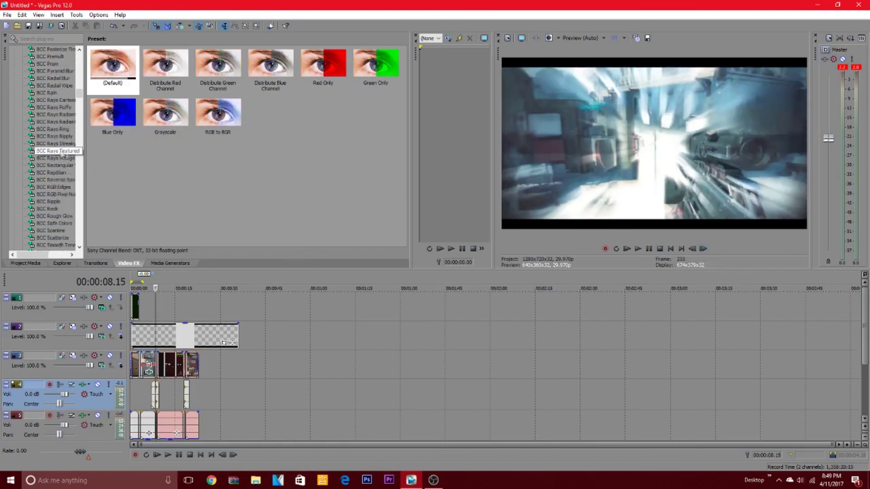
left_click(55, 144)
left_click(60, 152)
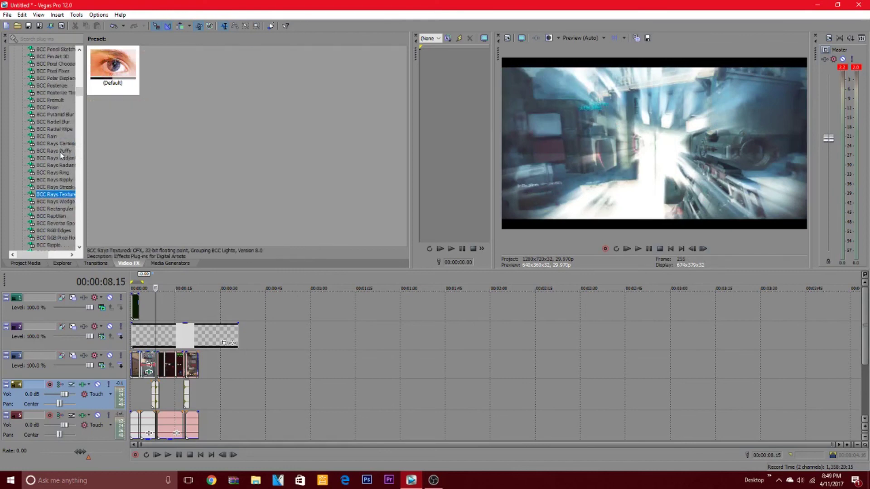
scroll(60, 151, "up", 10)
left_click(57, 129)
scroll(54, 190, "down", 4)
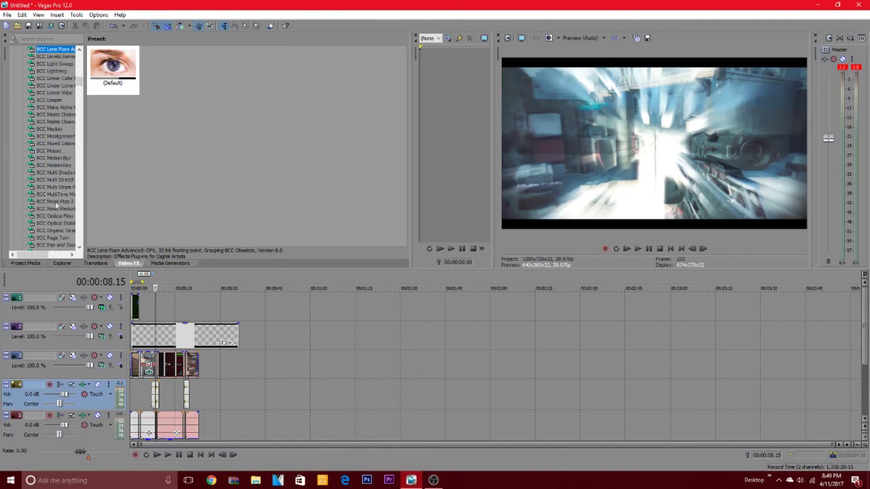
left_click(55, 209)
Step: Open the event effects of the short final-killcam clip at 00:00:17.20, remove its grey look, and briefly preview it
left_click(191, 372)
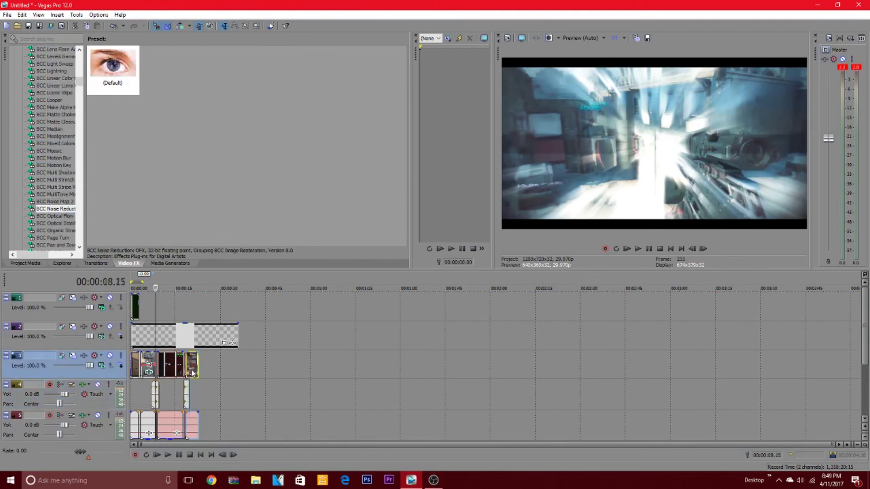
left_click(186, 316)
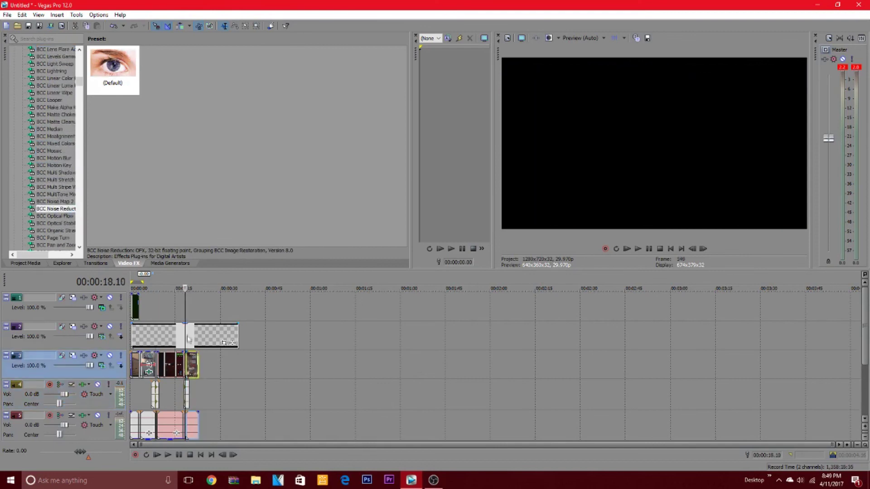
left_click(183, 316)
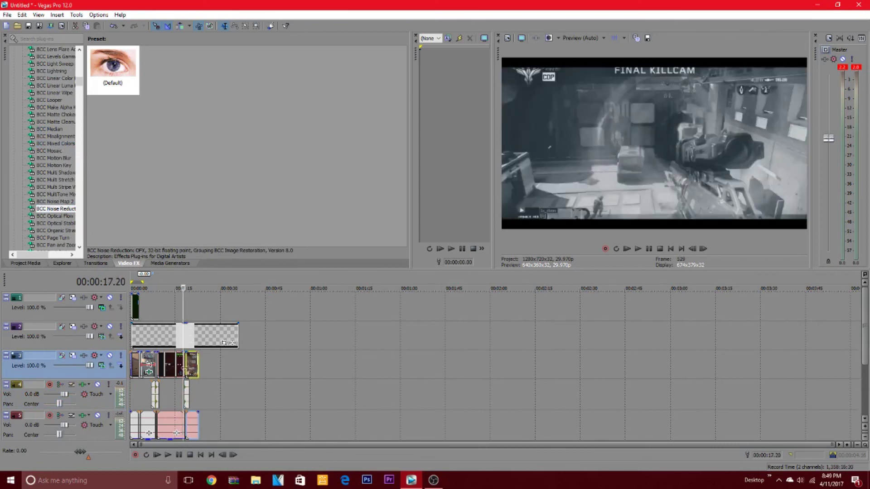
right_click(186, 370)
left_click(216, 144)
key("Escape")
key("space")
key("space")
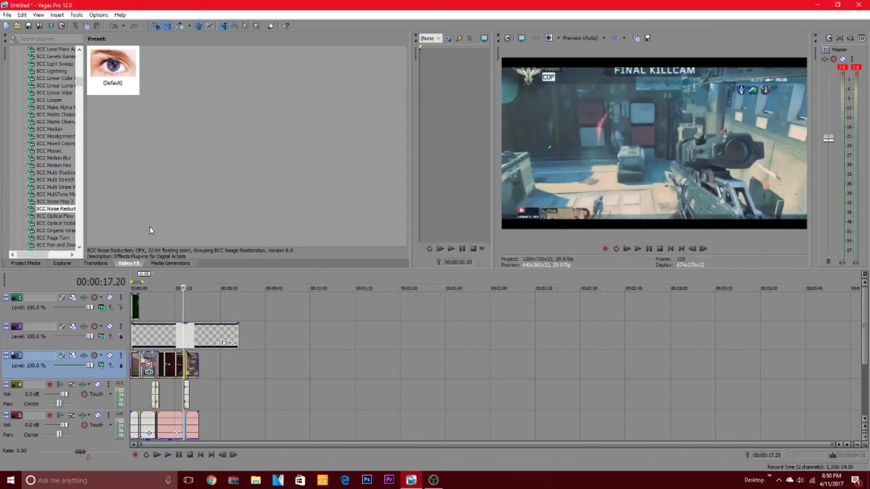
Step: Find BCC Film Glow among the video effects and apply its default preset to the short final-killcam clip
scroll(39, 168, "up", 15)
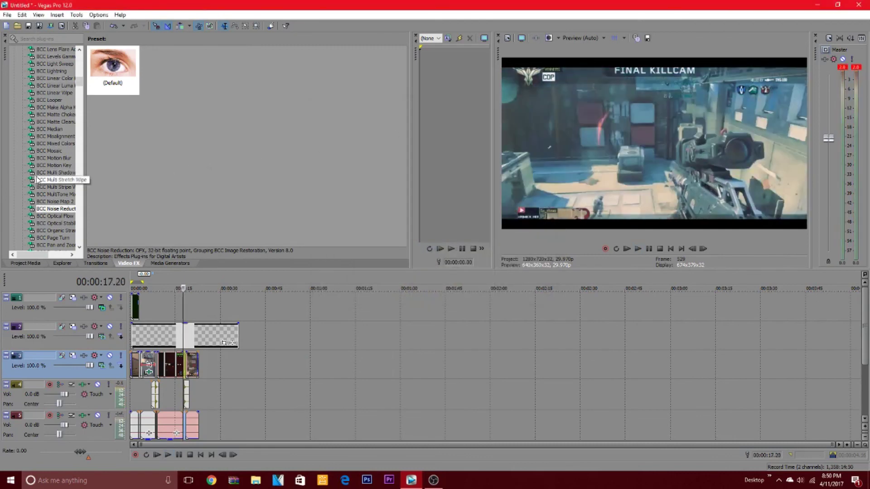
left_click(45, 173)
left_click(47, 165)
left_click(61, 136)
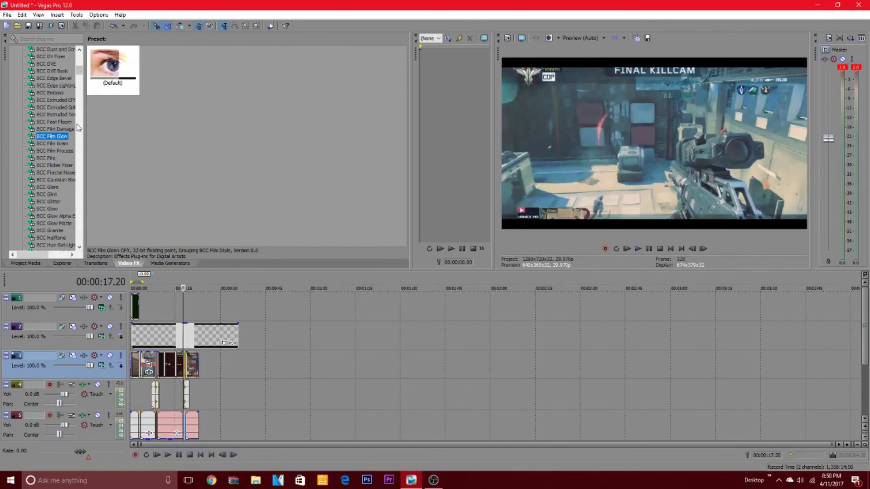
left_click_drag(125, 73, 189, 376)
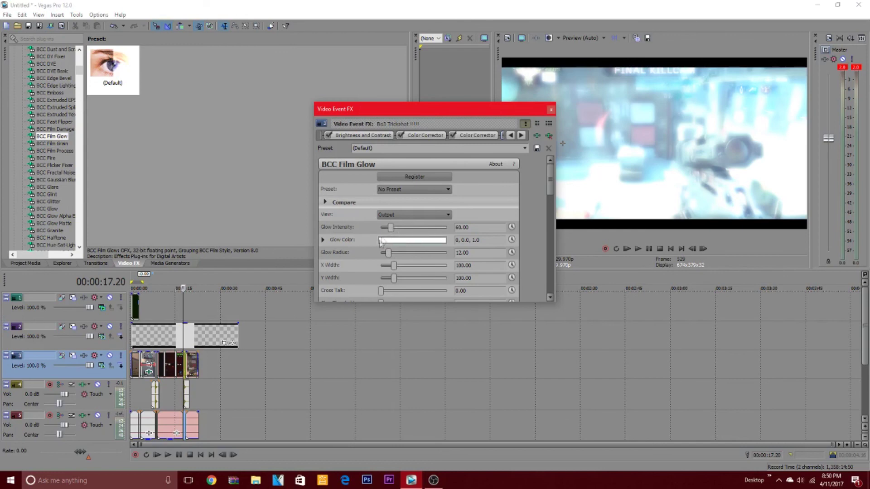
Step: Set Film Glow's view to Threshold Boost CrossTalk, intensity to 40.82, radius to 42.86, X width to 159.26 and Y width to 100.40
left_click_drag(391, 228, 390, 237)
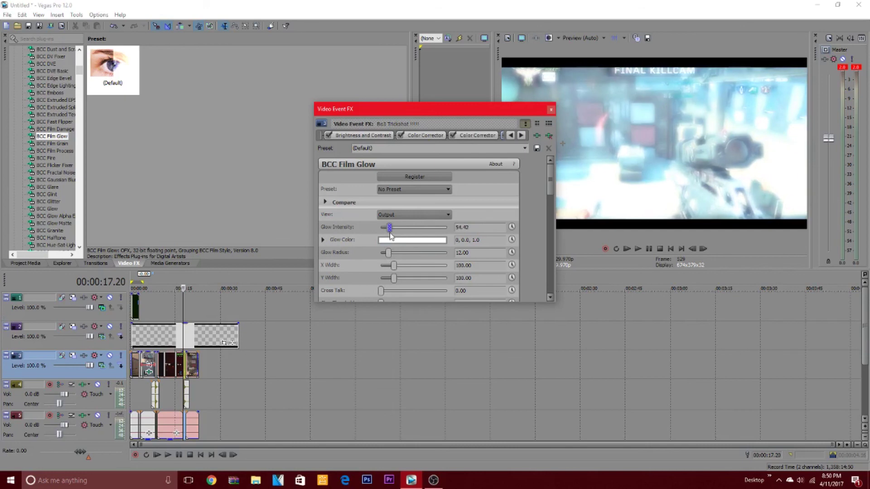
left_click_drag(390, 231, 419, 255)
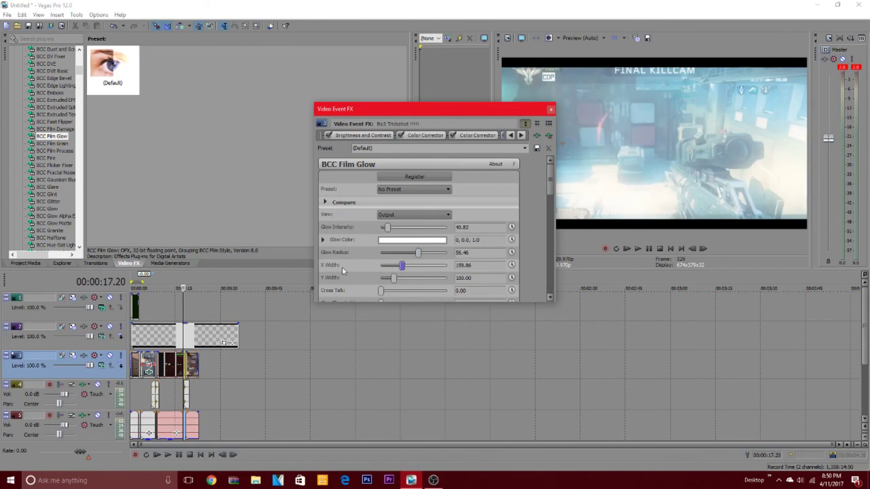
scroll(343, 270, "down", 1)
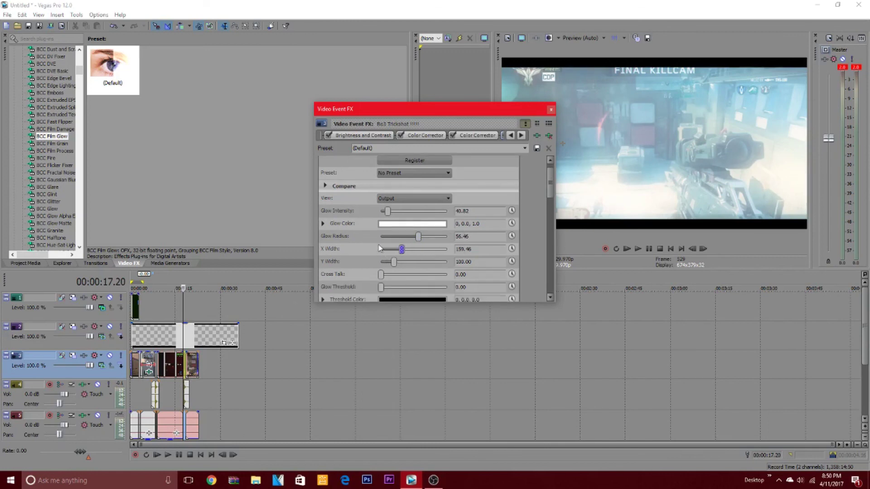
scroll(380, 248, "up", 1)
scroll(409, 234, "down", 3)
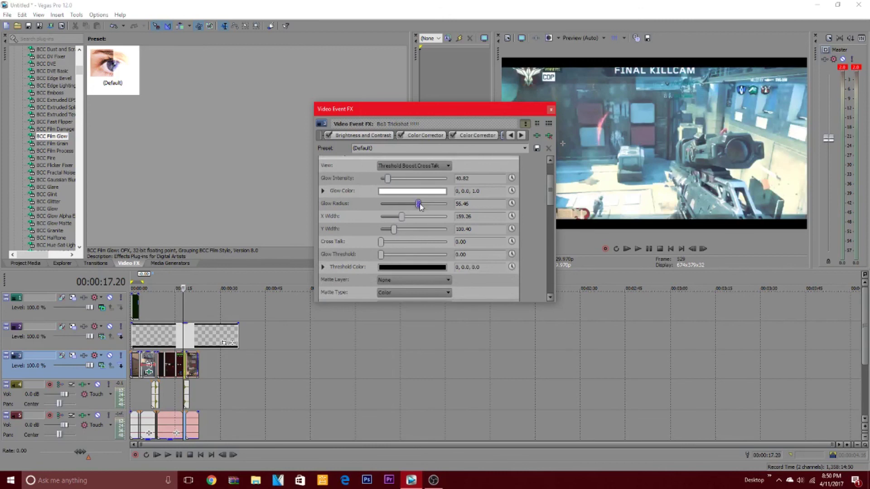
Step: Go to 00:00:17.16 in the killcam clip, set the Film Glow intensity to 157.82 and close the effect settings
left_click(186, 388)
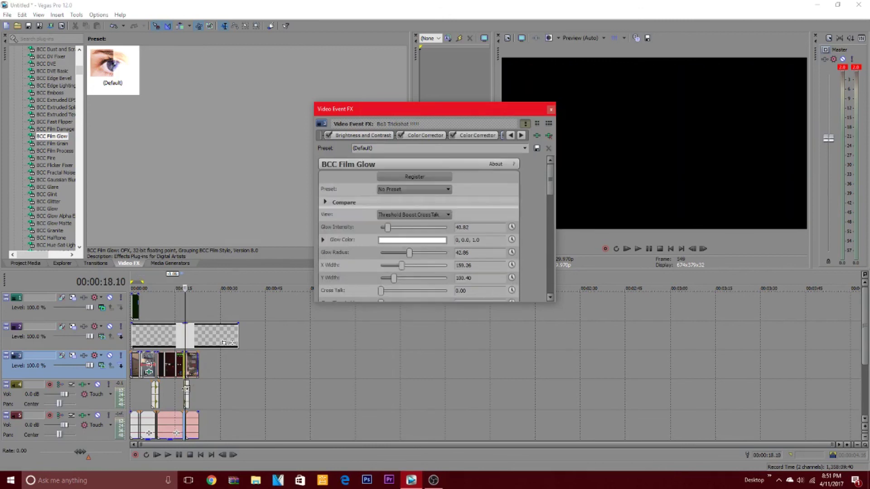
left_click(693, 248)
left_click(692, 249)
left_click(692, 249)
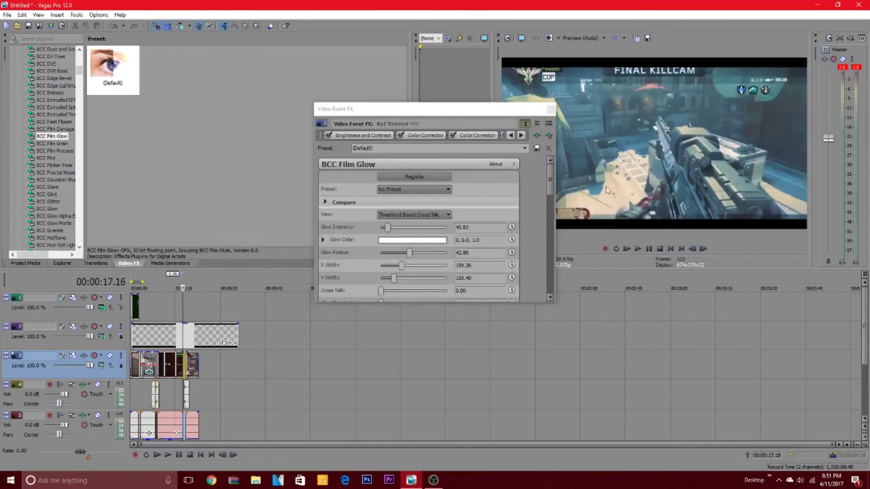
left_click(501, 137)
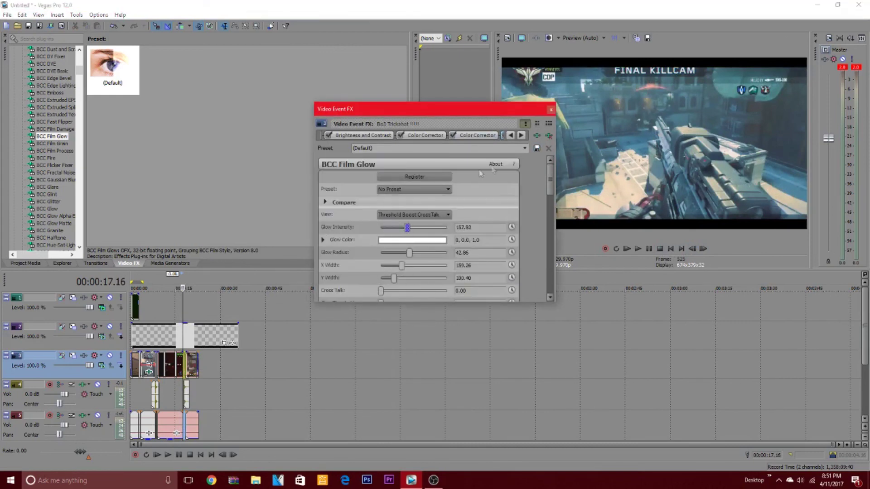
left_click(551, 110)
Step: Play the killcam clip with the glow, and step back frame by frame to 00:00:18.05
key("space")
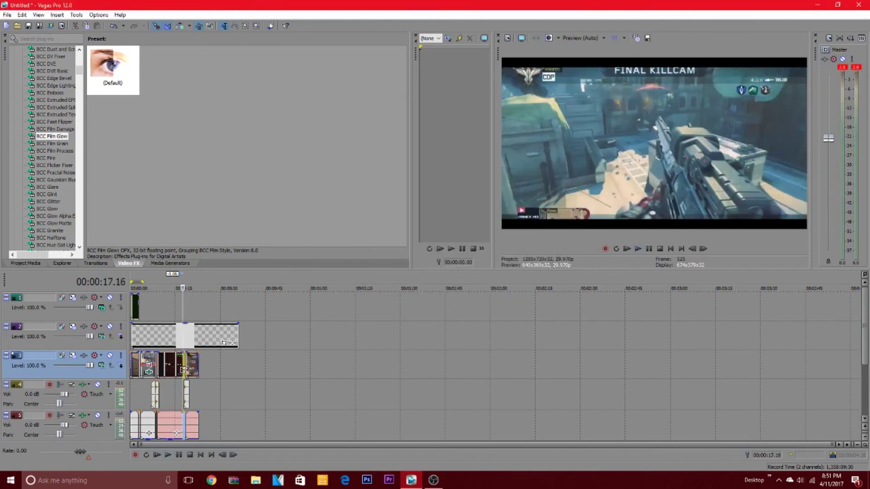
key("space")
key("Left")
key("Left")
key("Left")
key("Left")
key("Left")
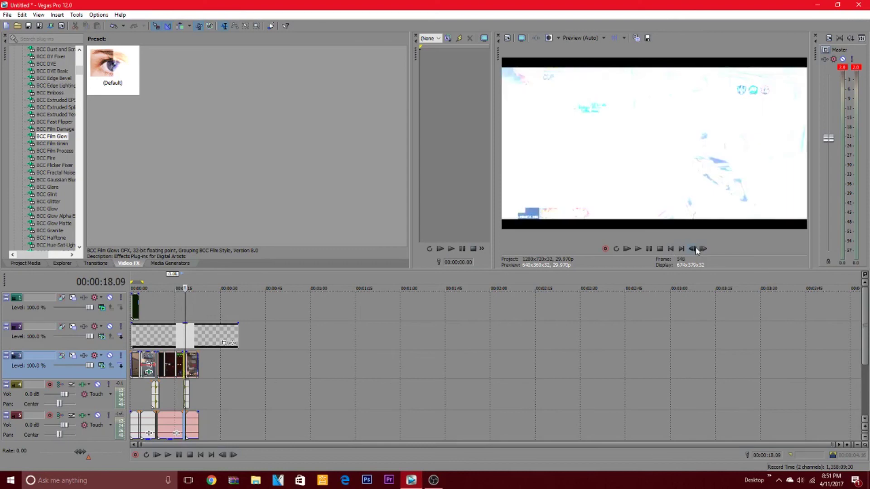
Step: Reopen the killcam clip's Film Glow settings and set intensity to 48.98, radius to about 57 and X width to 227.89
right_click(184, 369)
left_click(245, 139)
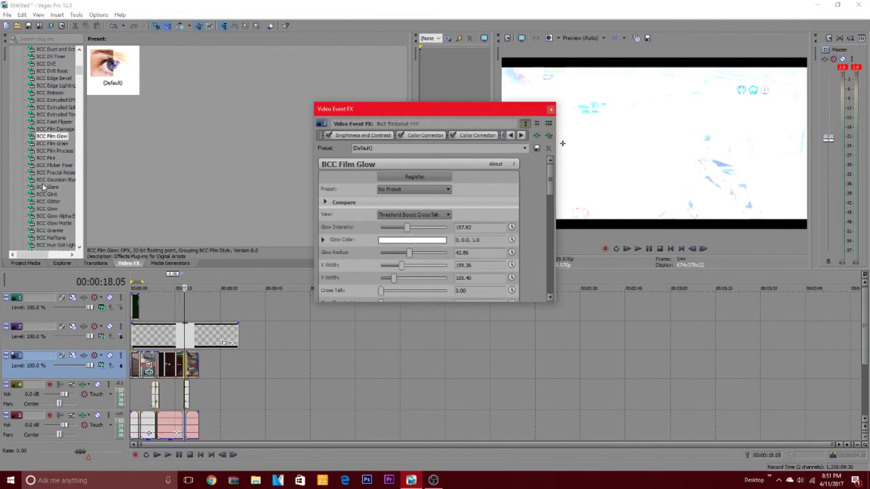
scroll(40, 173, "down", 13)
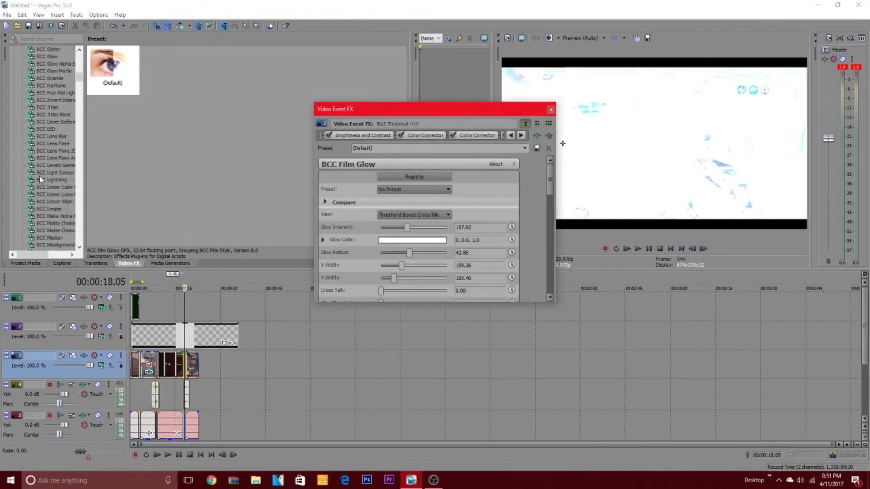
scroll(42, 175, "down", 10)
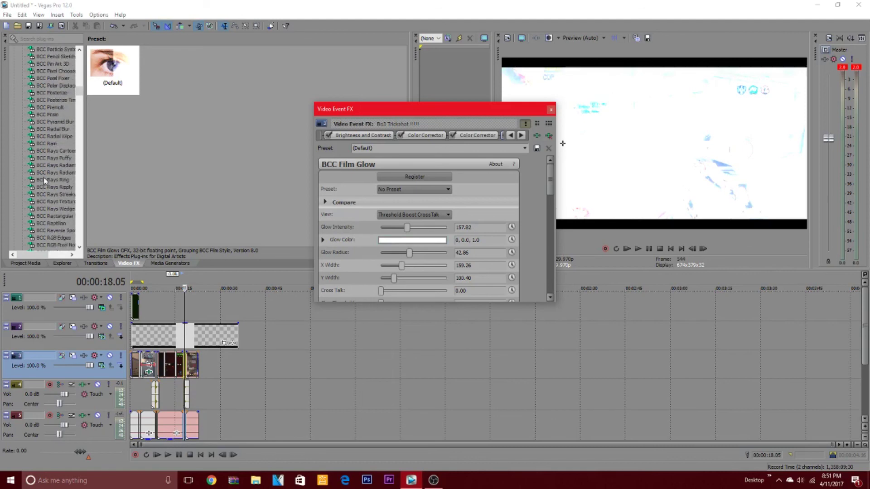
scroll(49, 181, "down", 1)
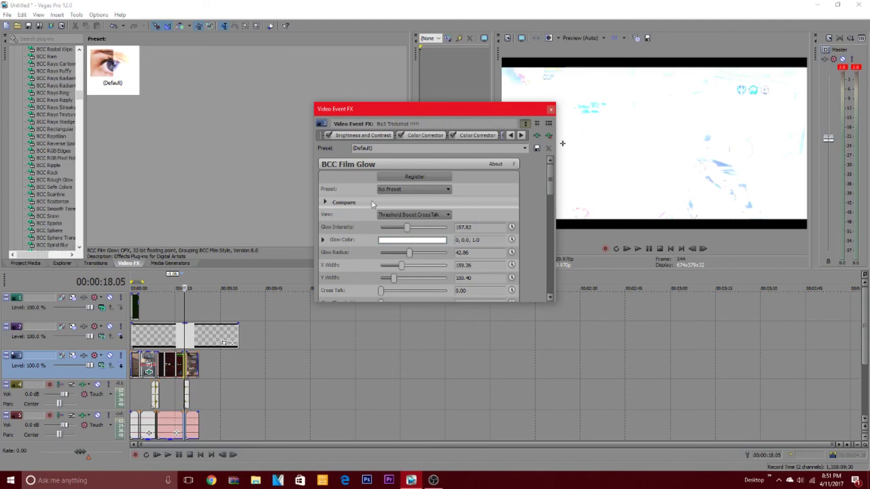
left_click_drag(408, 228, 412, 273)
left_click_drag(392, 231, 389, 230)
Step: Set Film Glow's matte layer to Source Layer, blur type to Box, threshold to 0.40, intensity to 133.33, radius to 31.97 and X width to 204.08
scroll(399, 238, "down", 2)
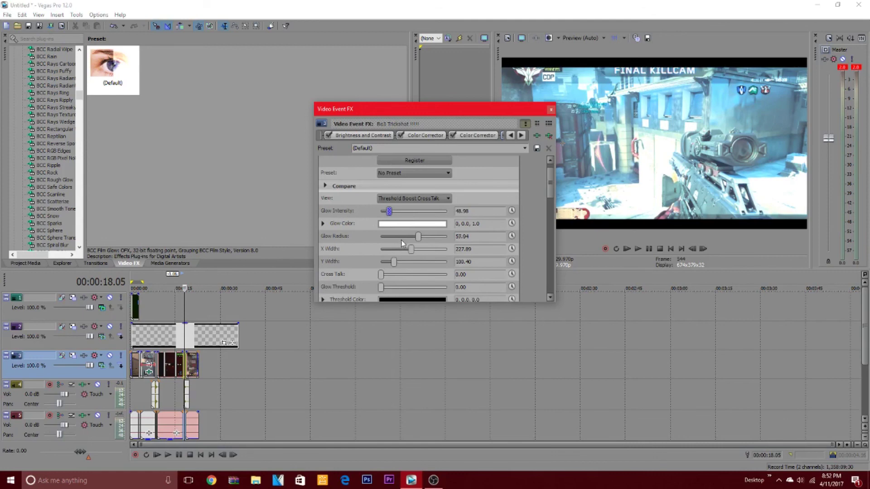
scroll(426, 249, "down", 5)
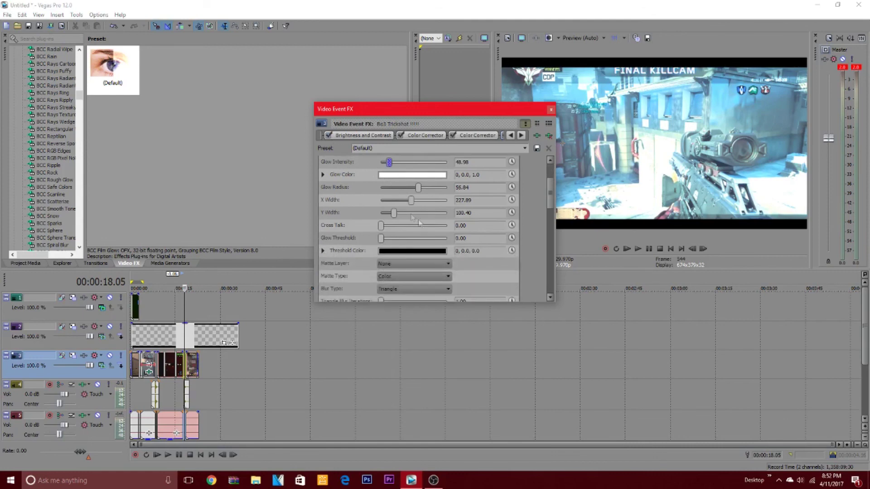
scroll(430, 253, "up", 2)
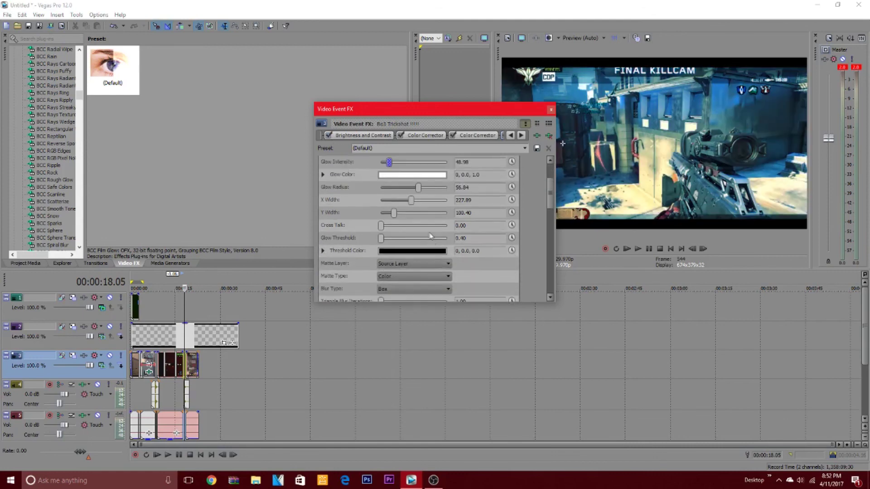
left_click_drag(388, 163, 403, 162)
left_click_drag(411, 192, 405, 200)
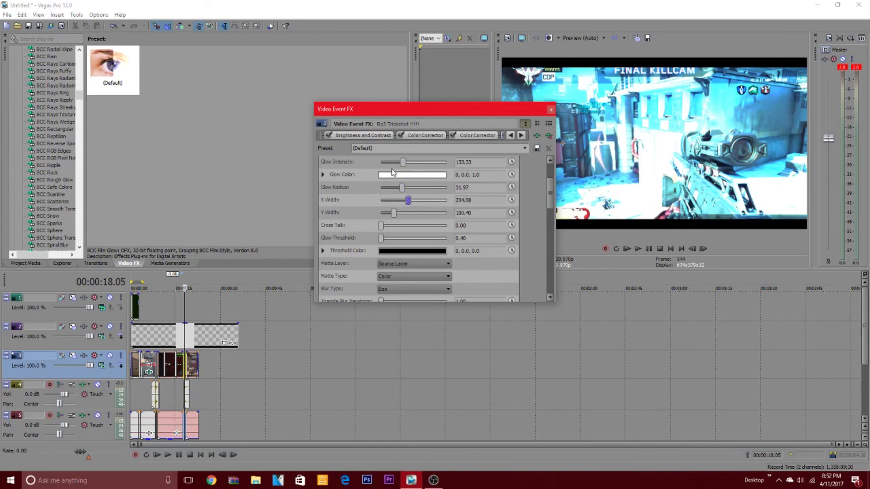
Step: Set the killcam clip's Film Glow intensity to 122.45 and close the effect settings
left_click_drag(402, 167, 400, 172)
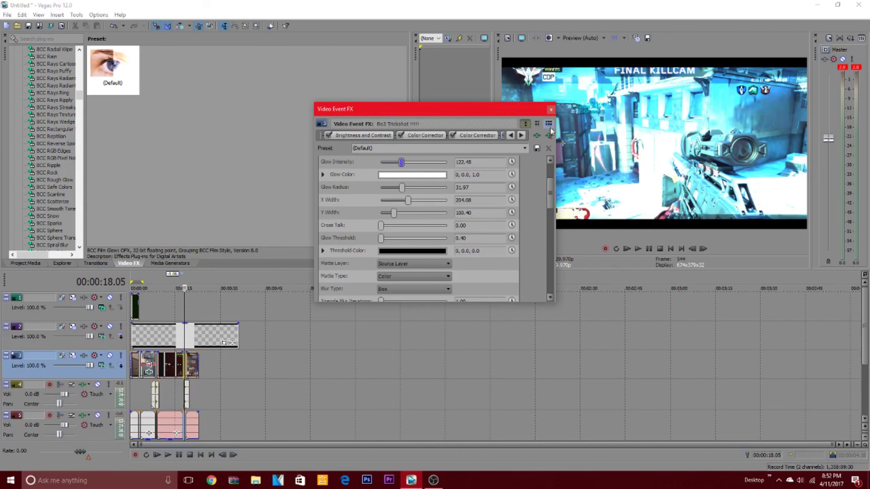
left_click(550, 110)
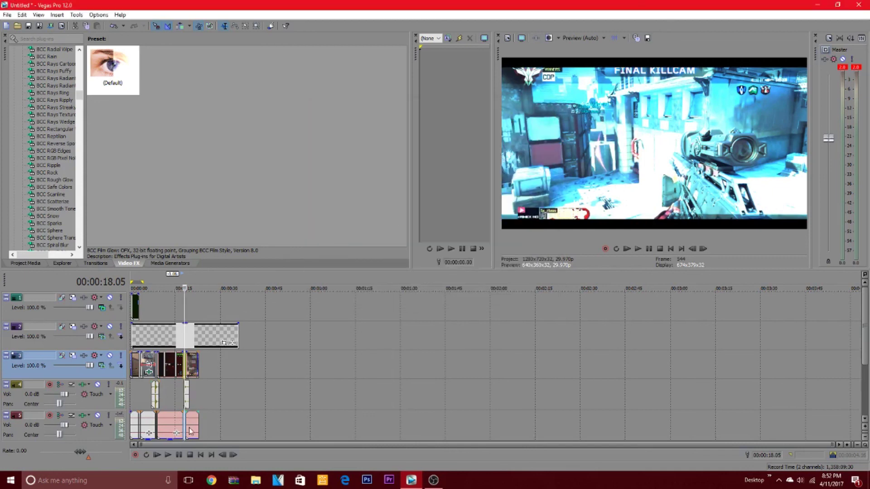
Step: Play the second gameplay clip from the end of the intro at 00:00:02.26 through to about 00:00:08
left_click(141, 318)
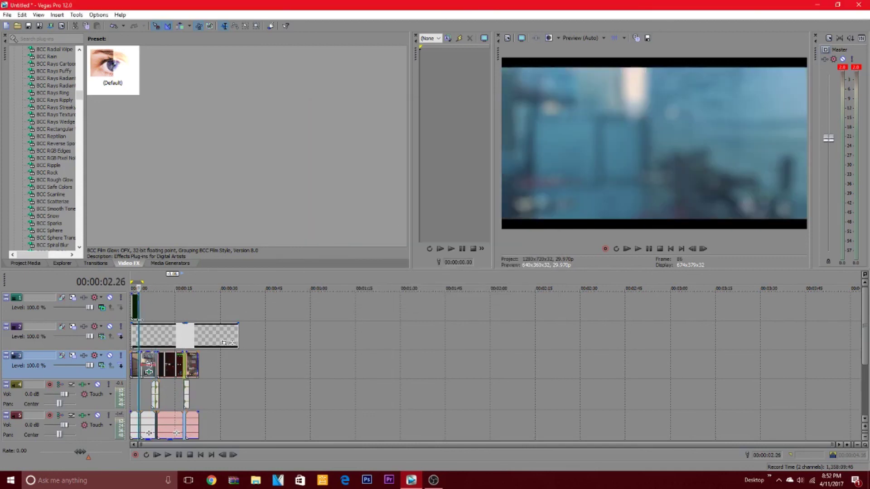
left_click(144, 318)
left_click(139, 319)
key("space")
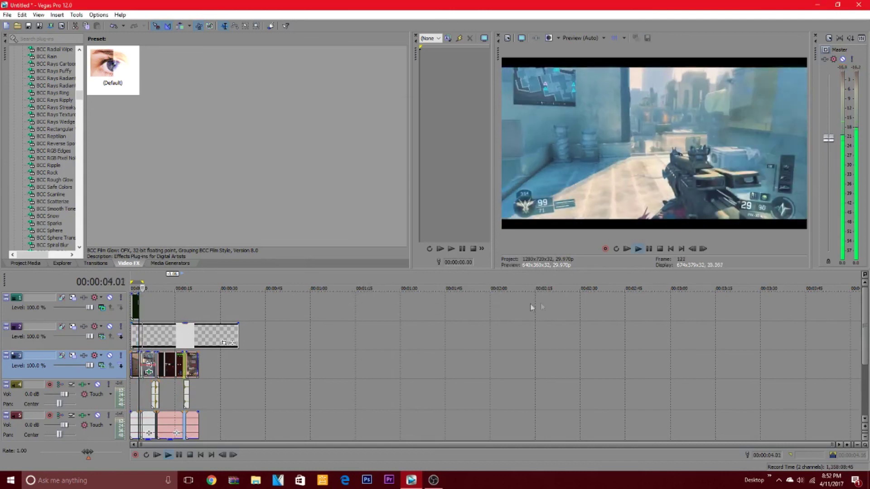
key("space")
left_click(637, 249)
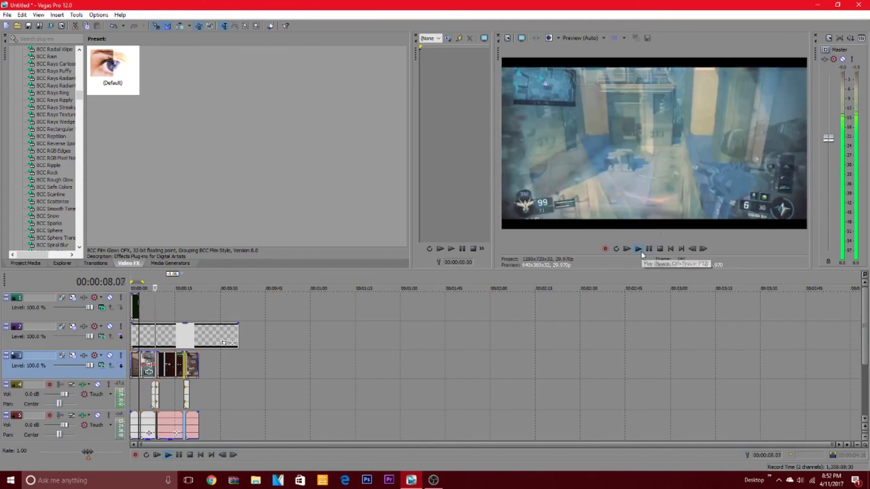
key("space")
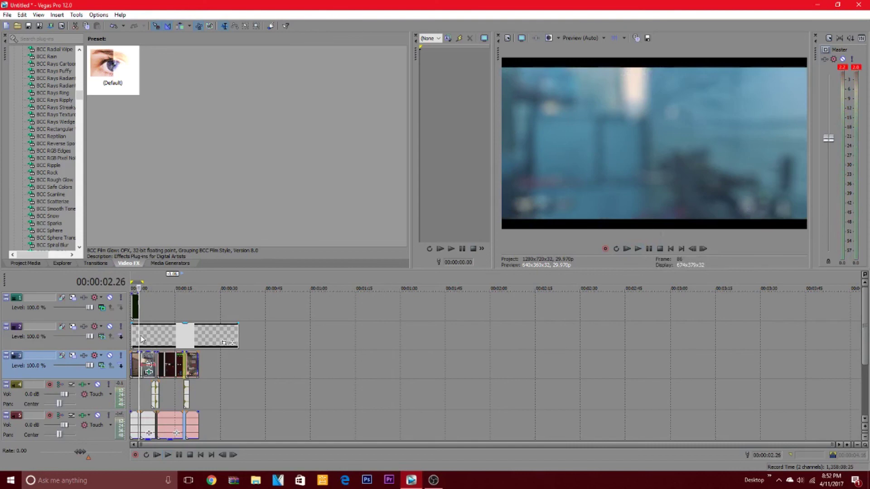
Step: Check the intro's end at 00:00:02.26, and play the edit from the beginning
key("Home")
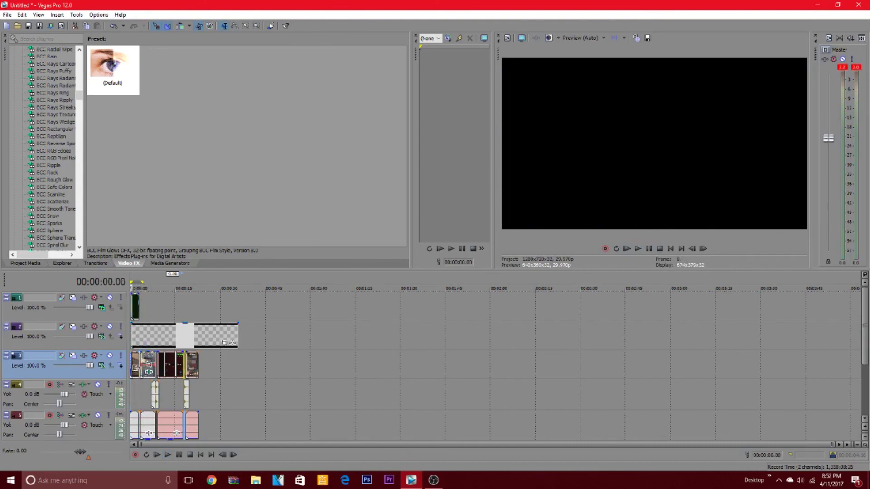
left_click(139, 289)
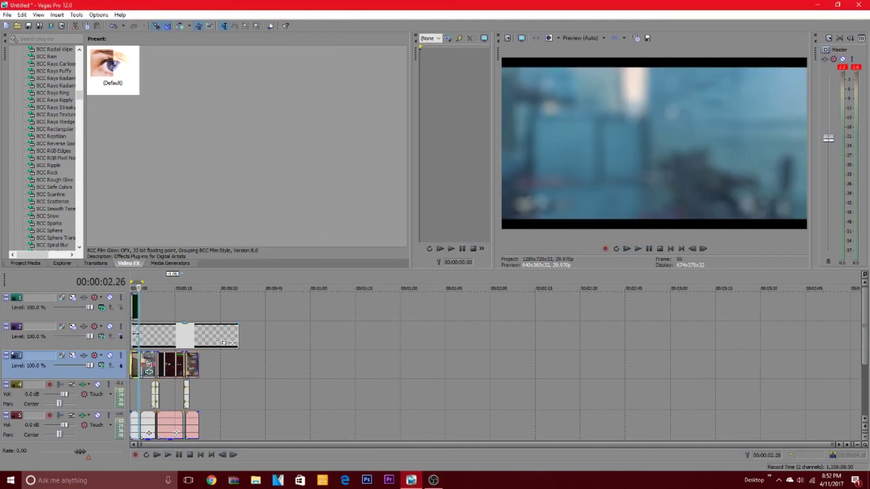
key("Home")
key("space")
key("space")
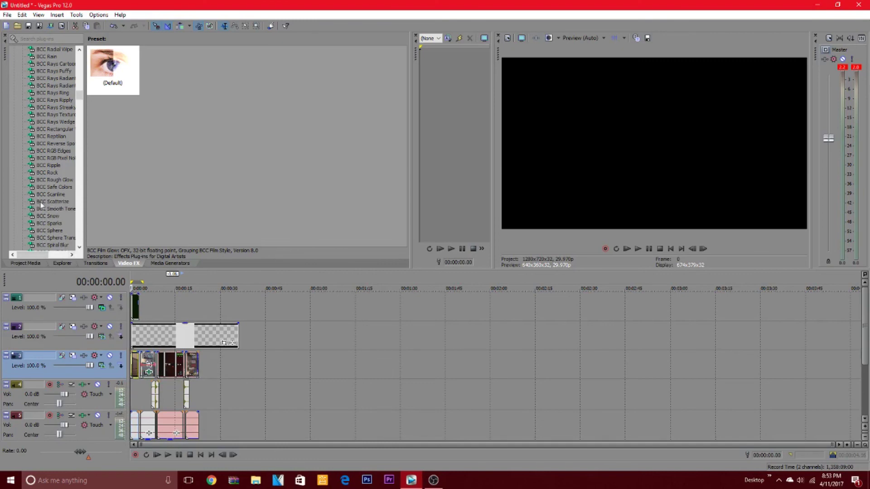
Step: Try placing timeline markers just after the intro clip, and delete the extra one near 00:00:04.29
left_click(138, 393)
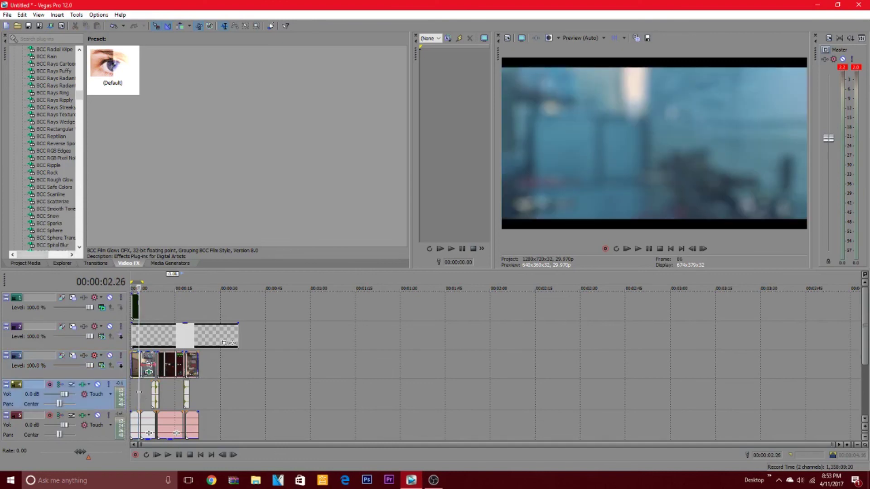
key("Home")
left_click(138, 392)
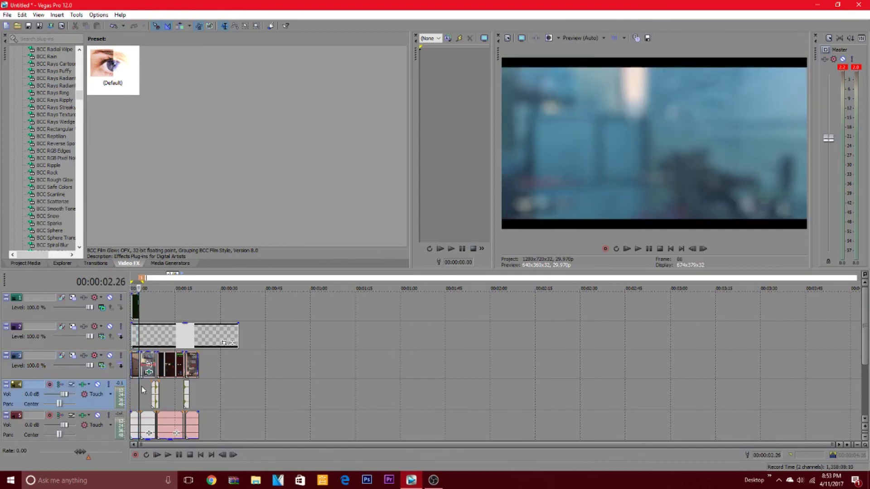
left_click(145, 391)
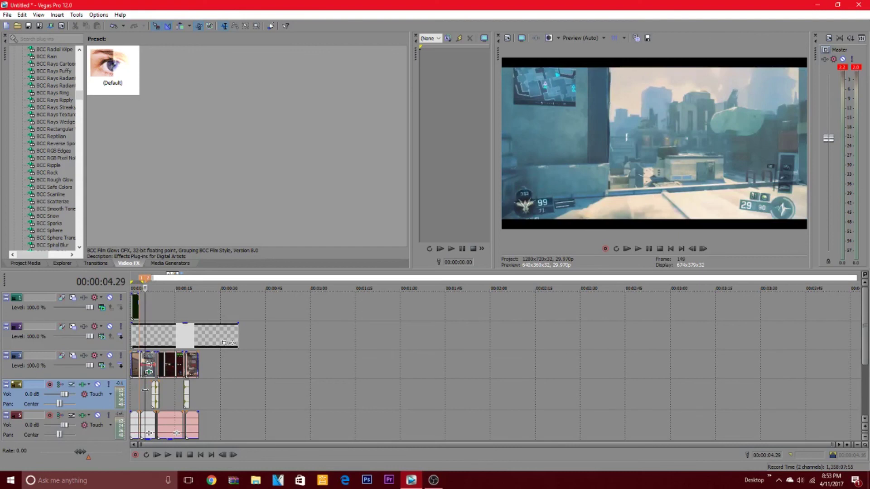
right_click(148, 279)
left_click(159, 306)
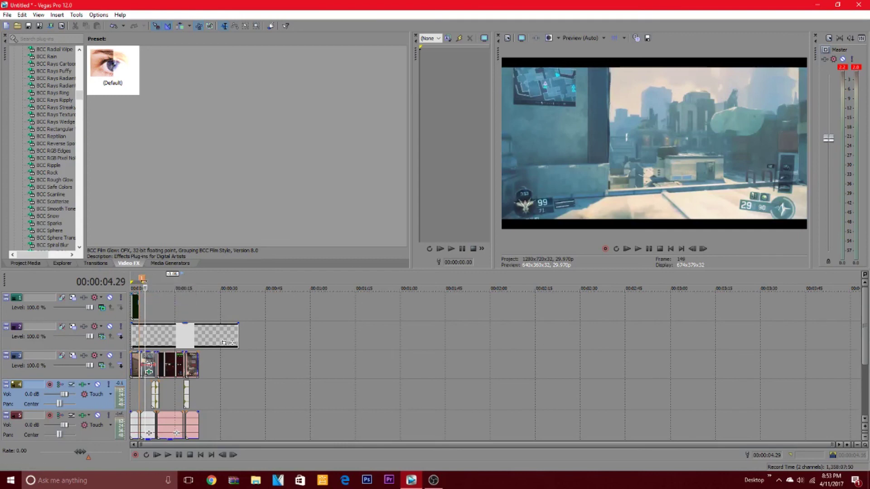
Step: Advance frame by frame past 00:00:03.09 and try placing a marker at 00:00:04.00
left_click(142, 279)
left_click(704, 253)
left_click(705, 253)
left_click(704, 253)
left_click(704, 253)
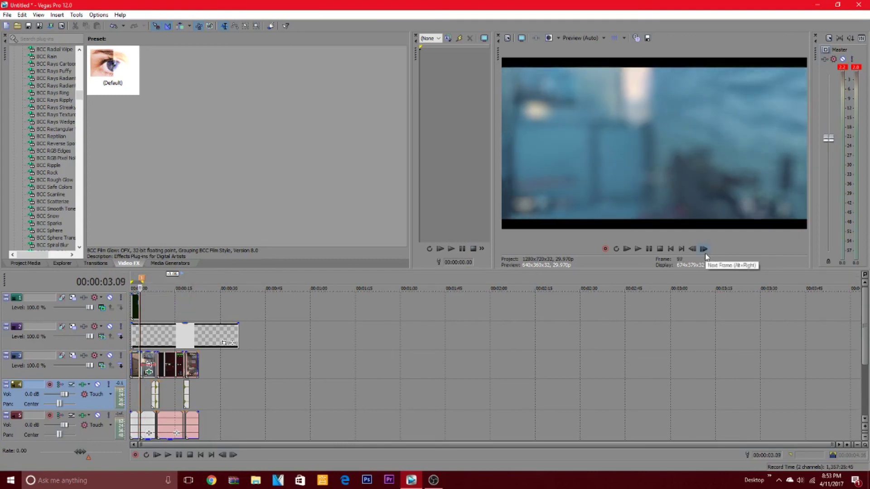
left_click(704, 252)
left_click(704, 253)
left_click(705, 253)
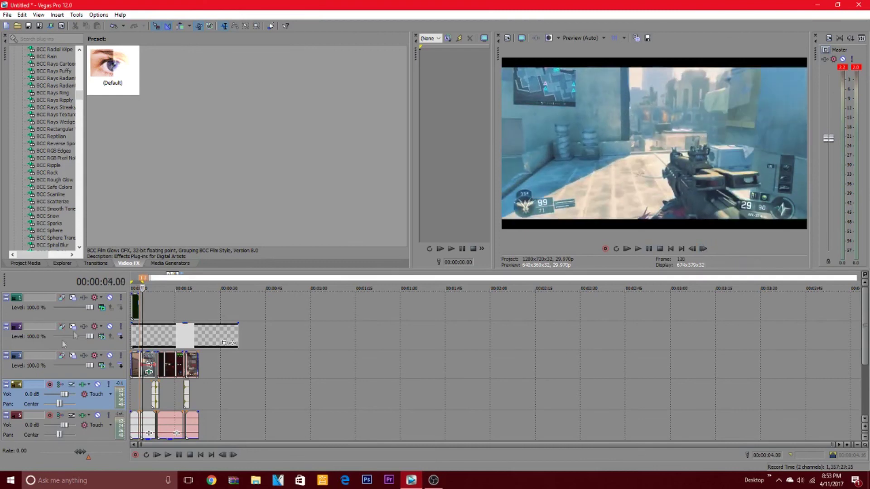
Step: Remove the remaining marker, extend the loop region to the end of the last clip, and return to the start
left_click(140, 401)
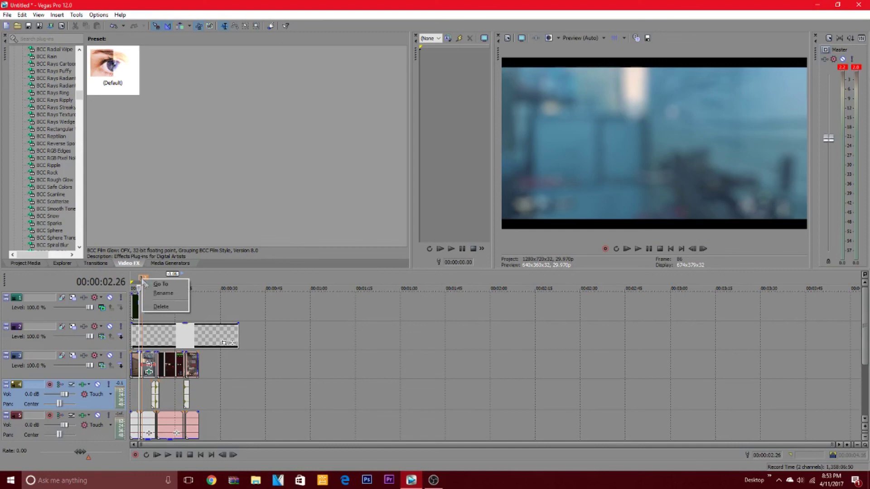
right_click(145, 282)
left_click(144, 283)
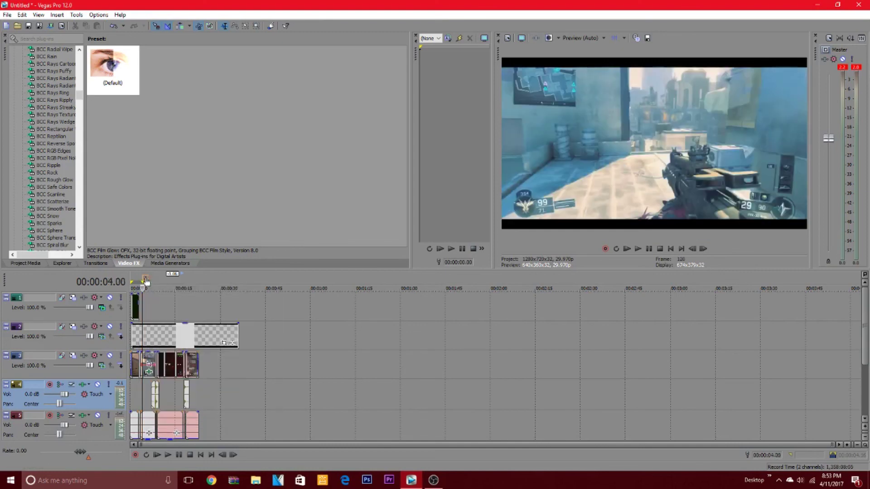
left_click_drag(143, 305, 199, 306)
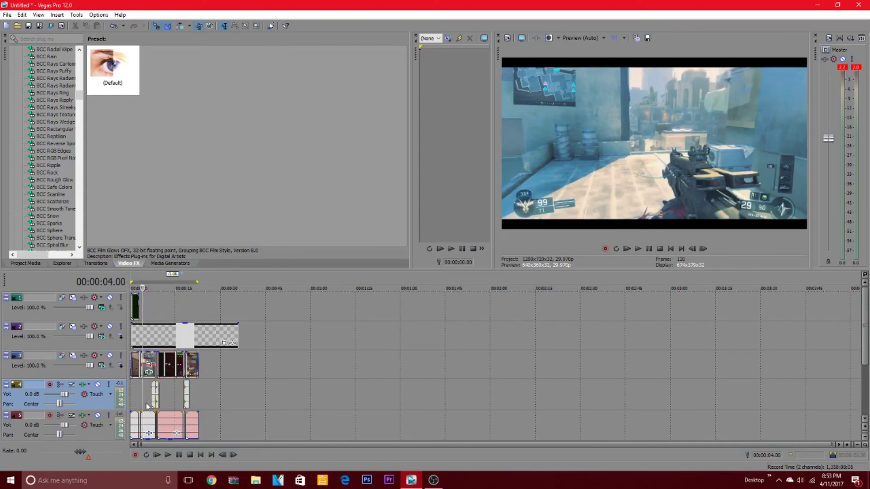
left_click(131, 390)
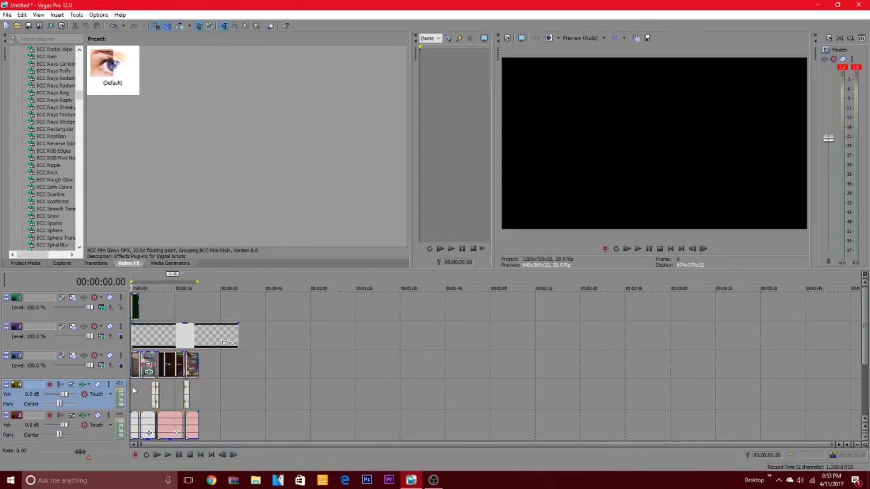
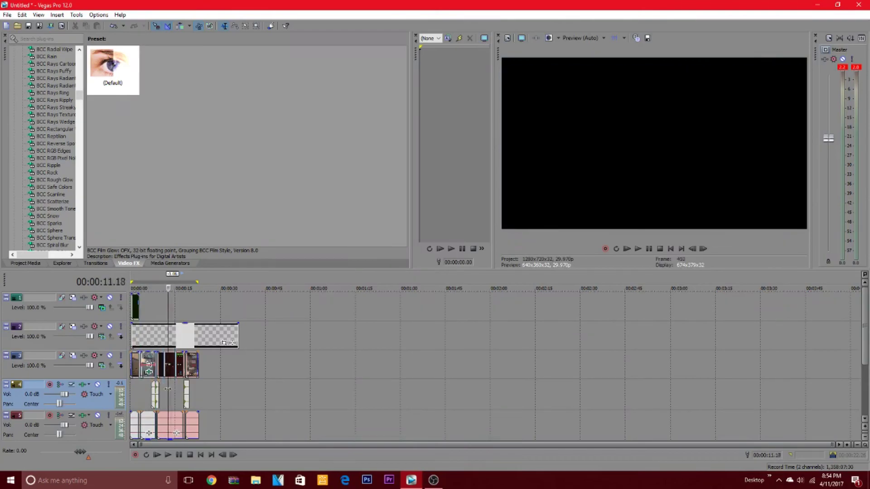
Step: Examine the intro and second clip by moving between the start, 00:00:02.26 and the audio clip at 00:00:08.12
left_click(143, 387)
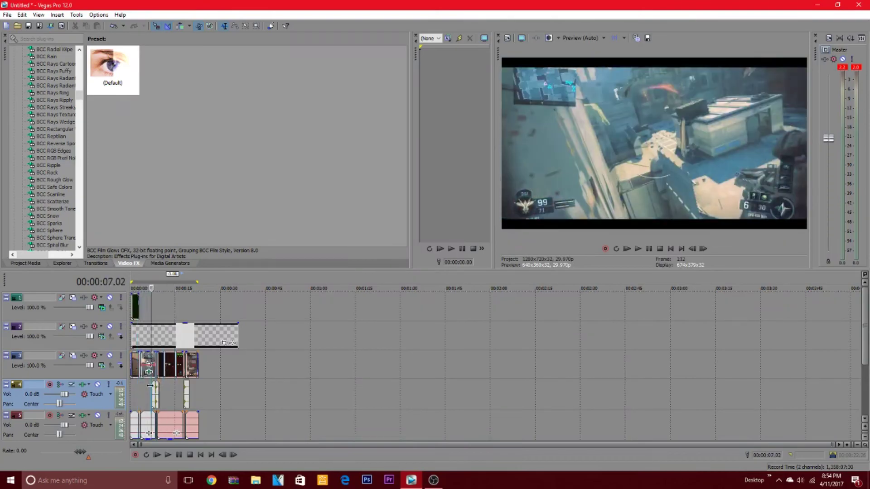
left_click(140, 387)
left_click(132, 388)
left_click(142, 387)
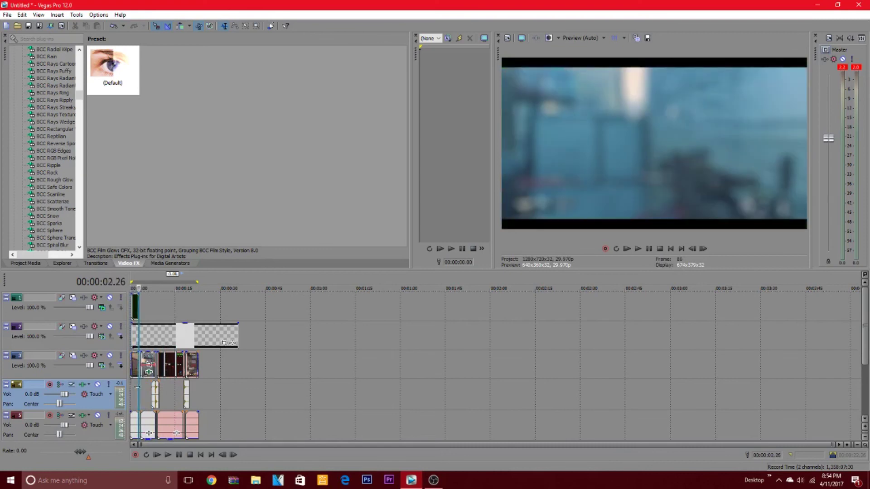
left_click(131, 388)
left_click(138, 380)
left_click(132, 379)
left_click(138, 380)
left_click(136, 380)
left_click(138, 380)
left_click(141, 379)
left_click(152, 374)
left_click(155, 380)
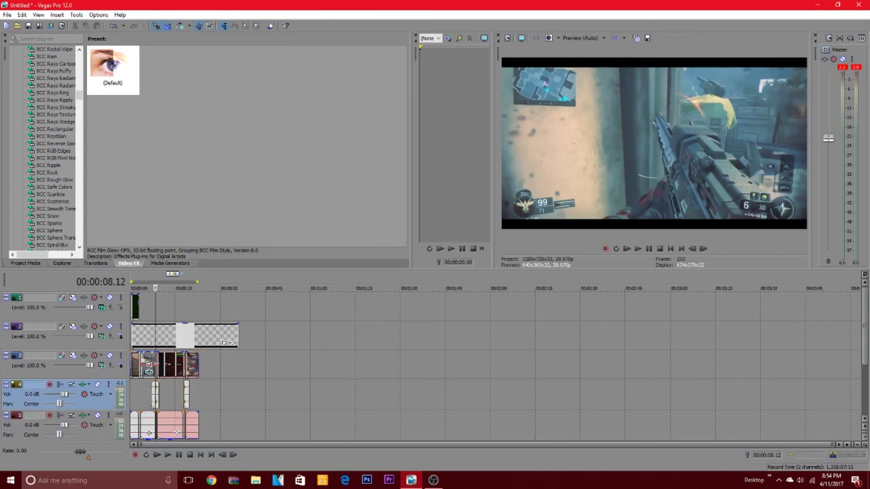
Step: Extend the loop region slightly past the last video clip and return to the start of the timeline
left_click(162, 317)
left_click(155, 318)
mouse_move(154, 319)
left_mouse_down()
mouse_move(142, 319)
mouse_move(154, 319)
left_mouse_up()
left_click_drag(157, 315, 130, 315)
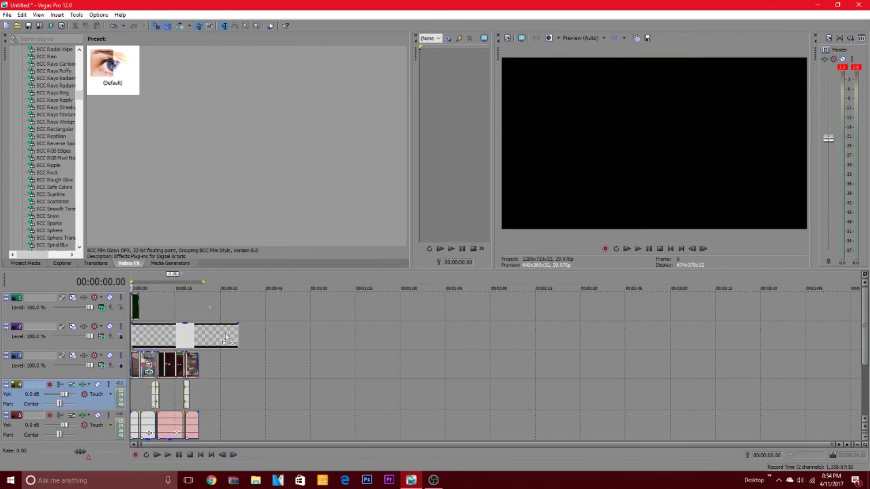
Step: Play the edit from the start into the final killcam past 00:00:21, dismissing the ASUS WebStorage notification
key("space")
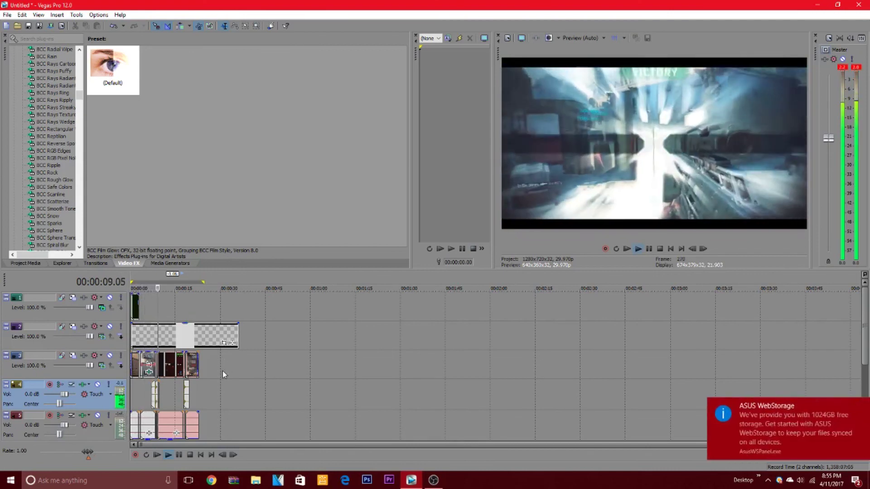
left_click(862, 406)
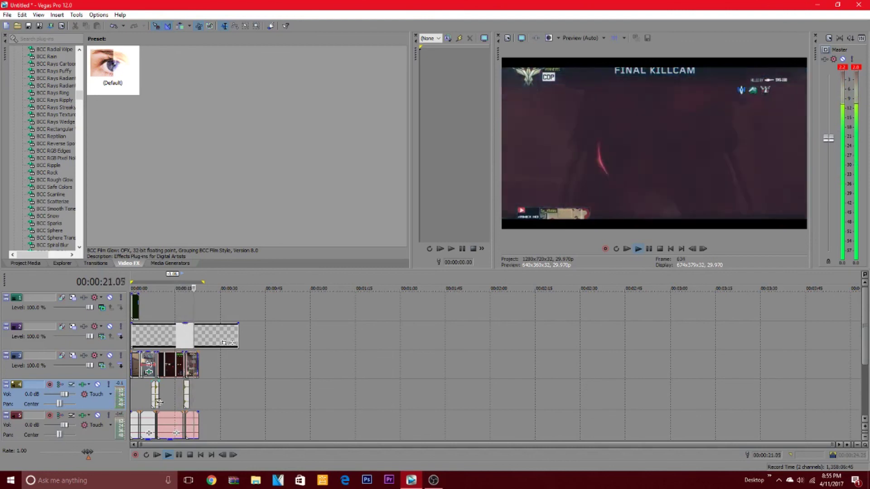
key("space")
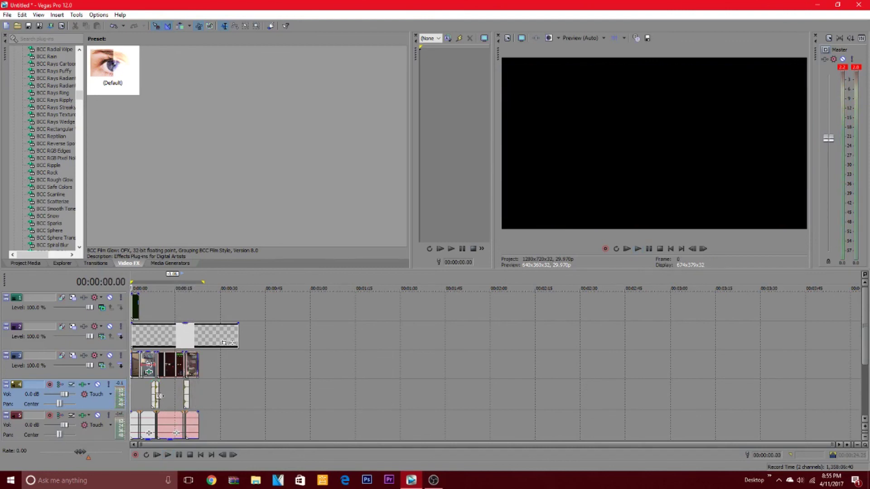
Step: Examine the timeline section between the end of the first audio clip on track 4 and 00:00:11.04
left_click(165, 393)
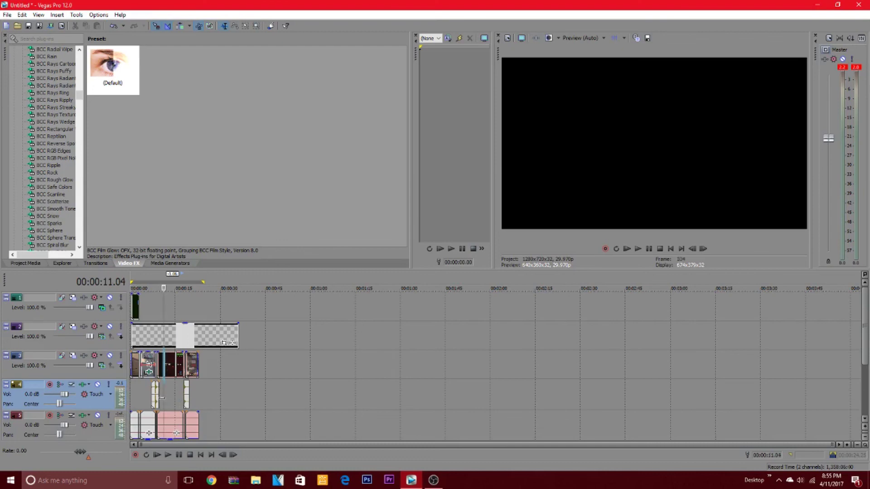
left_click(157, 399)
left_click(163, 398)
left_click(157, 400)
left_click(164, 400)
Step: Show the Solid Color presets among the media generators
left_click(168, 263)
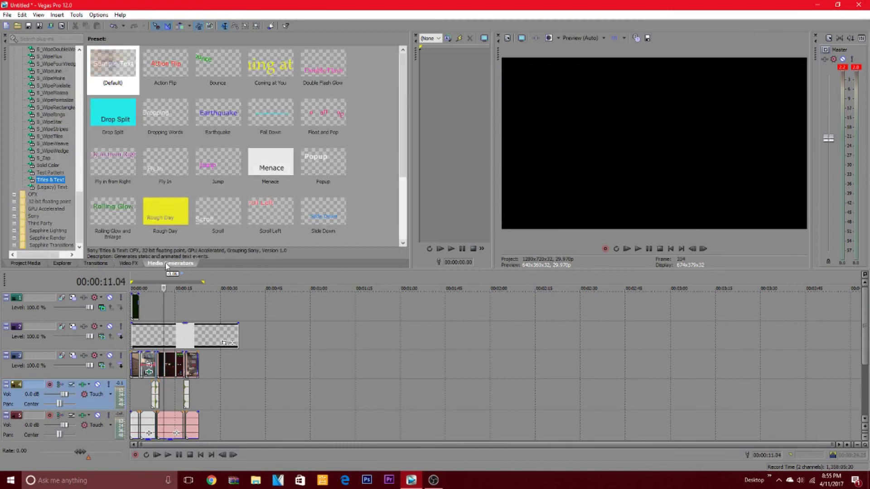
left_click(50, 173)
left_click(55, 165)
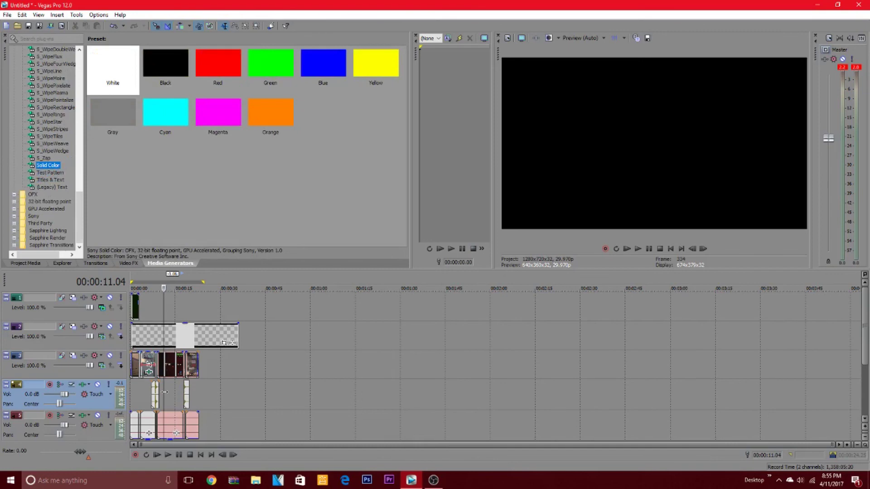
Step: Replay the victory screen section from about 00:00:09 and stop the playback
left_click(157, 393)
key("space")
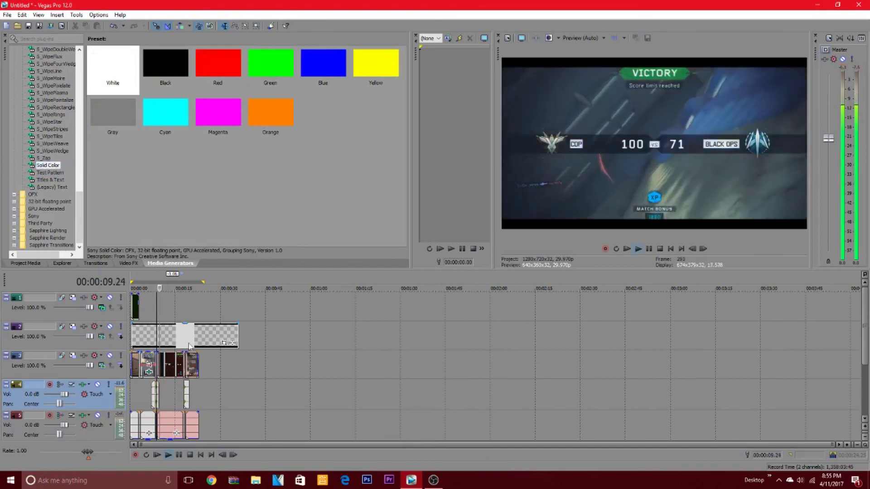
key("space")
key("space")
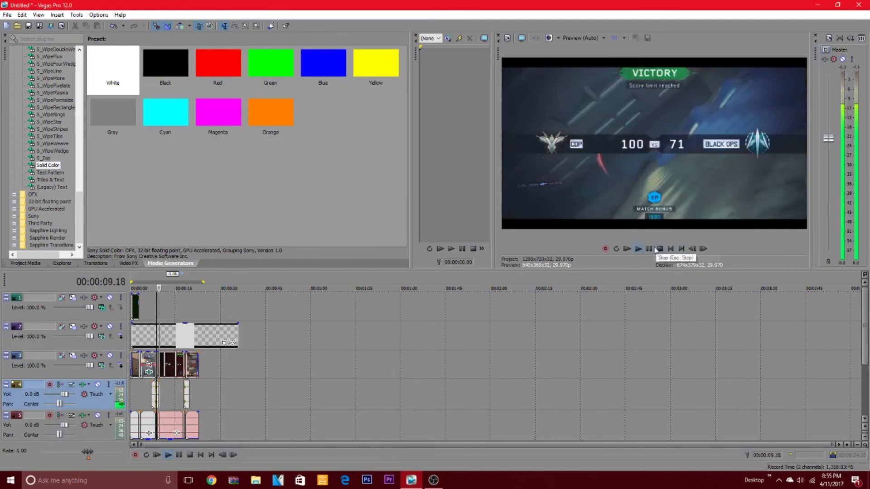
left_click(653, 250)
left_click(692, 249)
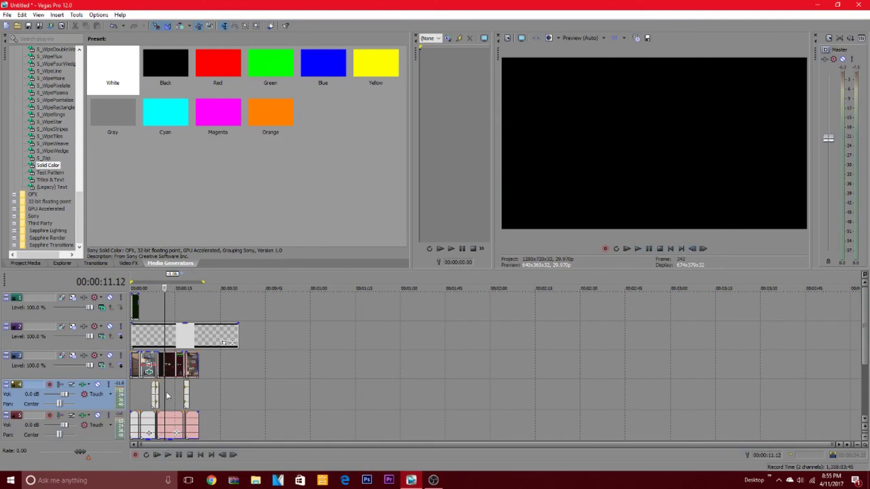
Step: Play the opening title from the start, and play the final killcam from about 00:00:21
key("ctrl+Home")
key("space")
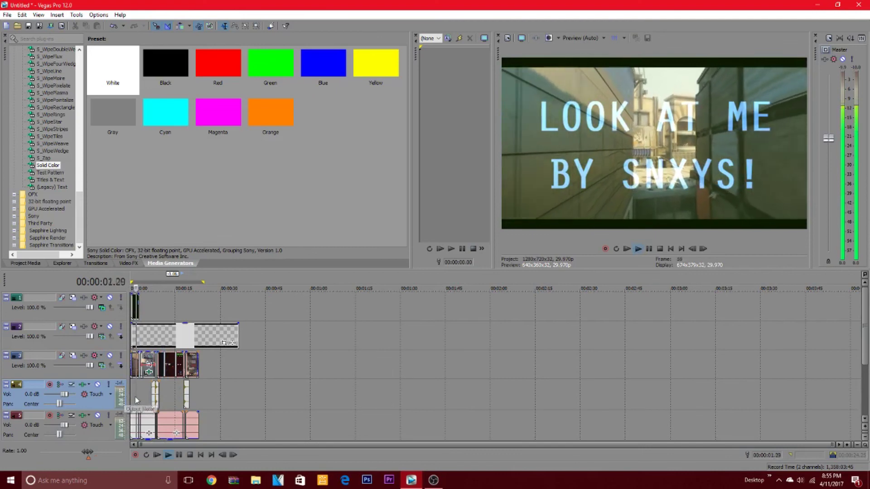
key("space")
left_click(194, 397)
key("space")
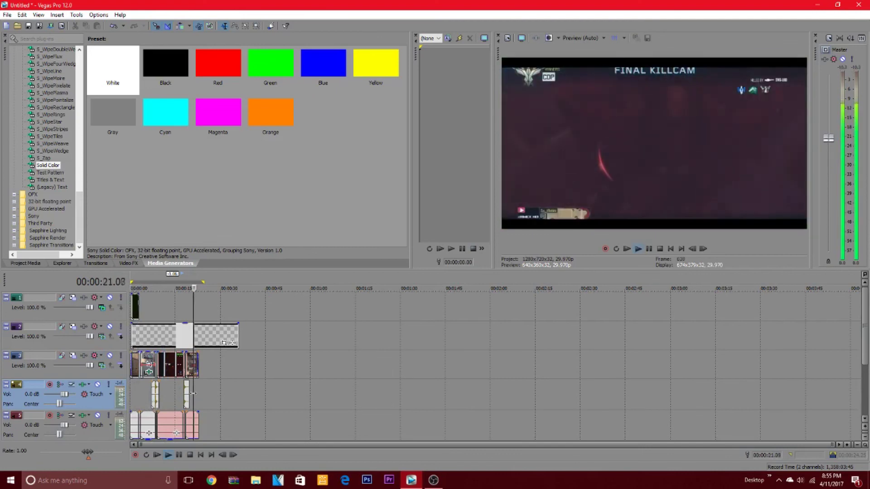
Step: Stop the killcam playback, and replay the first gameplay section from about 00:00:02.26
key("space")
key("space")
key("space")
left_click(164, 395)
left_click(151, 397)
left_click(139, 397)
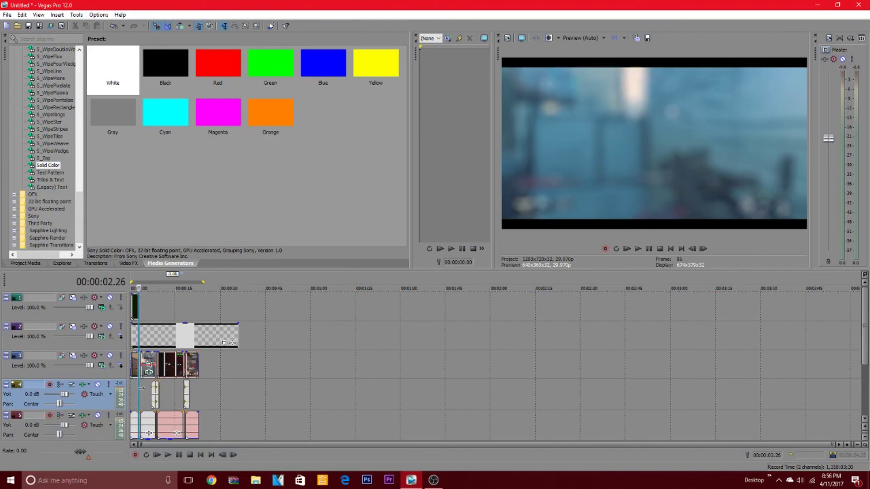
left_click(141, 387)
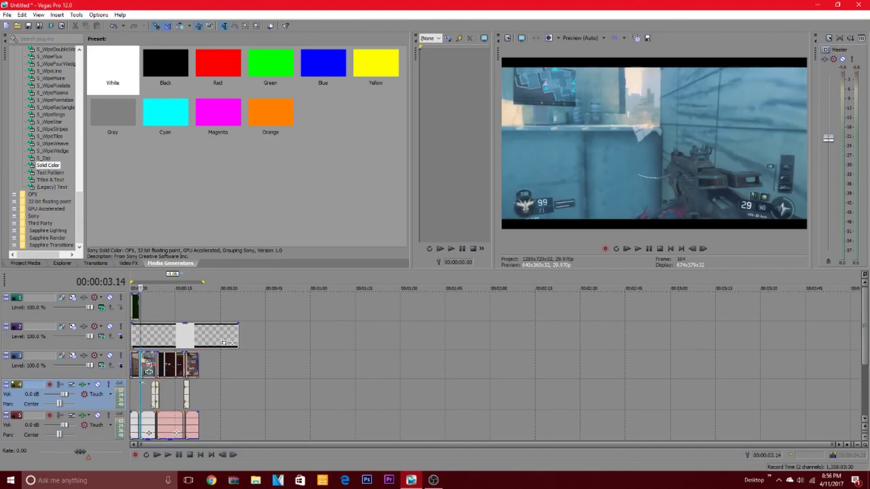
key("space")
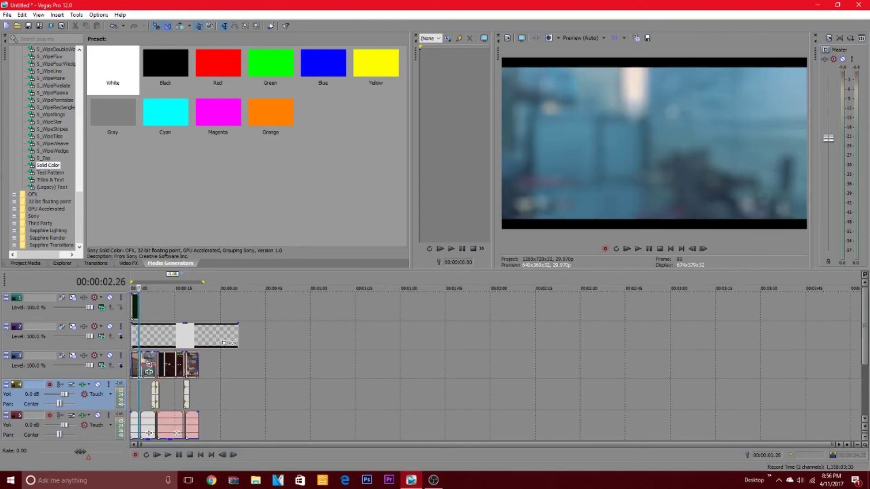
key("space")
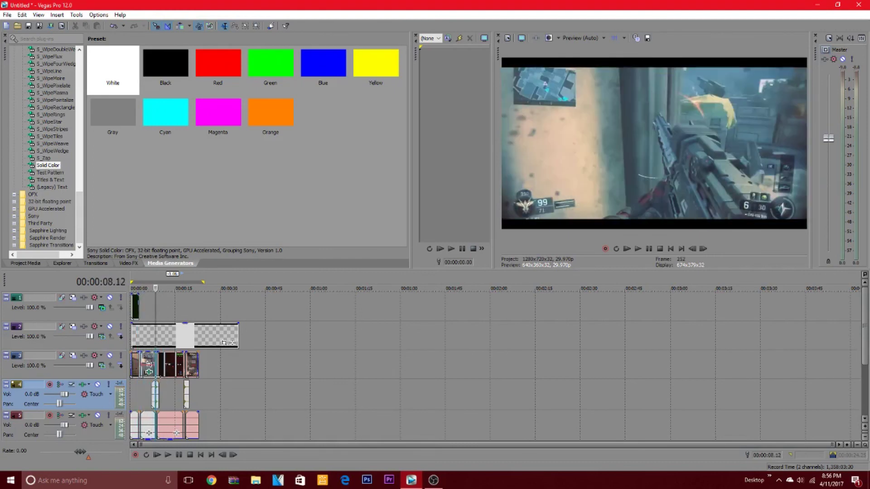
Step: Check the preview frames at 00:00:11.04, 00:00:08.12, 00:00:00.10 and 00:00:05.08 along the timeline
left_click(163, 389)
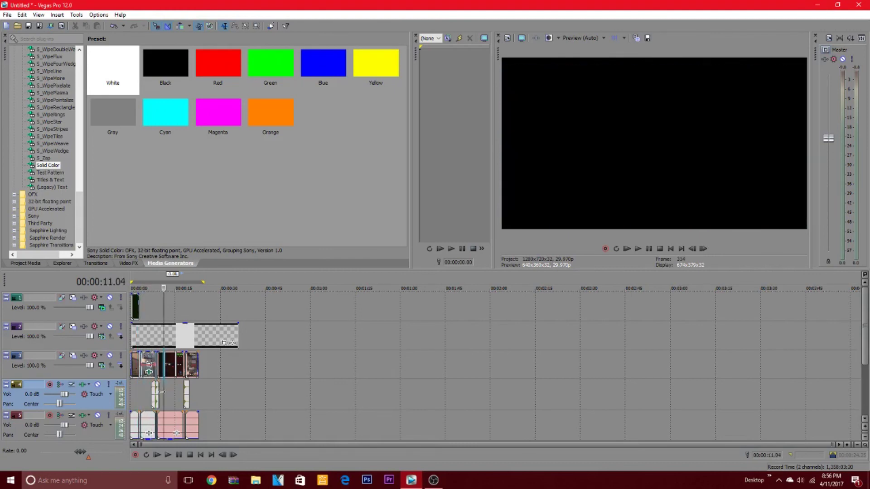
left_click(157, 393)
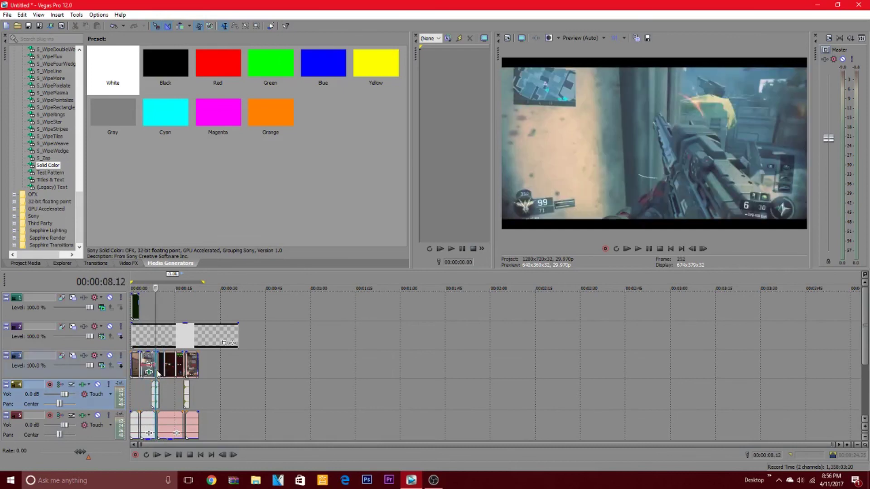
left_click(156, 366)
left_click_drag(156, 313, 140, 350)
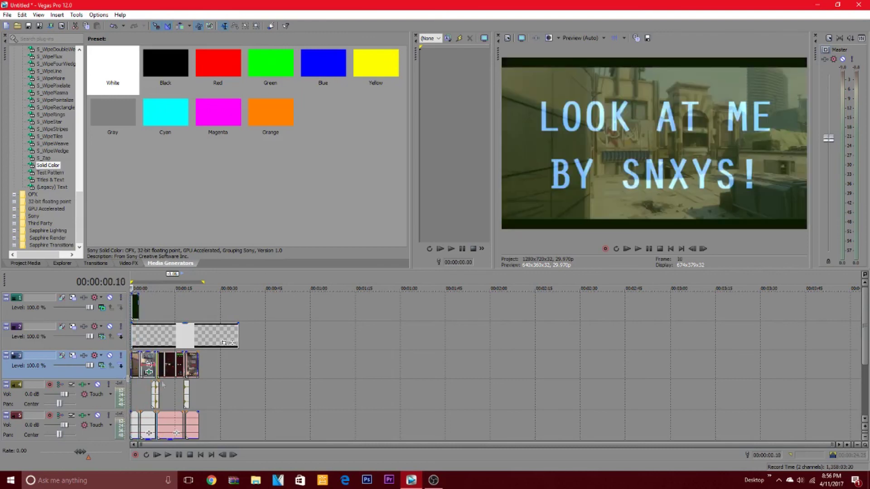
left_click(146, 402)
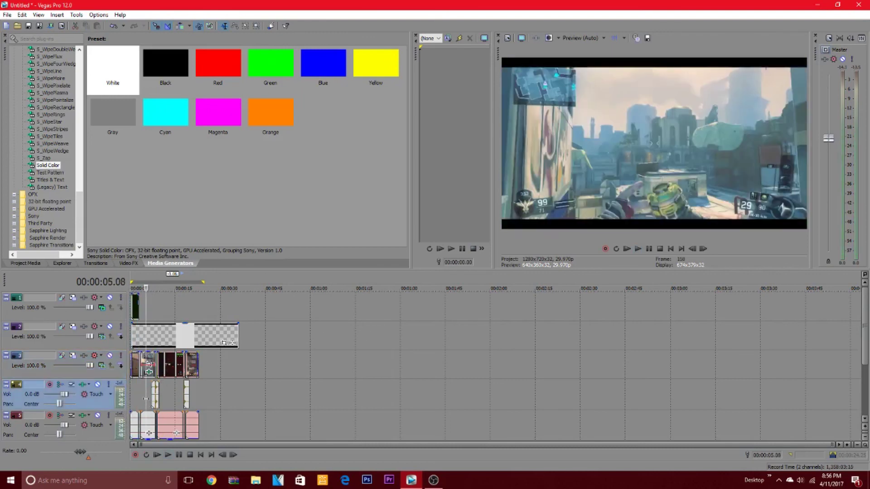
Step: Replay the opening section of the edit, and select the long generated event on track 2
mouse_move(436, 480)
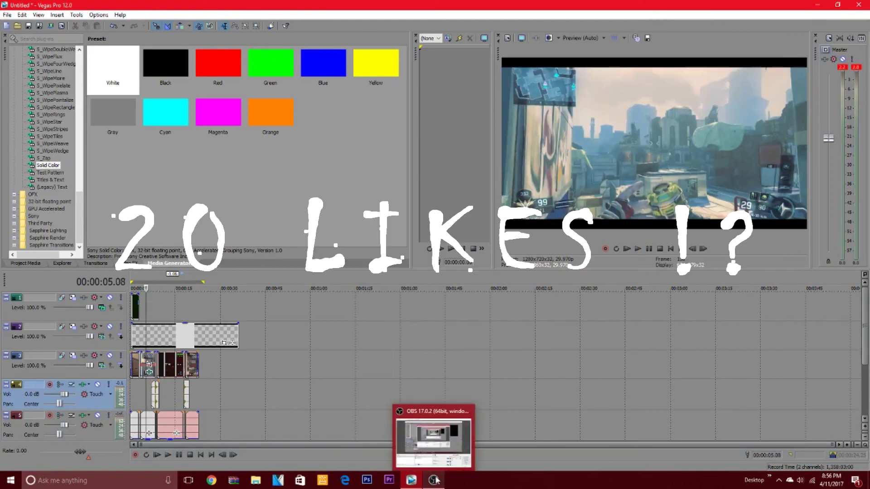
left_click(138, 396)
key("space")
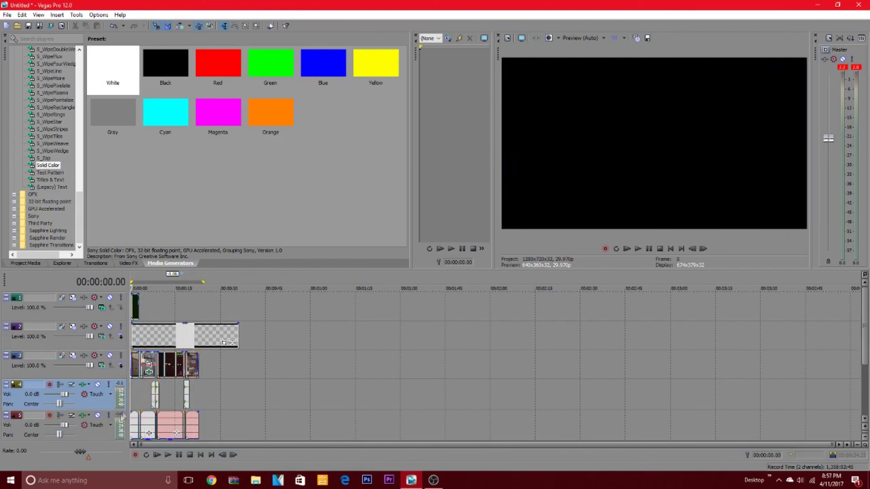
left_click(208, 339)
key("space")
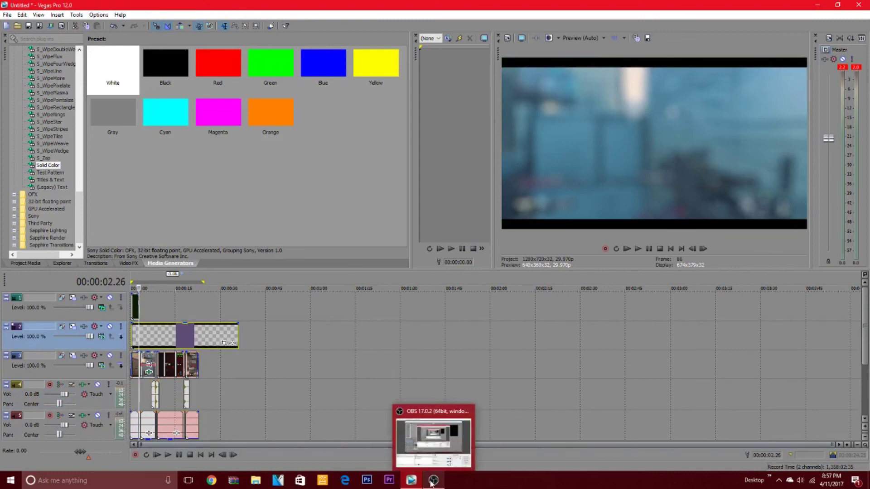
left_click(399, 330)
left_click_drag(398, 338, 68, 317)
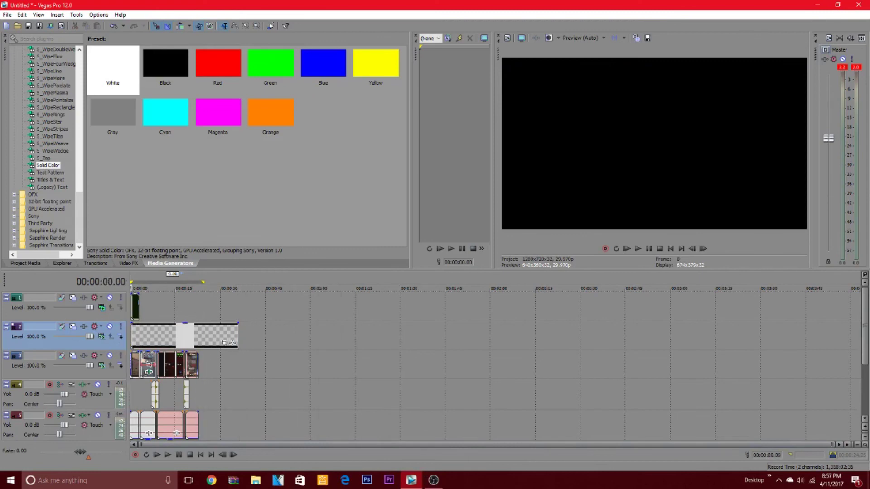
left_click(434, 480)
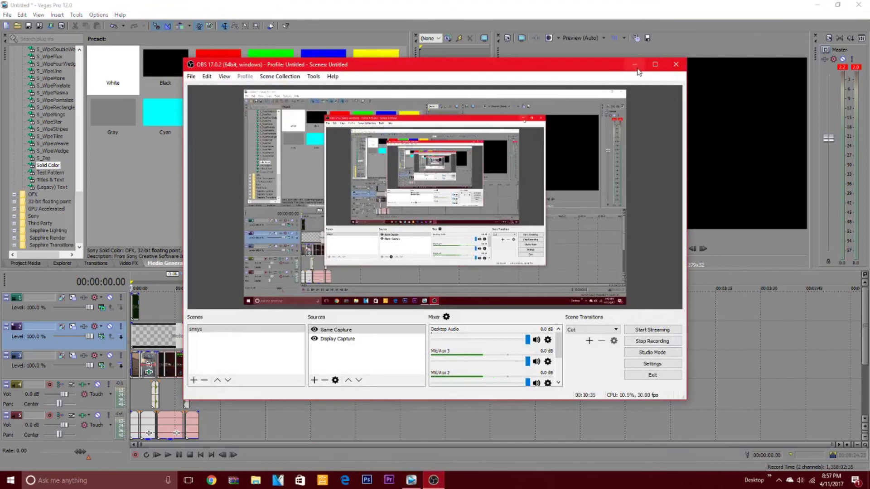
key("alt+Tab")
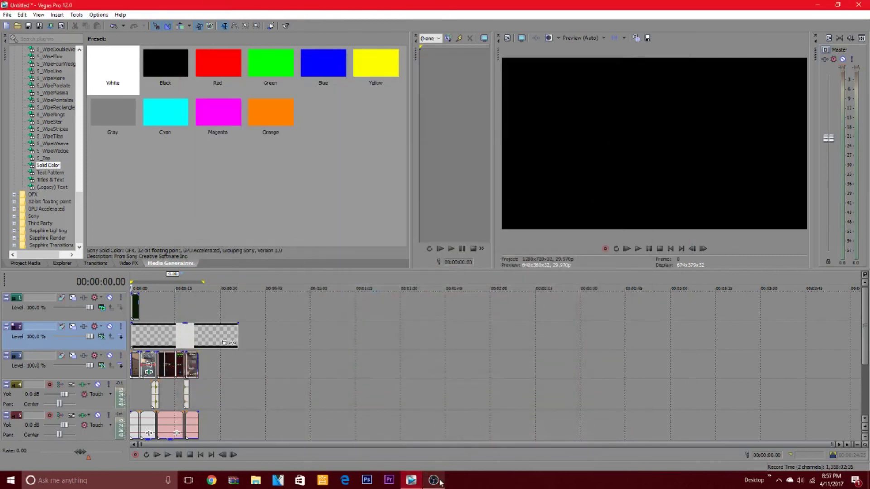
left_click(419, 340)
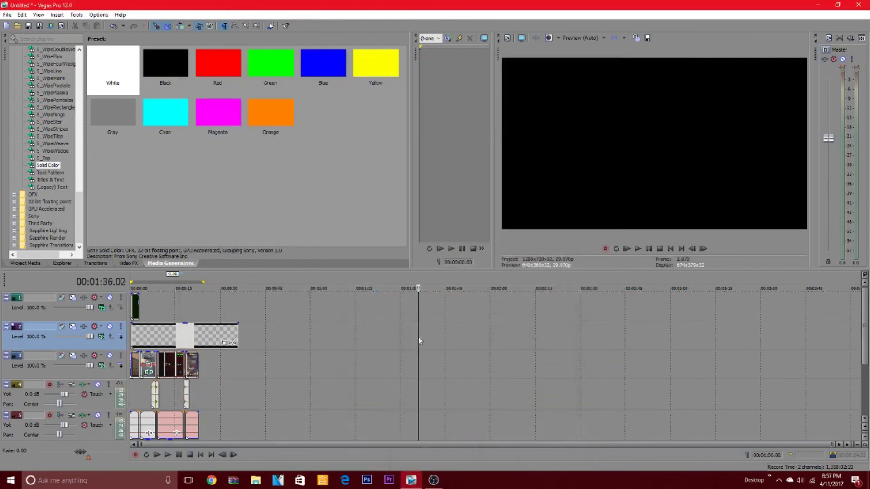
left_click_drag(418, 334, 183, 333)
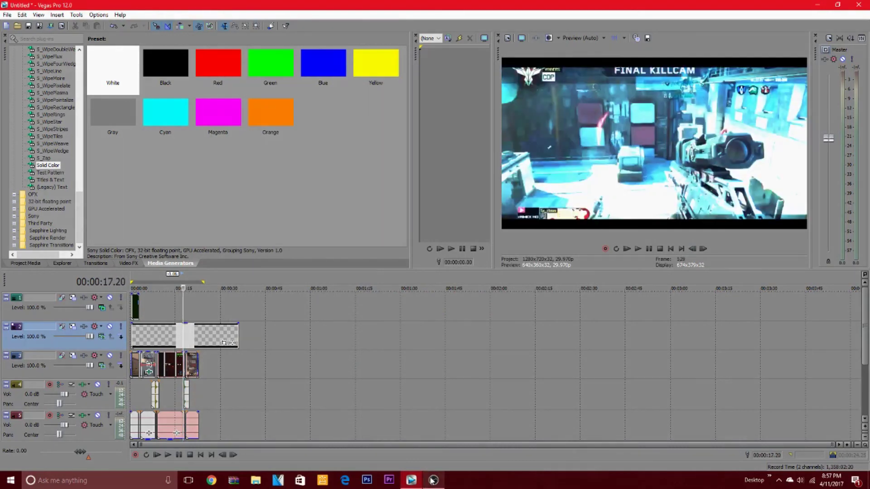
left_click(436, 367)
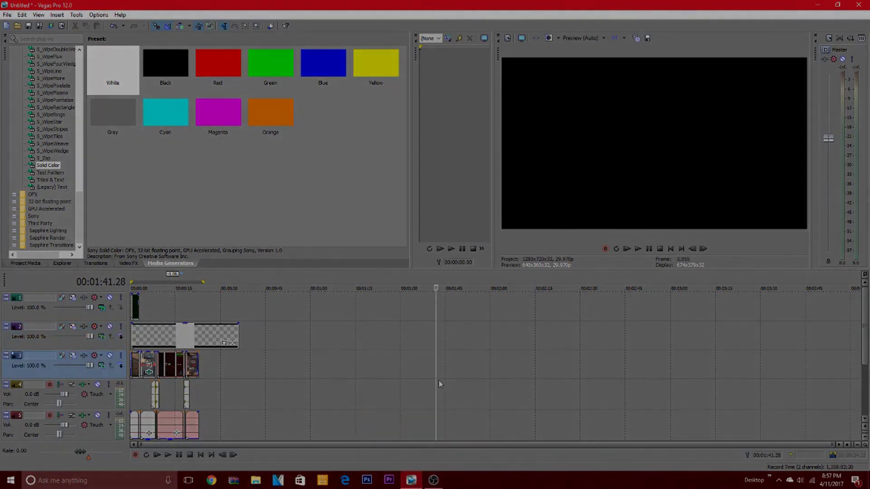
left_click_drag(437, 381, 248, 380)
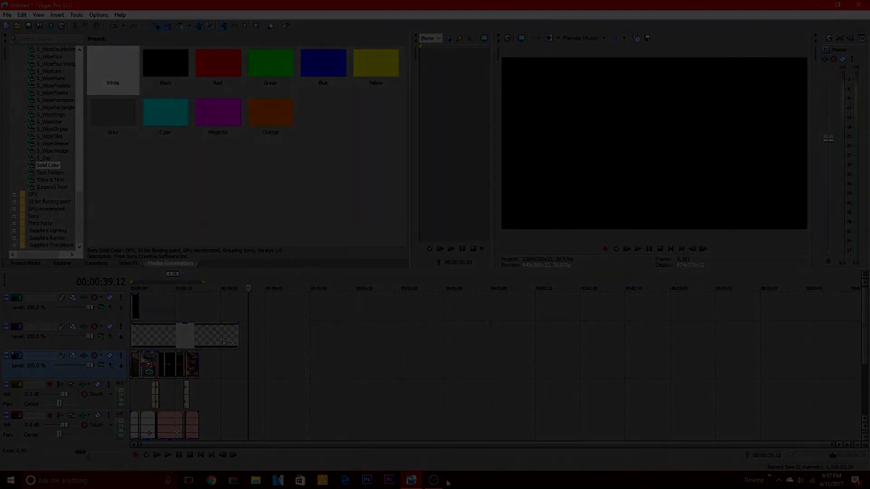
mouse_move(434, 480)
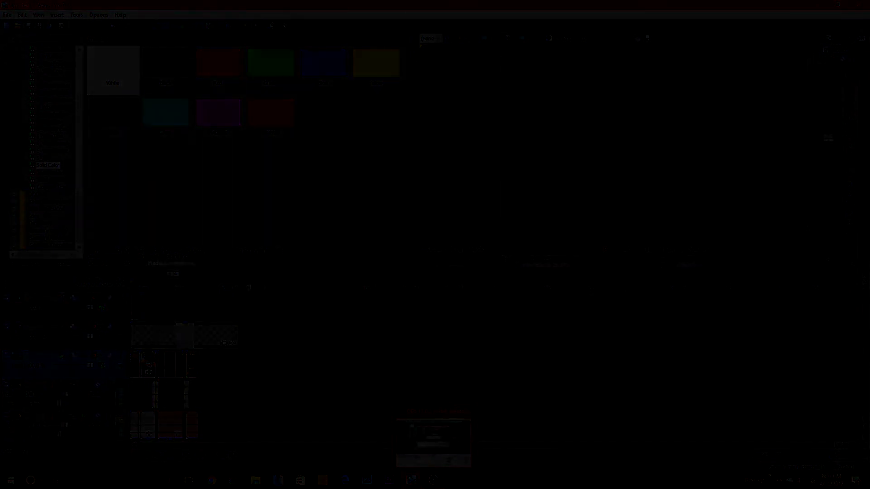